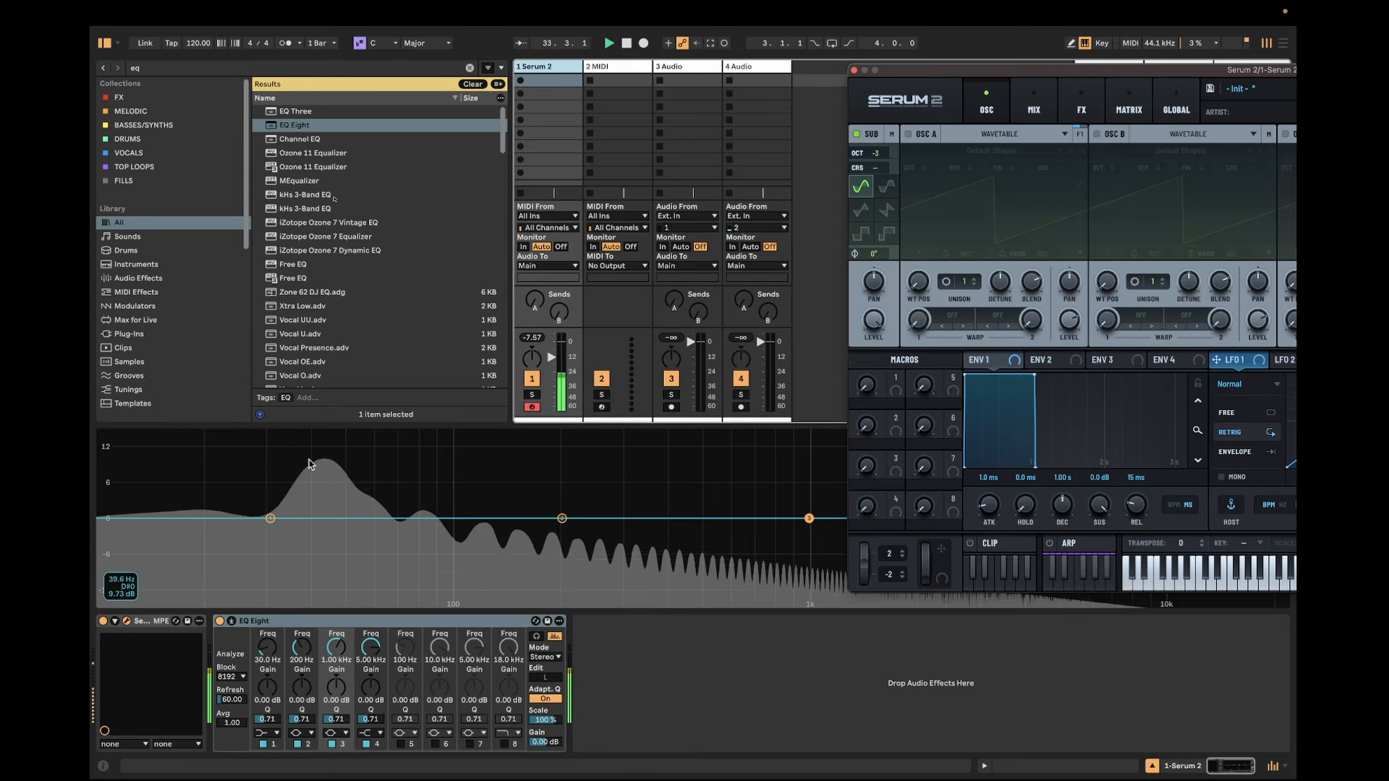
Add a Distortion effect to Serum's main FX chain and raise its drive.
left_click_drag(936, 76, 421, 60)
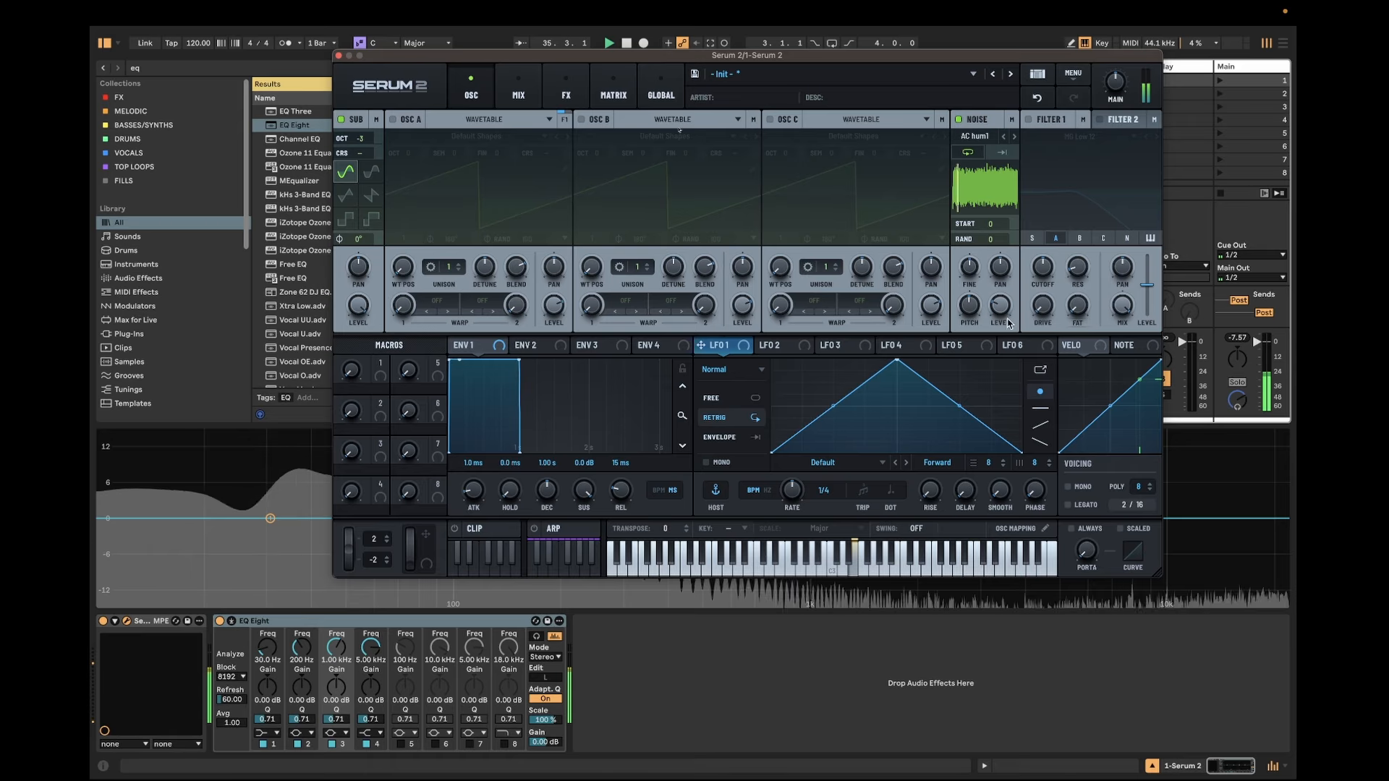
left_click(551, 83)
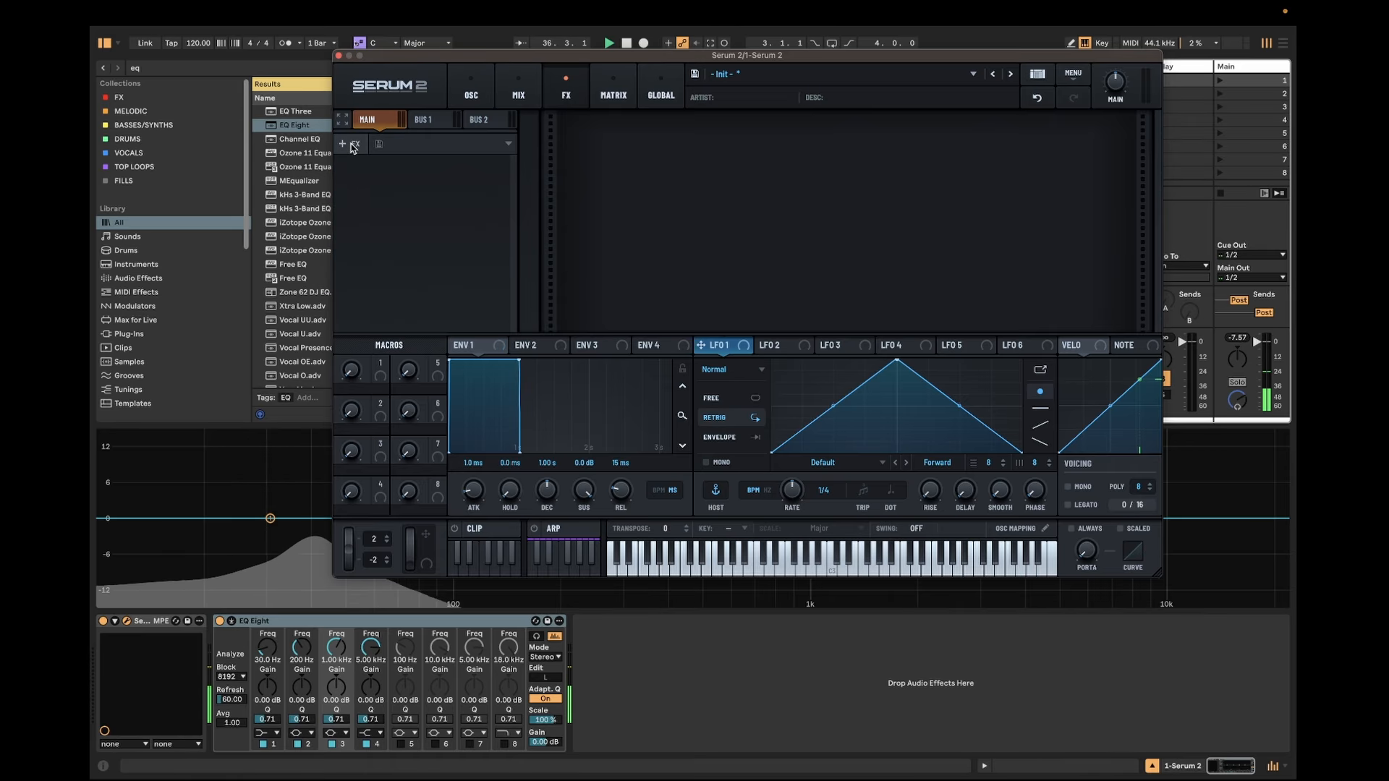
left_click(347, 143)
left_click(368, 242)
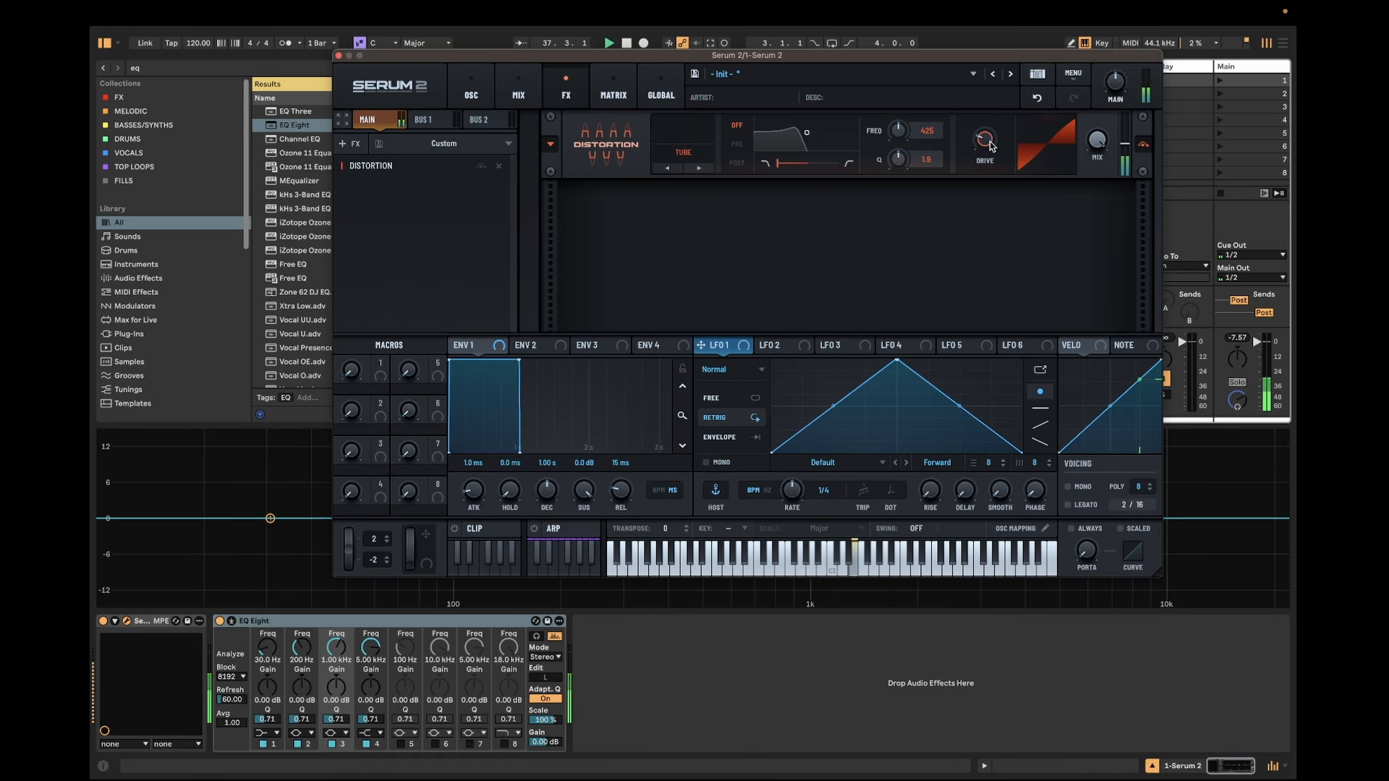
left_click_drag(985, 141, 987, 52)
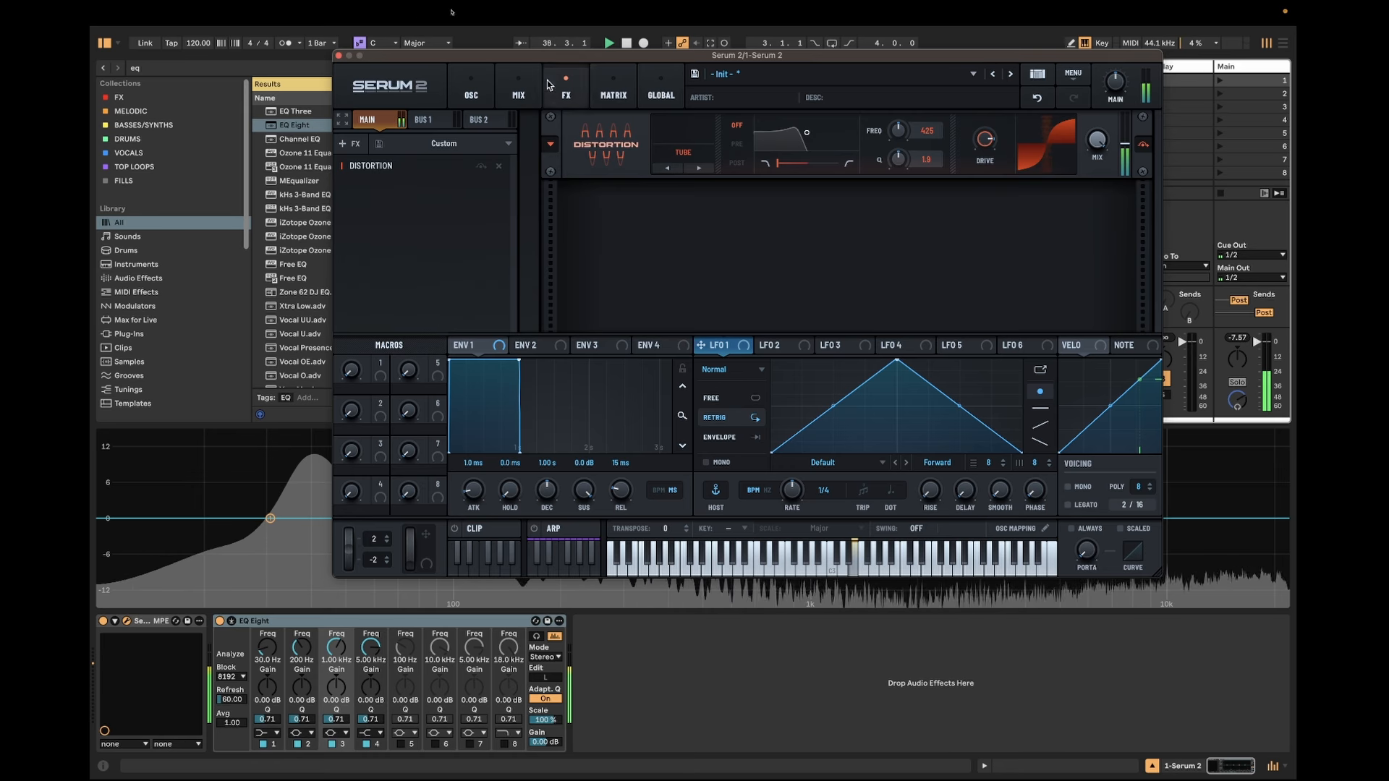
Enable oscillator B, change its wavetable to the sine shape, and lower its octave to -2.
left_click(470, 87)
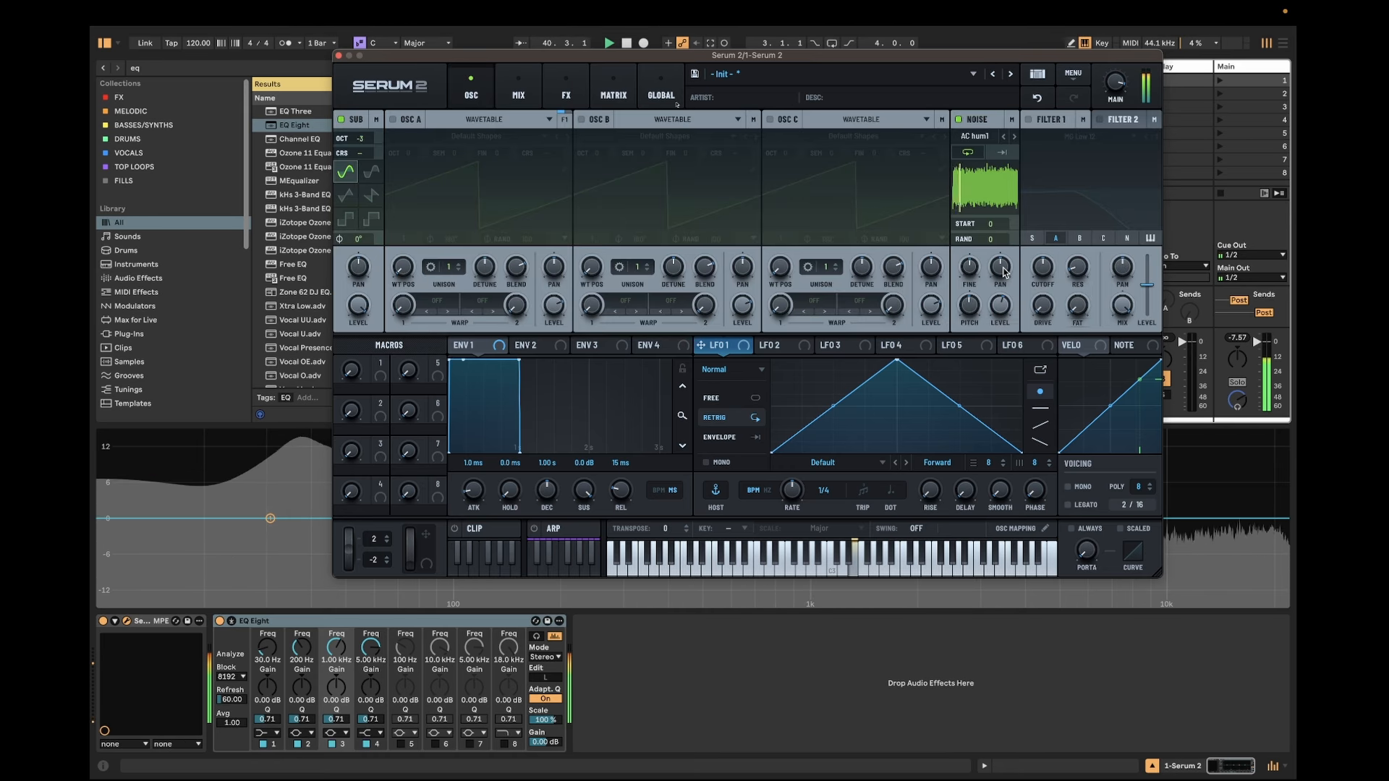
left_click_drag(960, 56, 907, 45)
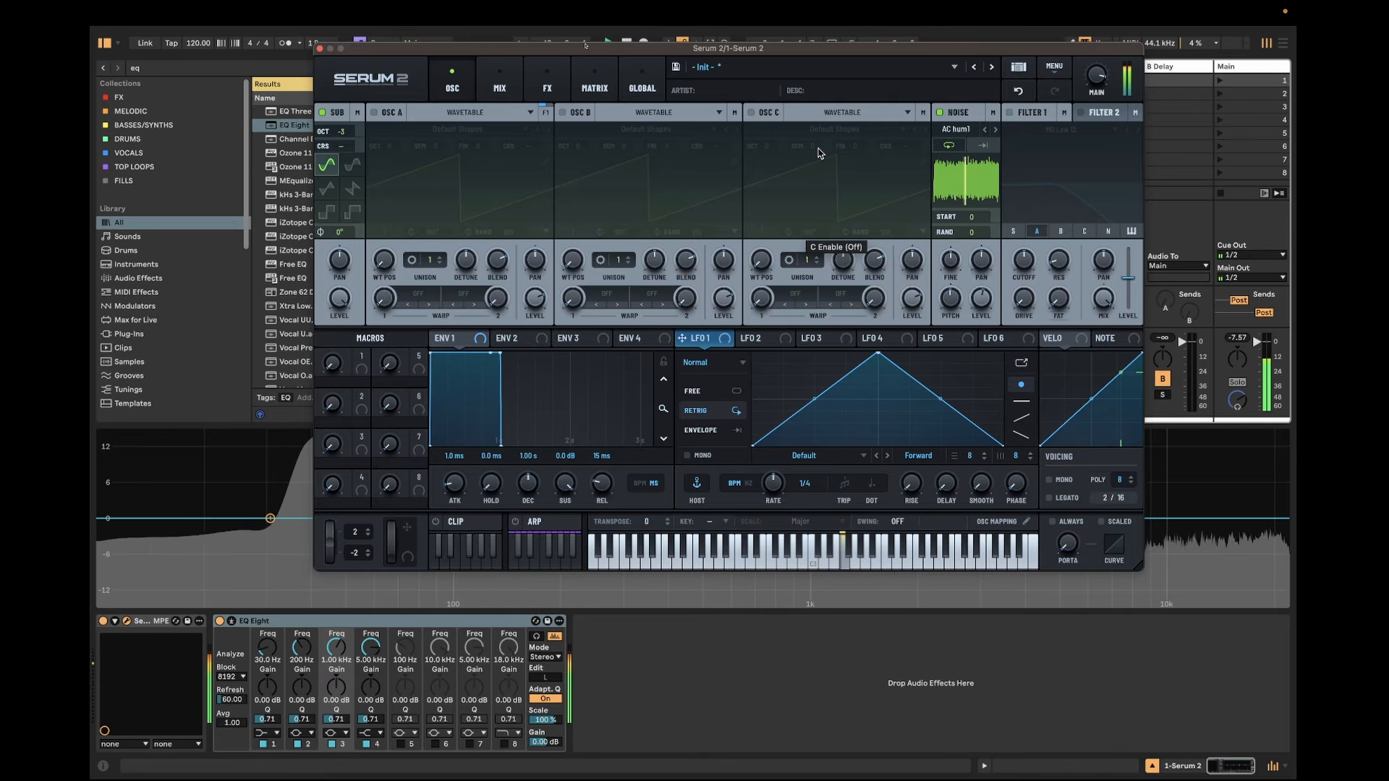
left_click(563, 112)
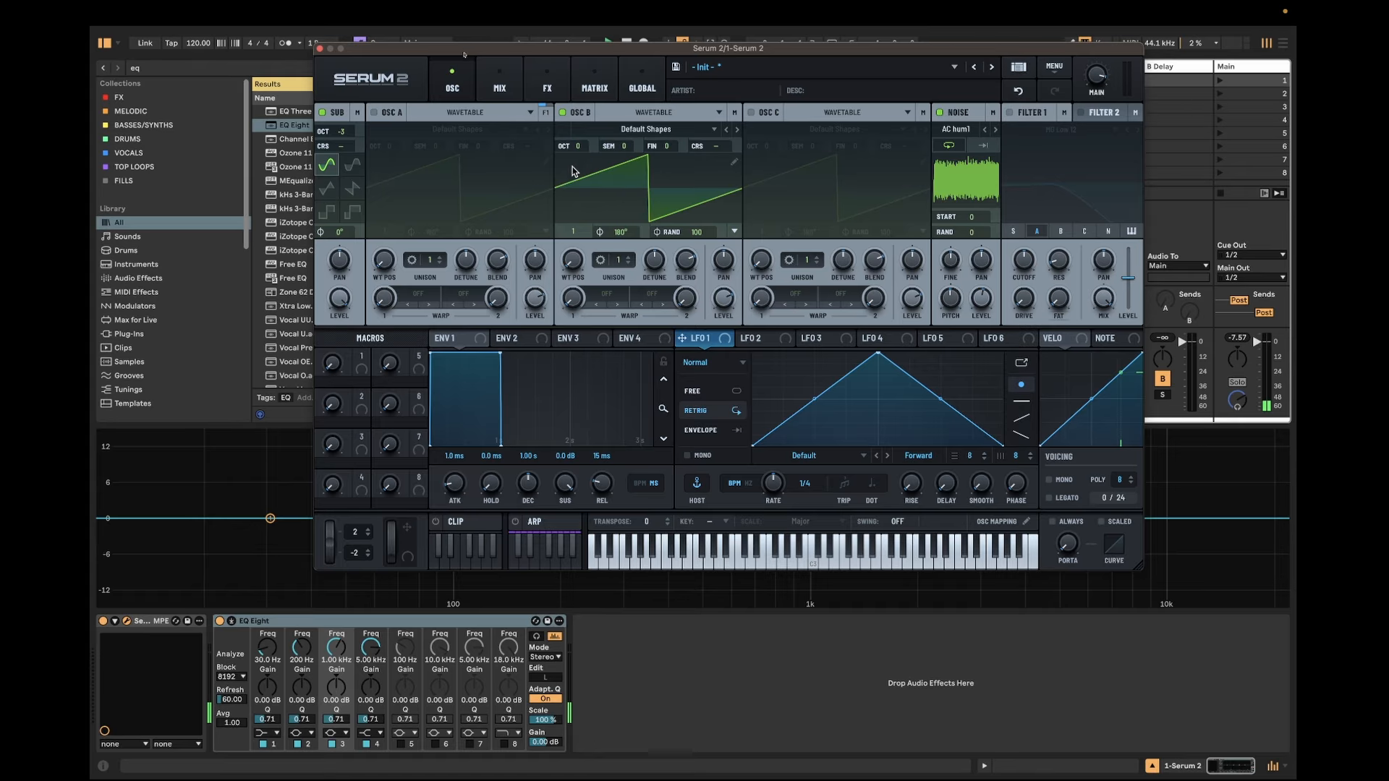
left_click_drag(578, 275, 578, 264)
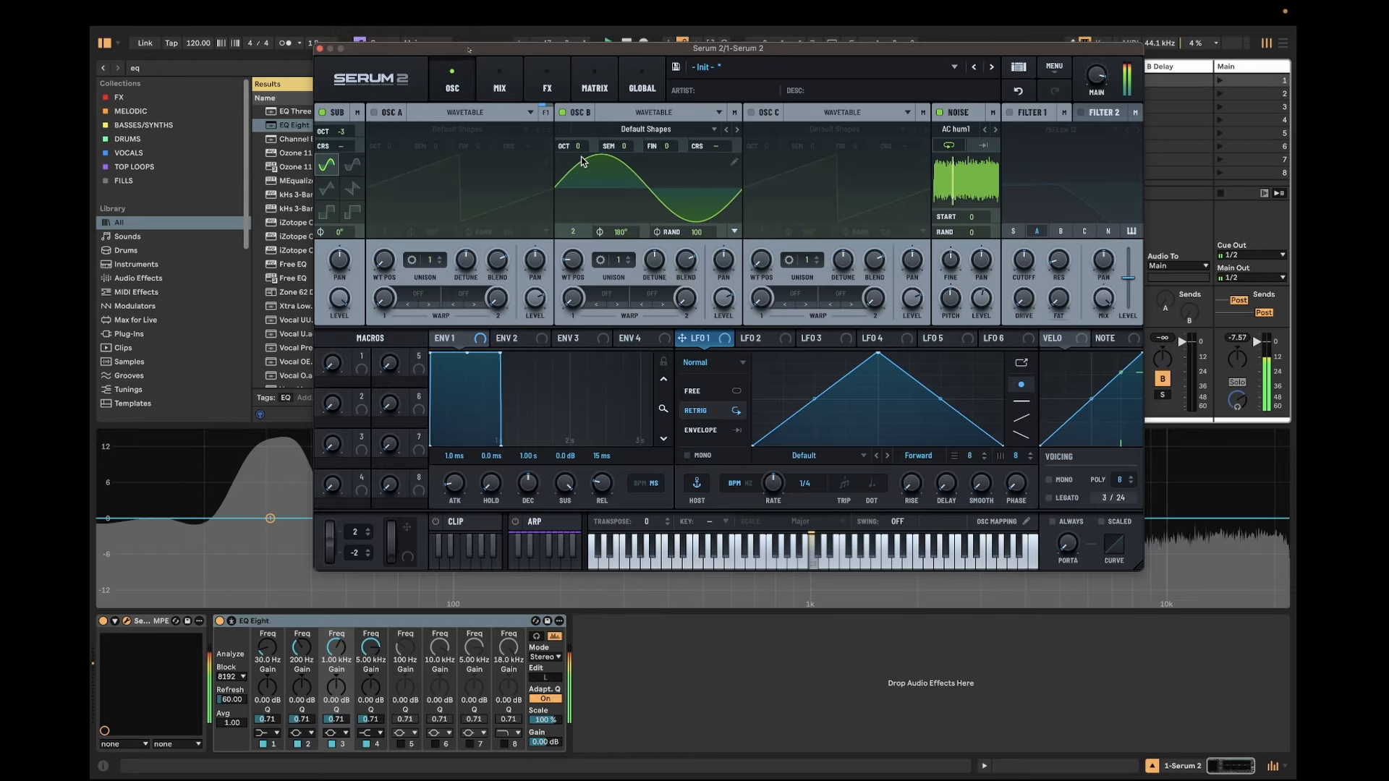
left_click_drag(577, 146, 581, 165)
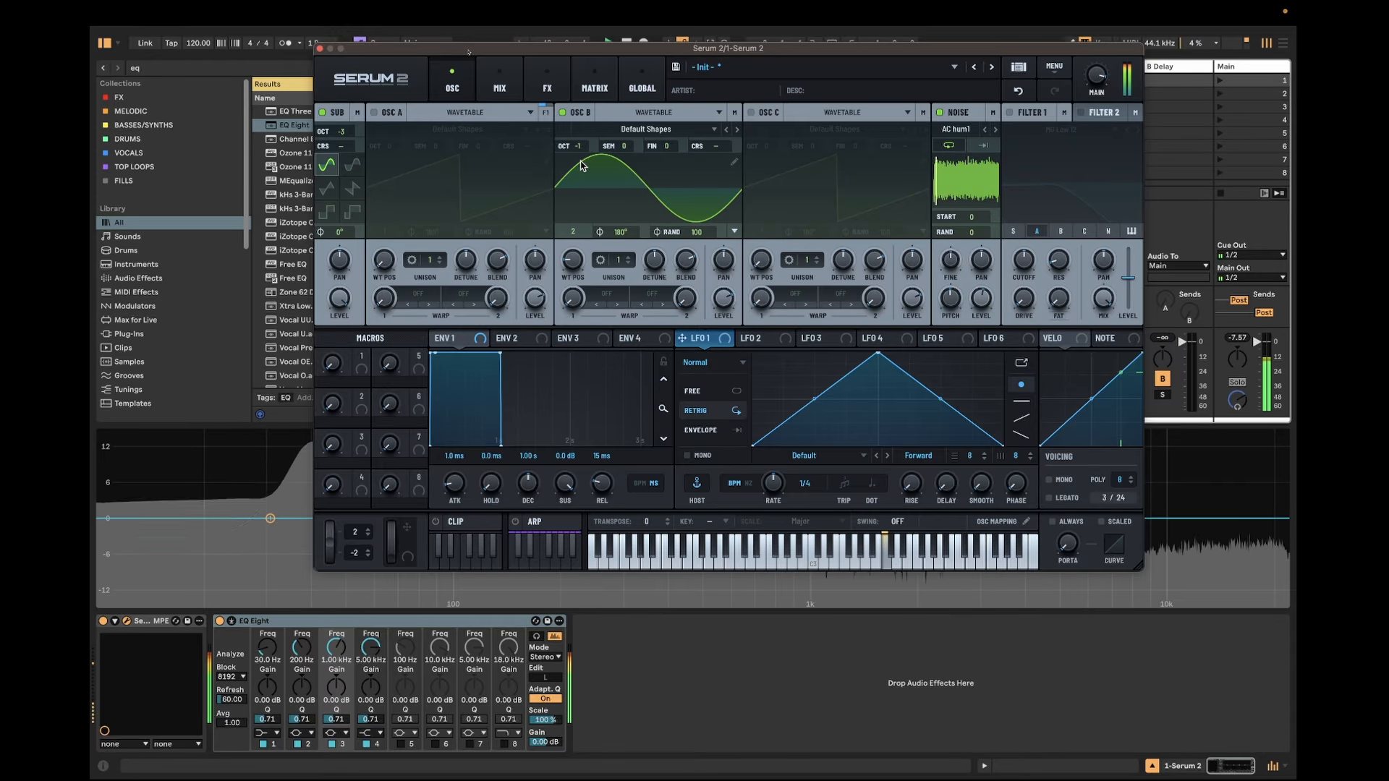
left_click_drag(668, 49, 617, 71)
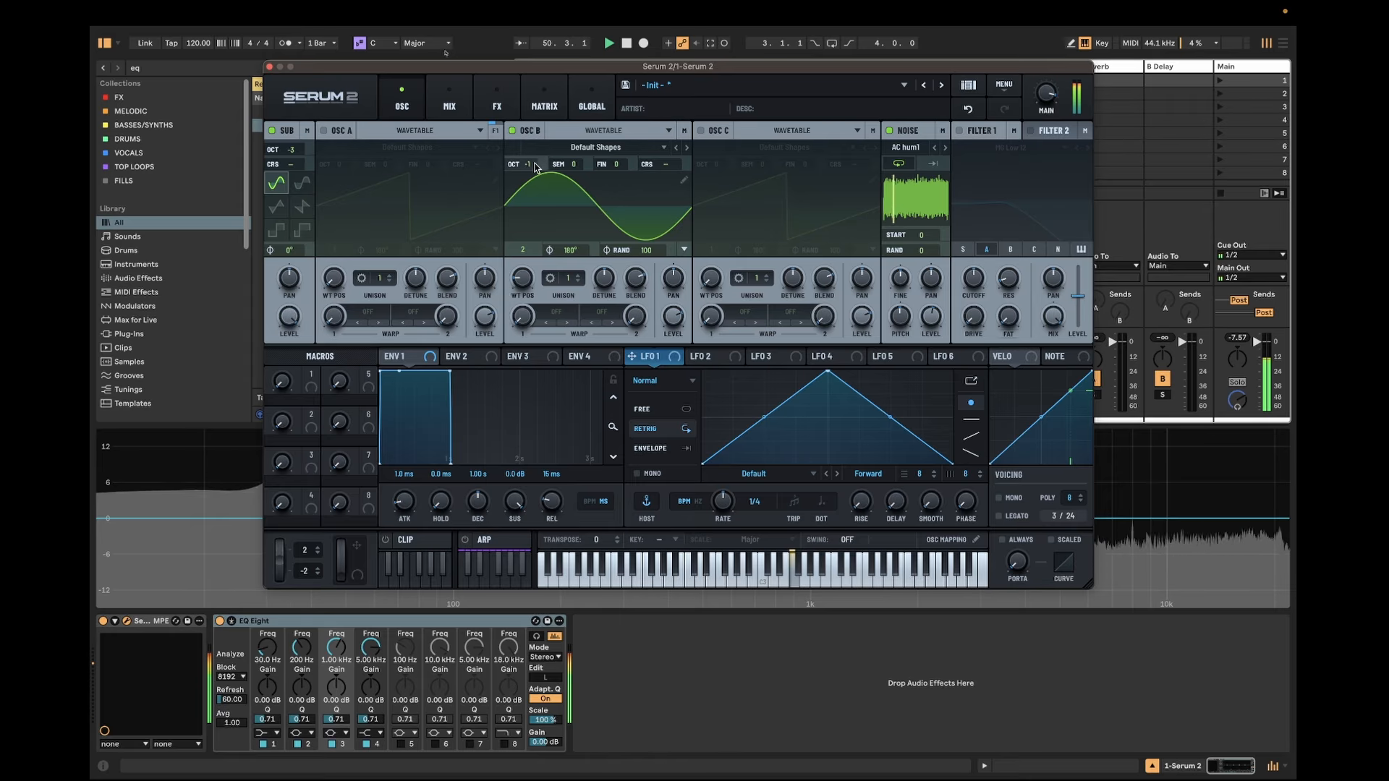
left_click_drag(525, 163, 545, 107)
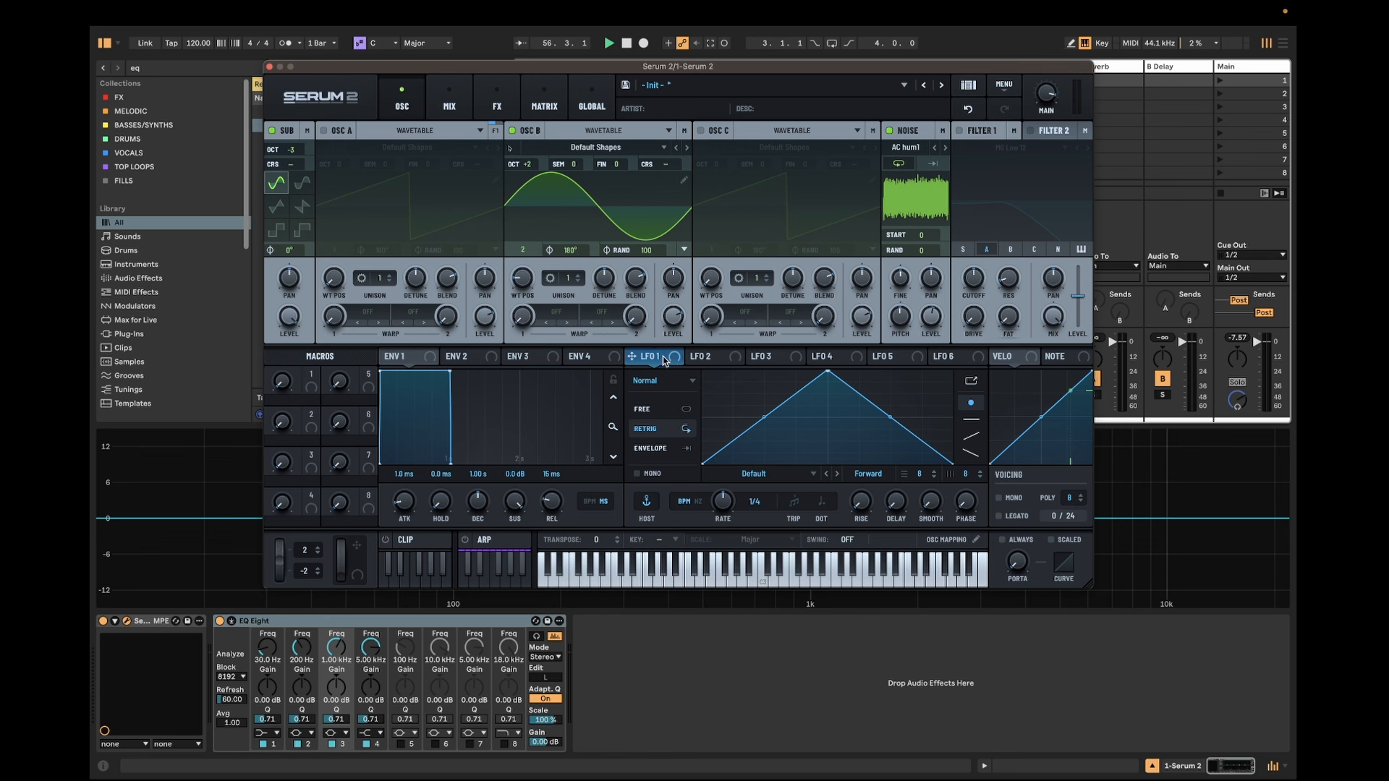
Modulate oscillator B's level with an LFO 1 shape that peaks early, and set the oscillator's octave to +1.
left_click_drag(664, 360, 673, 316)
left_click_drag(827, 373, 739, 372)
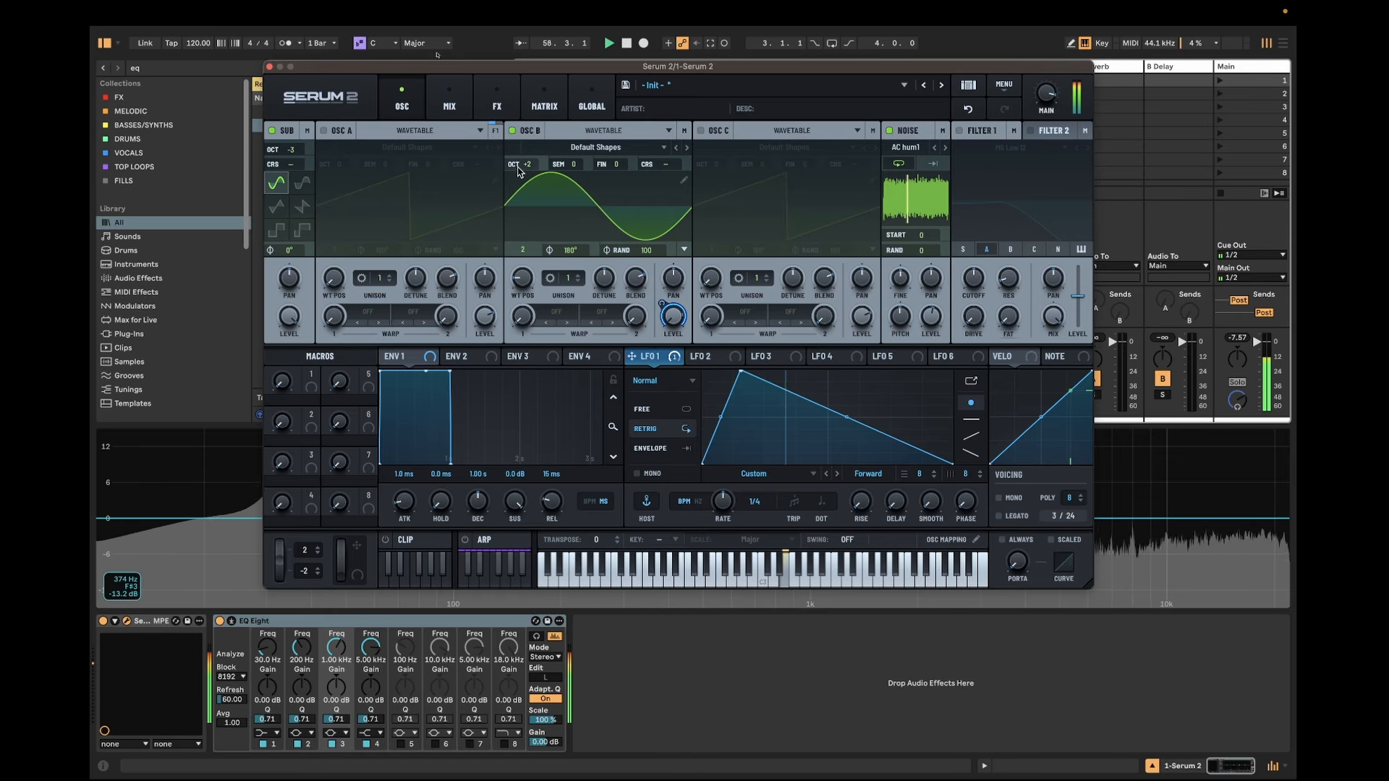
left_click_drag(517, 168, 531, 190)
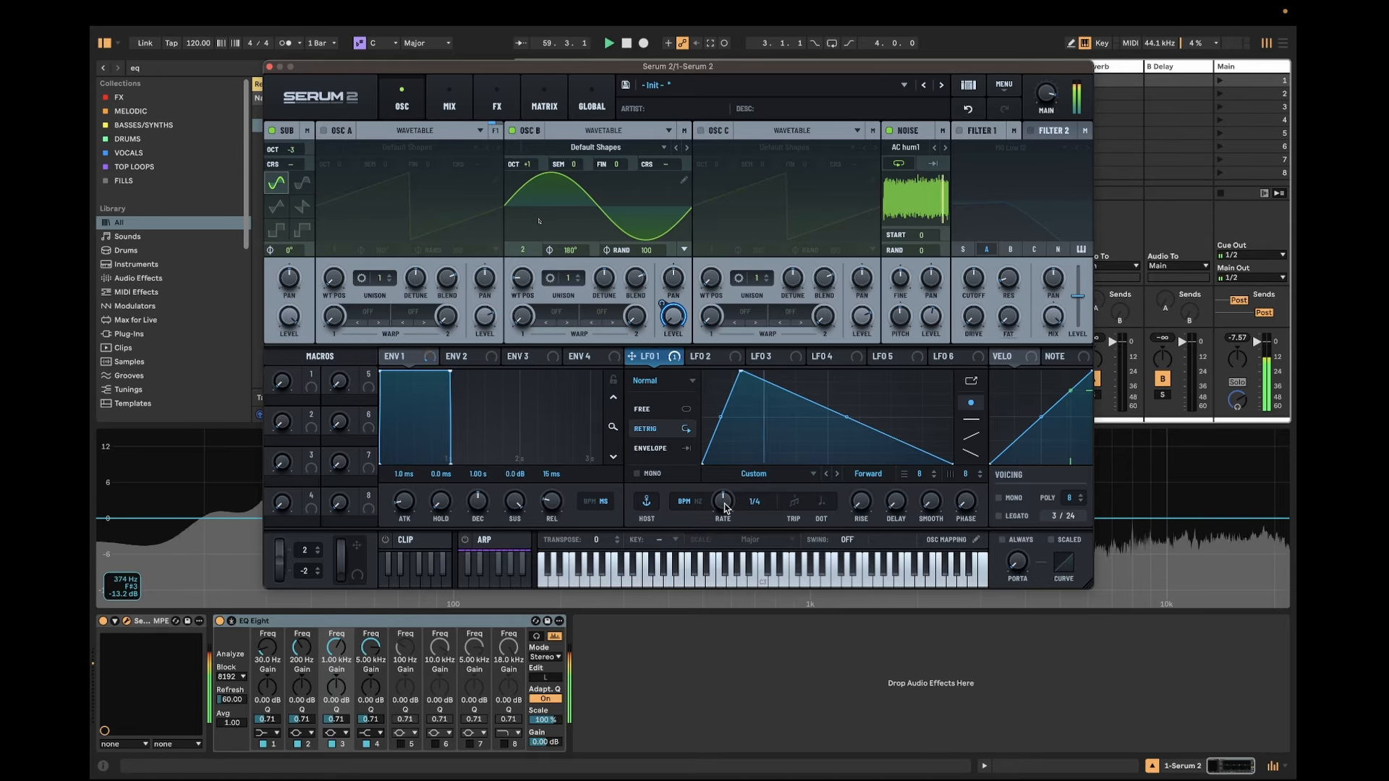
Move LFO 1's peak slightly closer to the start and set its rate to 1/8.
left_click_drag(741, 373, 726, 372)
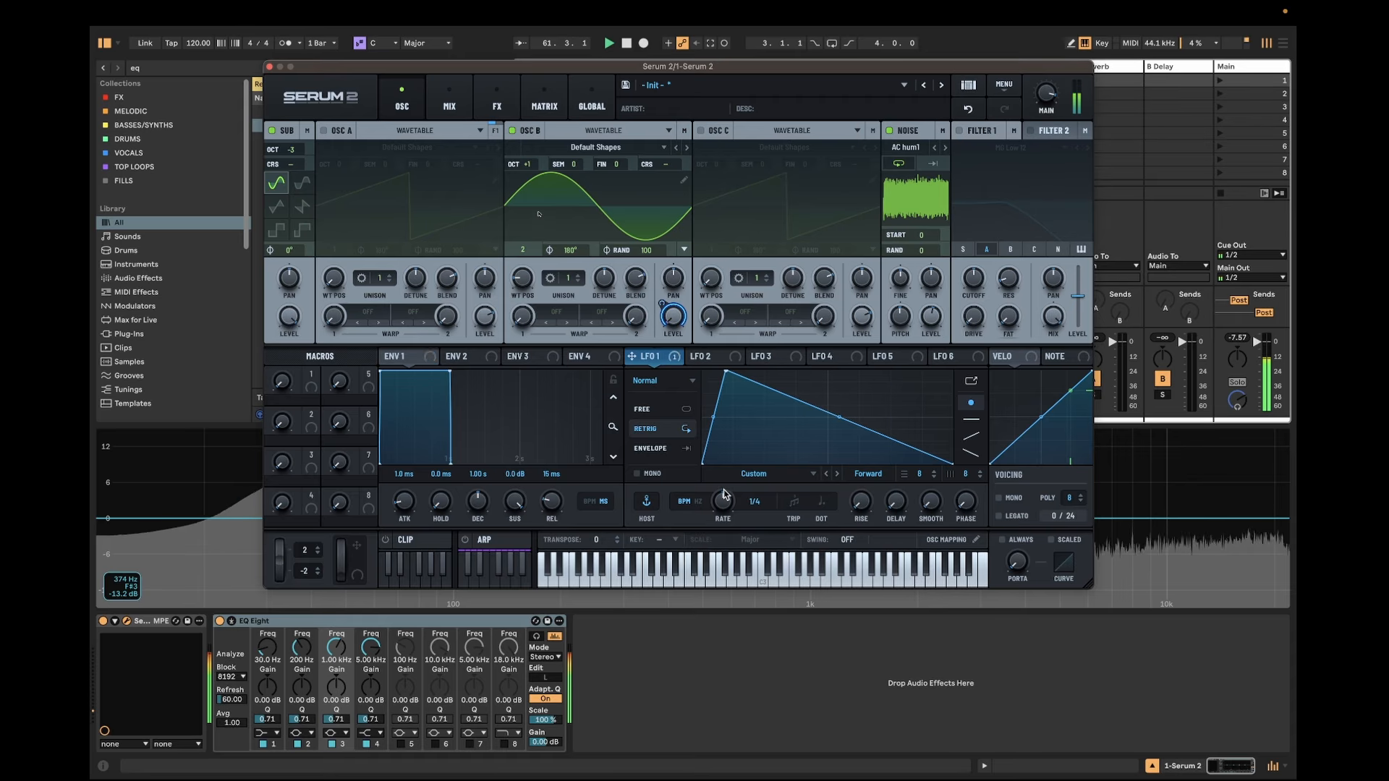
left_click_drag(725, 499, 784, 421)
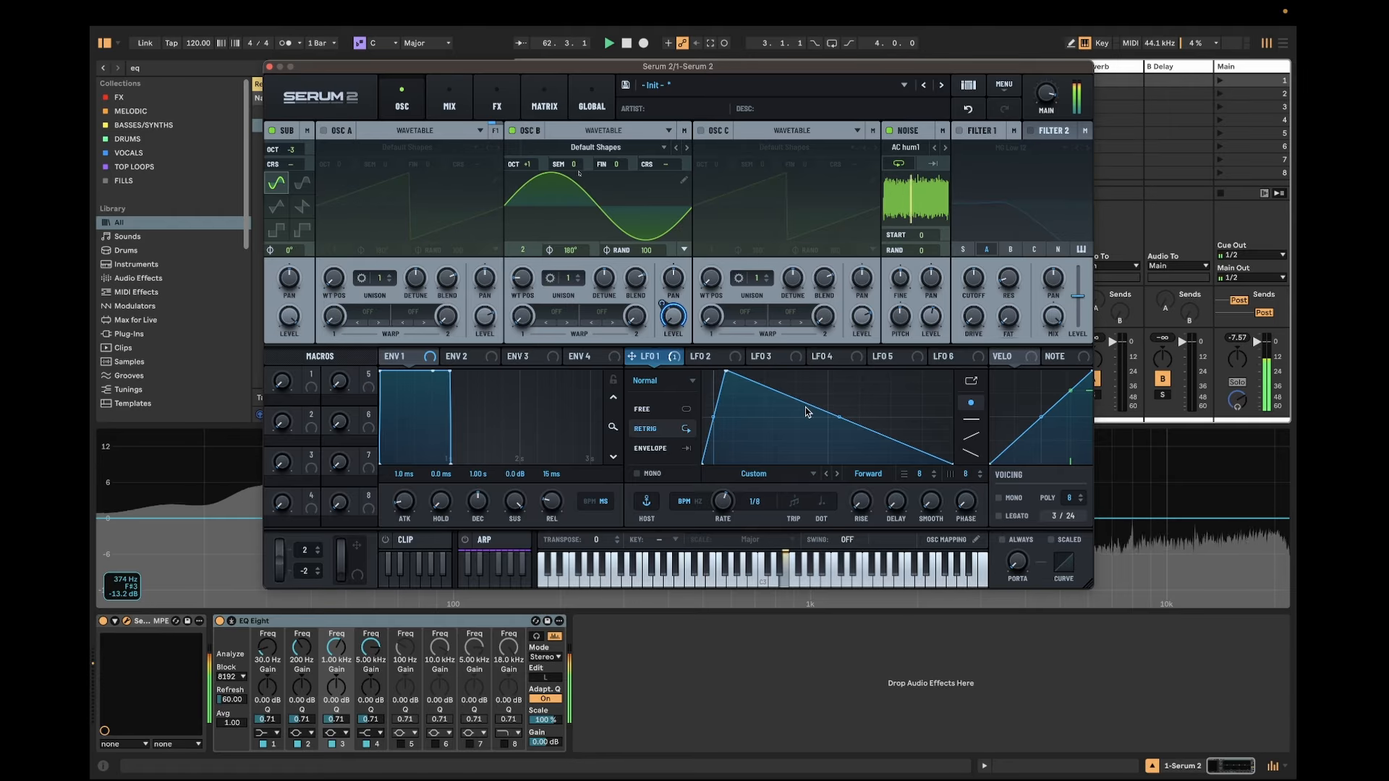
left_click_drag(729, 375, 732, 374)
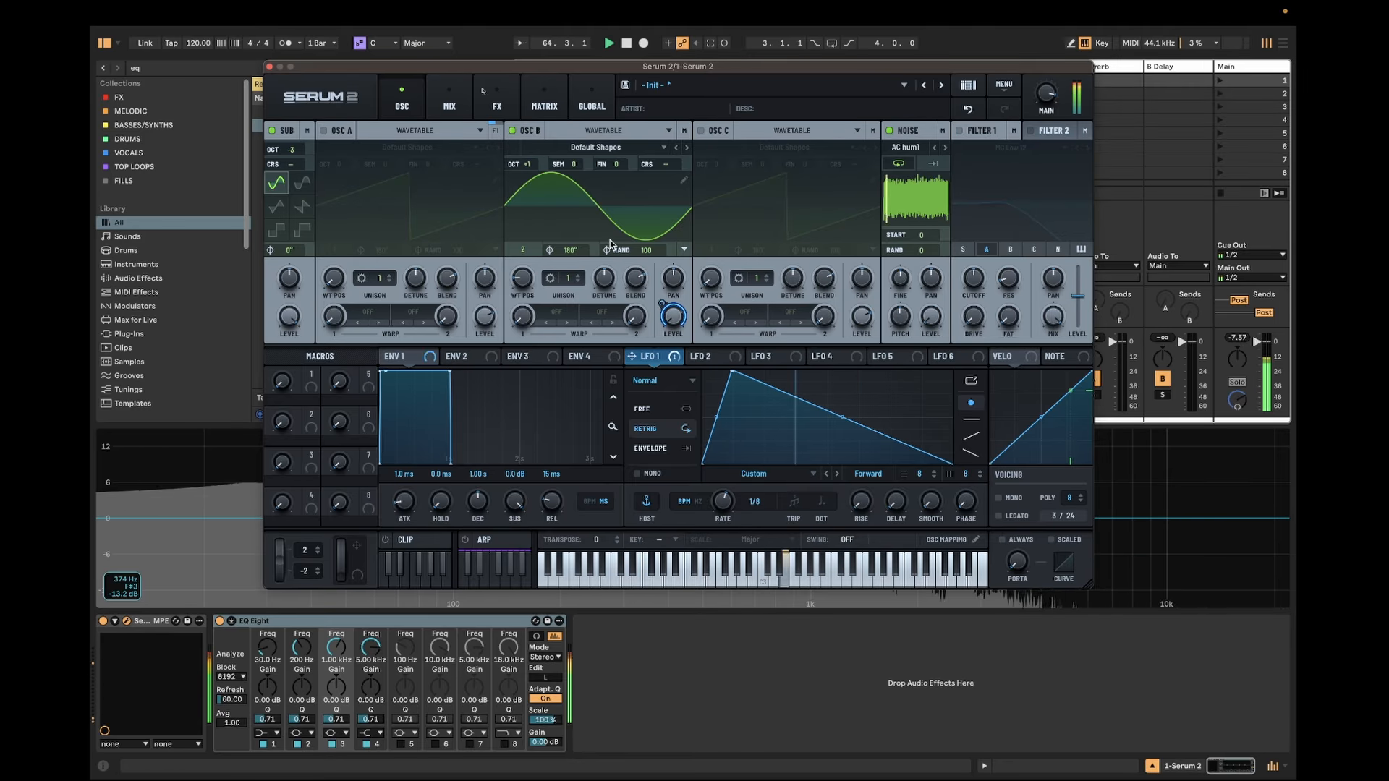
Disable oscillator B and assign LFO 1 to both the noise level and the sub level.
left_click(512, 131)
left_click_drag(638, 356, 929, 319)
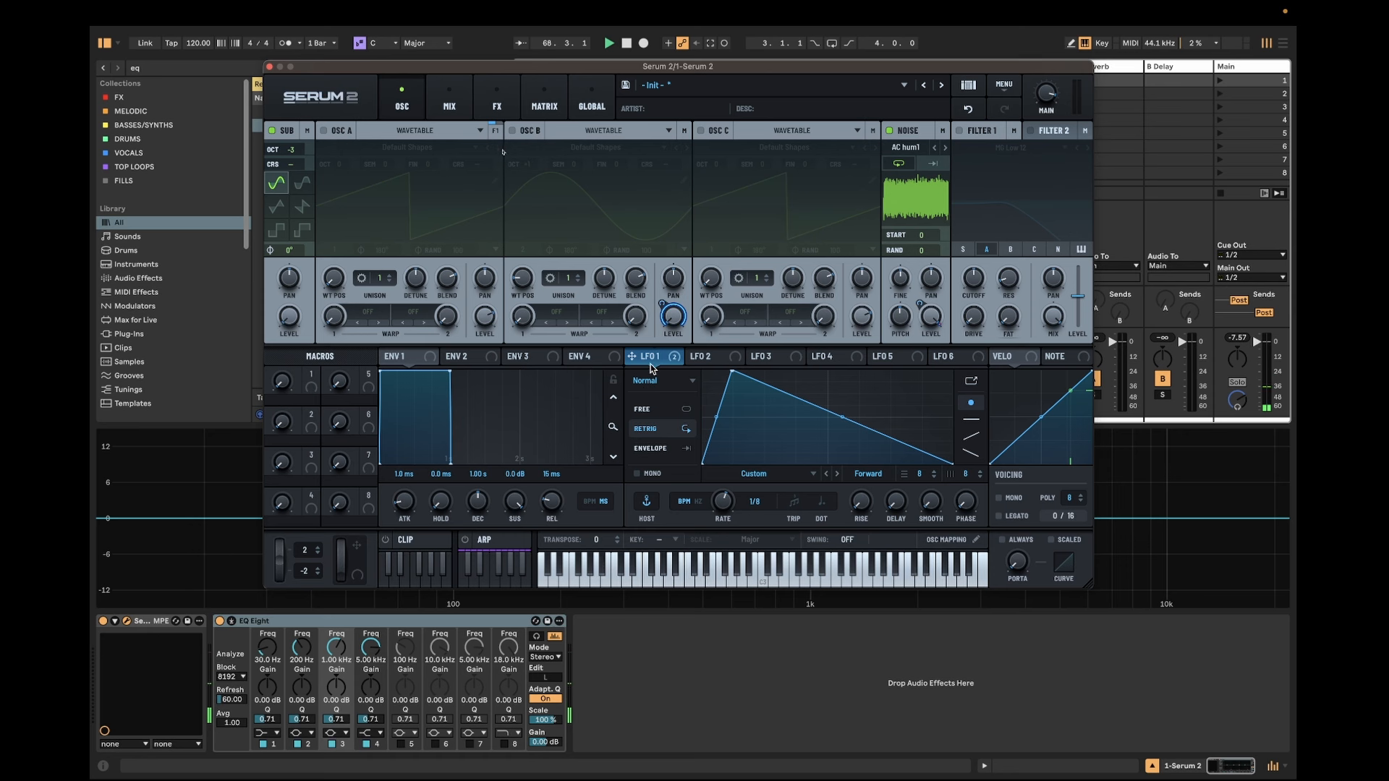
left_click_drag(649, 359, 289, 316)
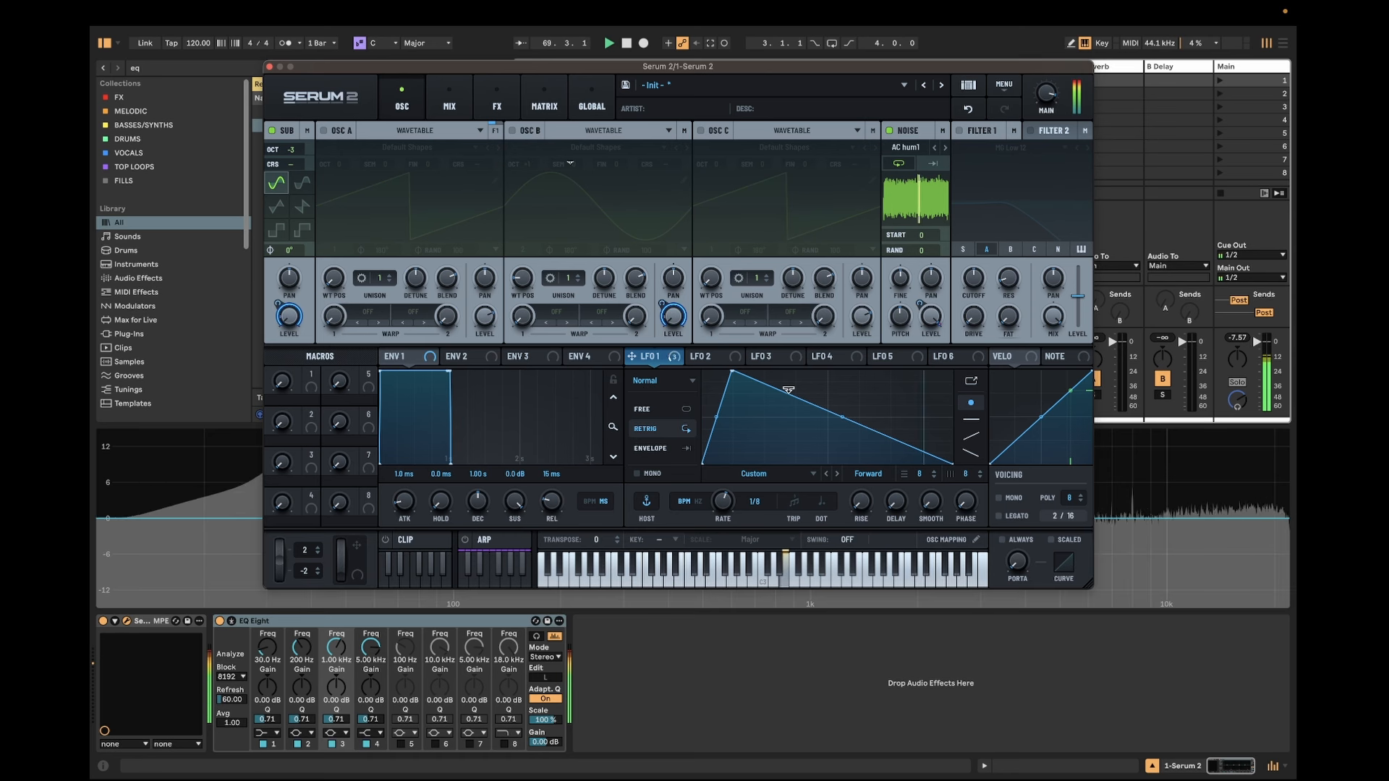
Re-enable oscillator B and remove all modulators from the noise level and oscillator B's level.
right_click(931, 321)
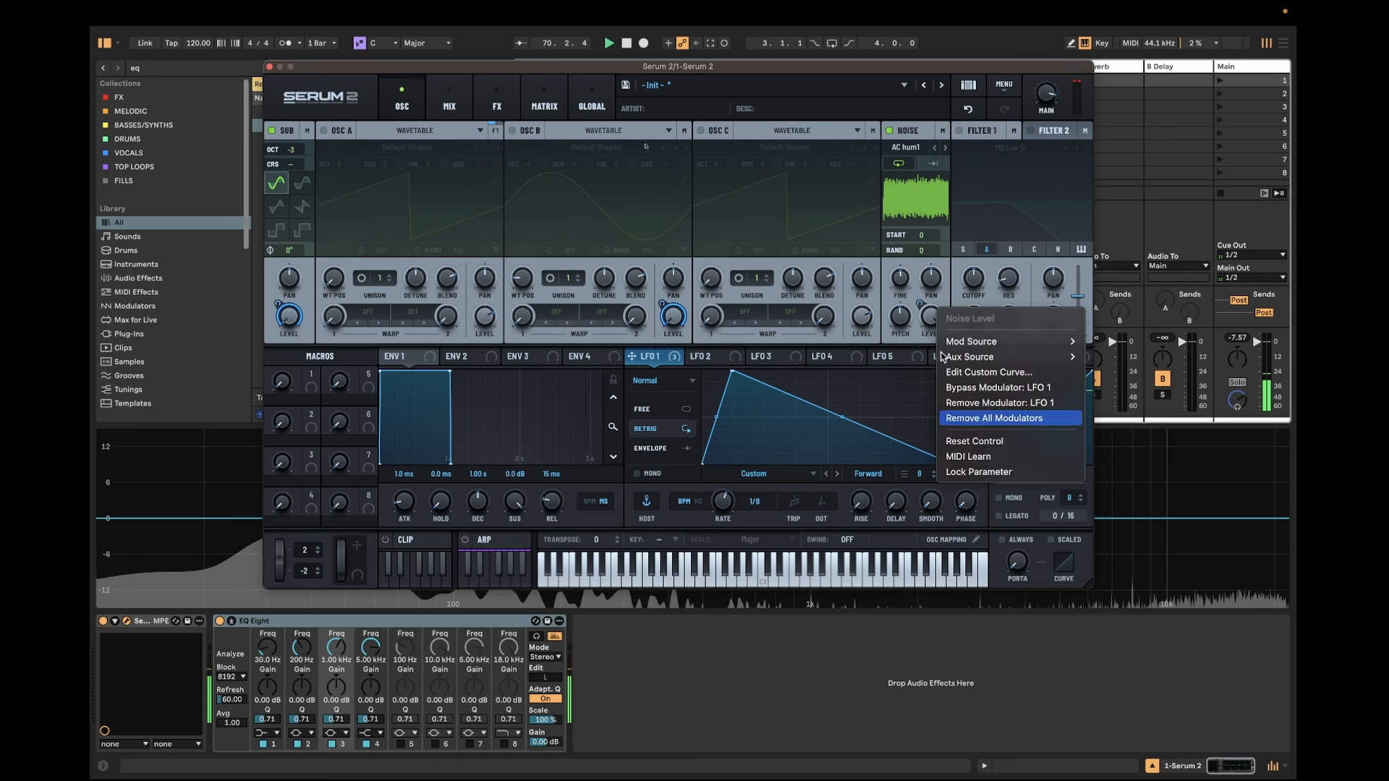
left_click(970, 421)
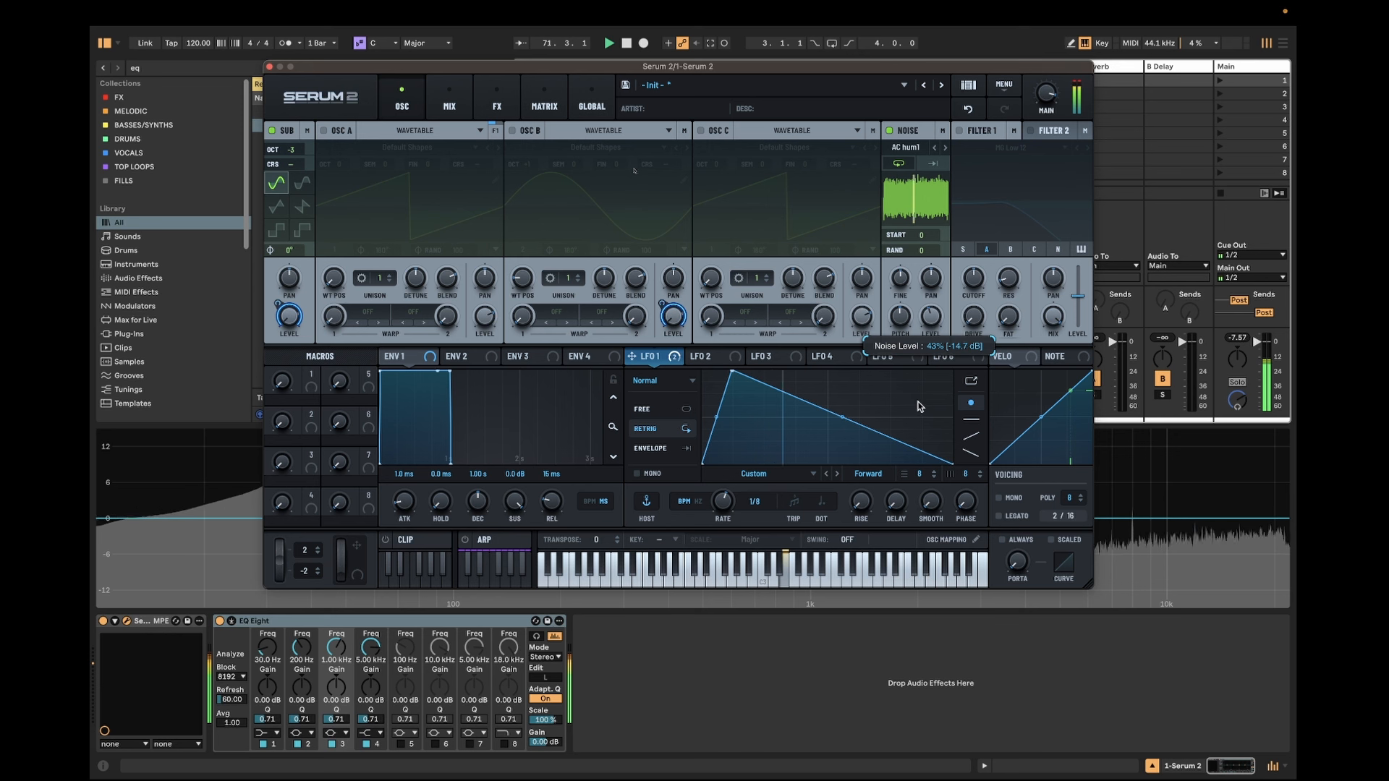
left_click(515, 130)
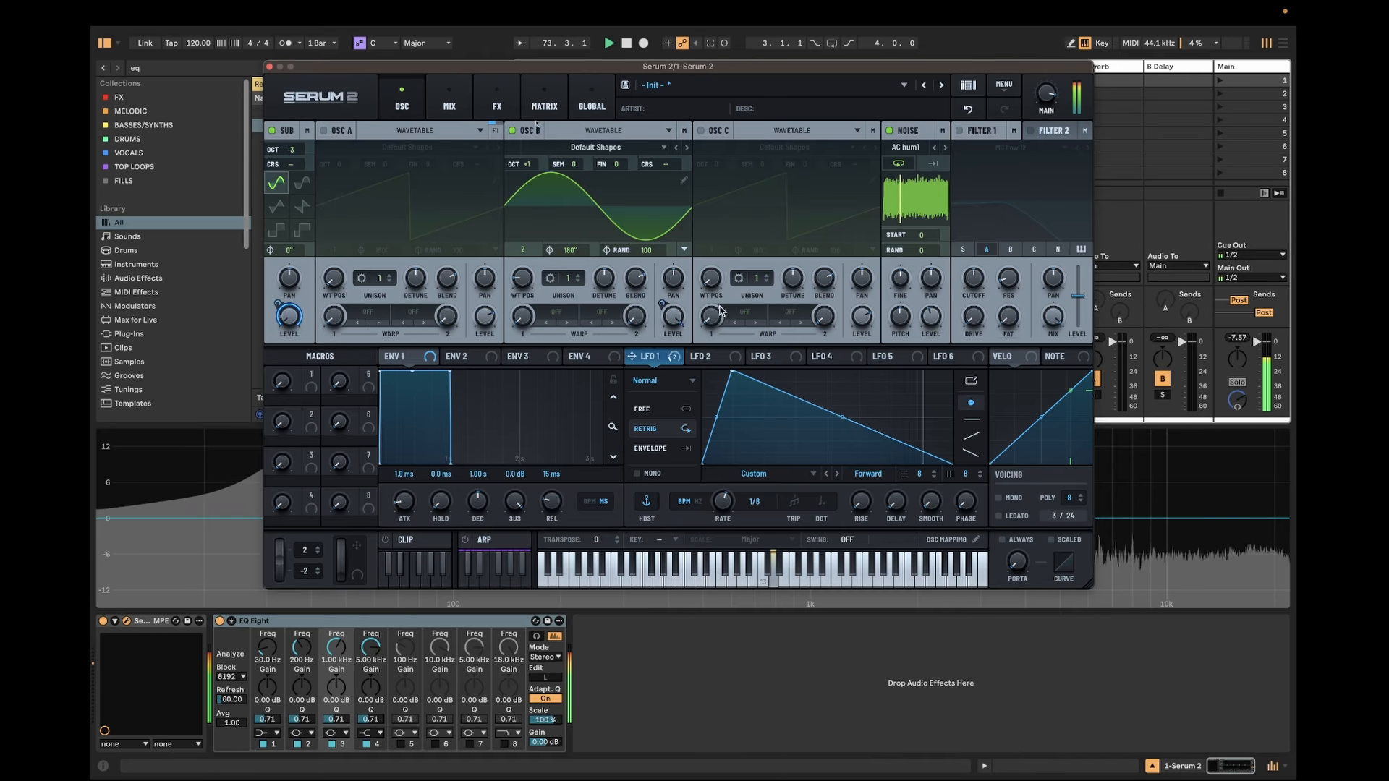
right_click(672, 313)
left_click(731, 425)
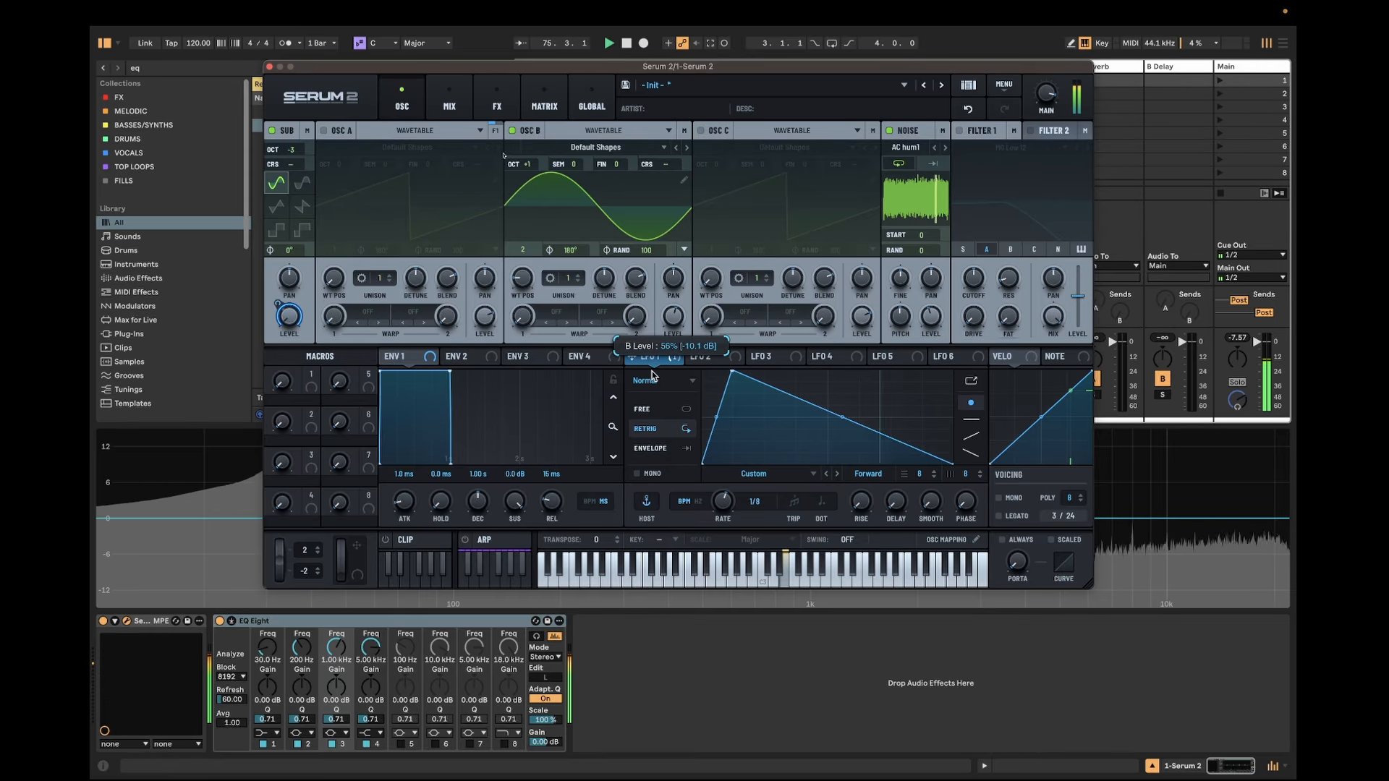
Audition the triangle and sawtooth waveforms on the sub oscillator, returning to the sine.
left_click(276, 207)
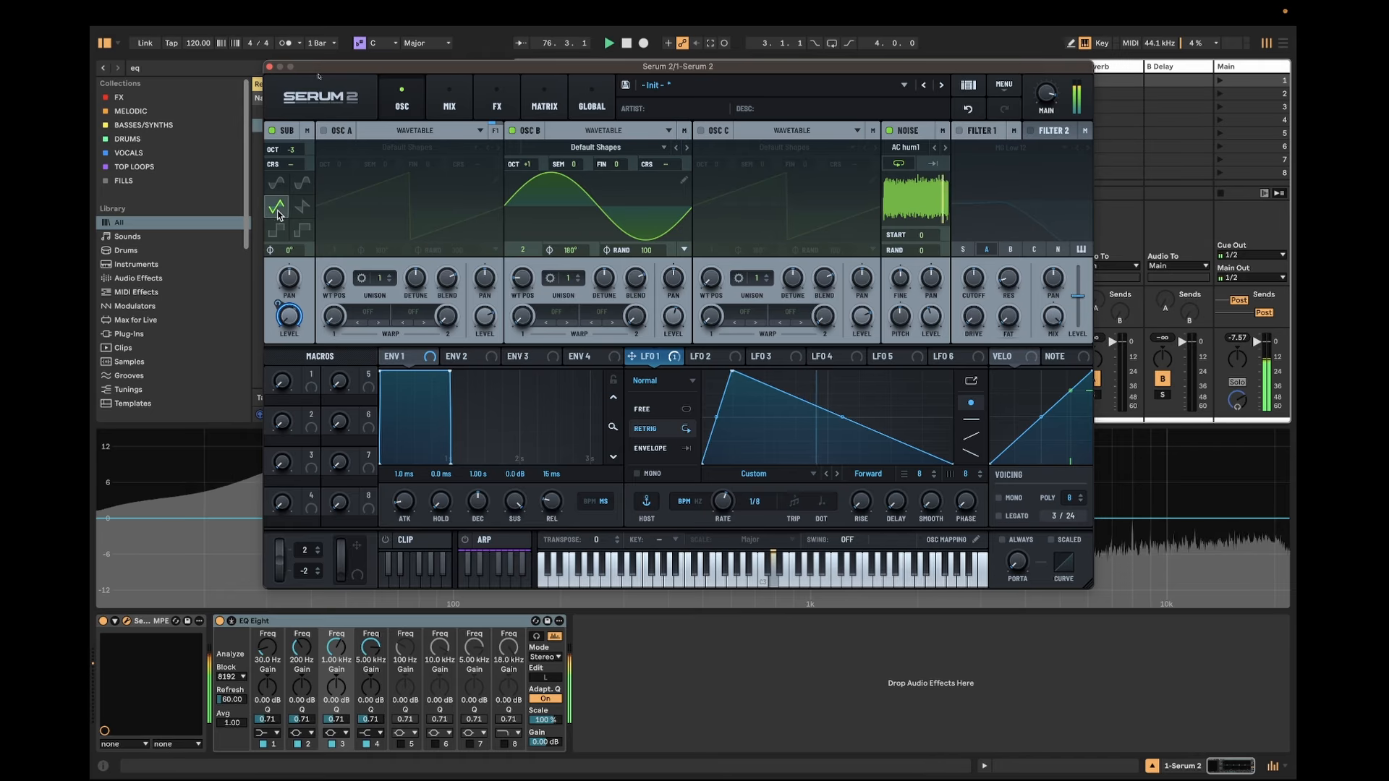
left_click(302, 207)
left_click(279, 187)
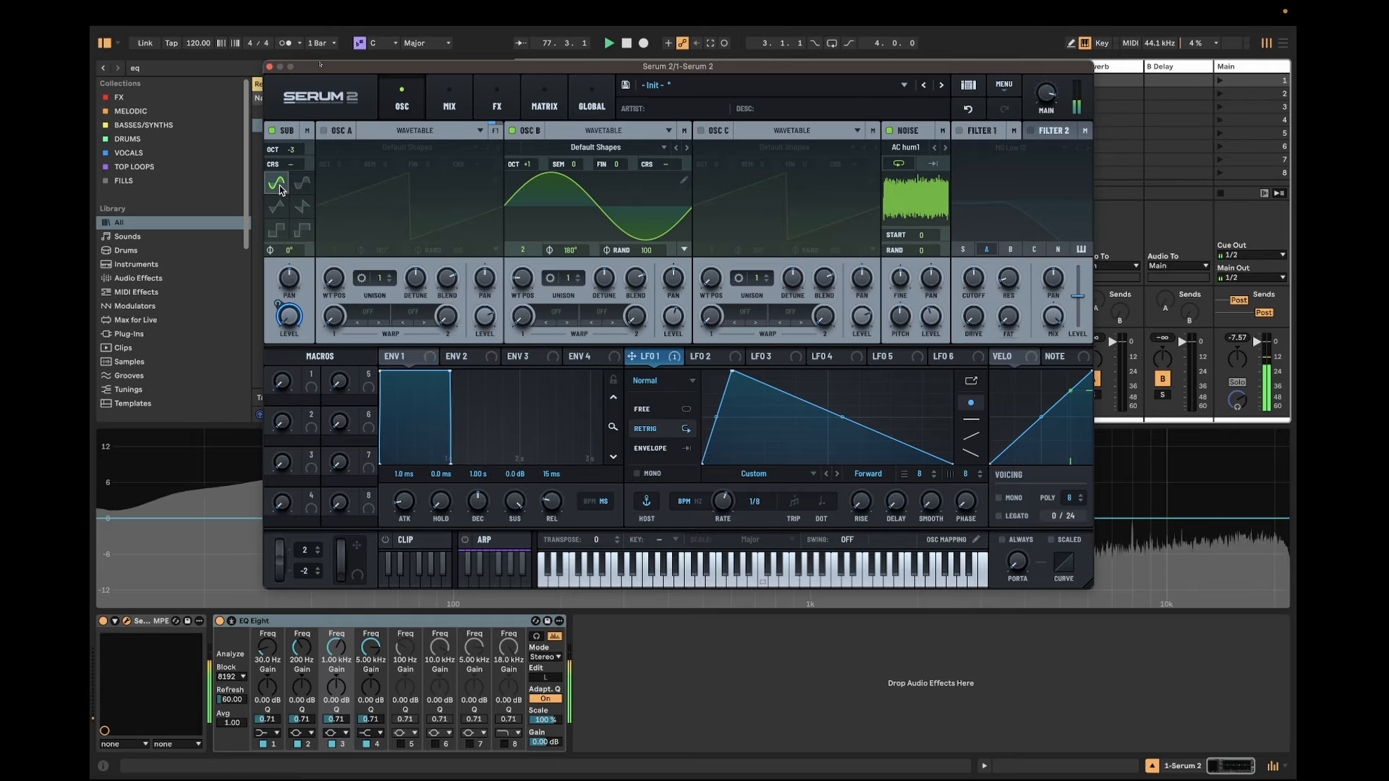
Assign LFO 1 to oscillator B's level and review the Distortion effect's settings.
mouse_move(933, 317)
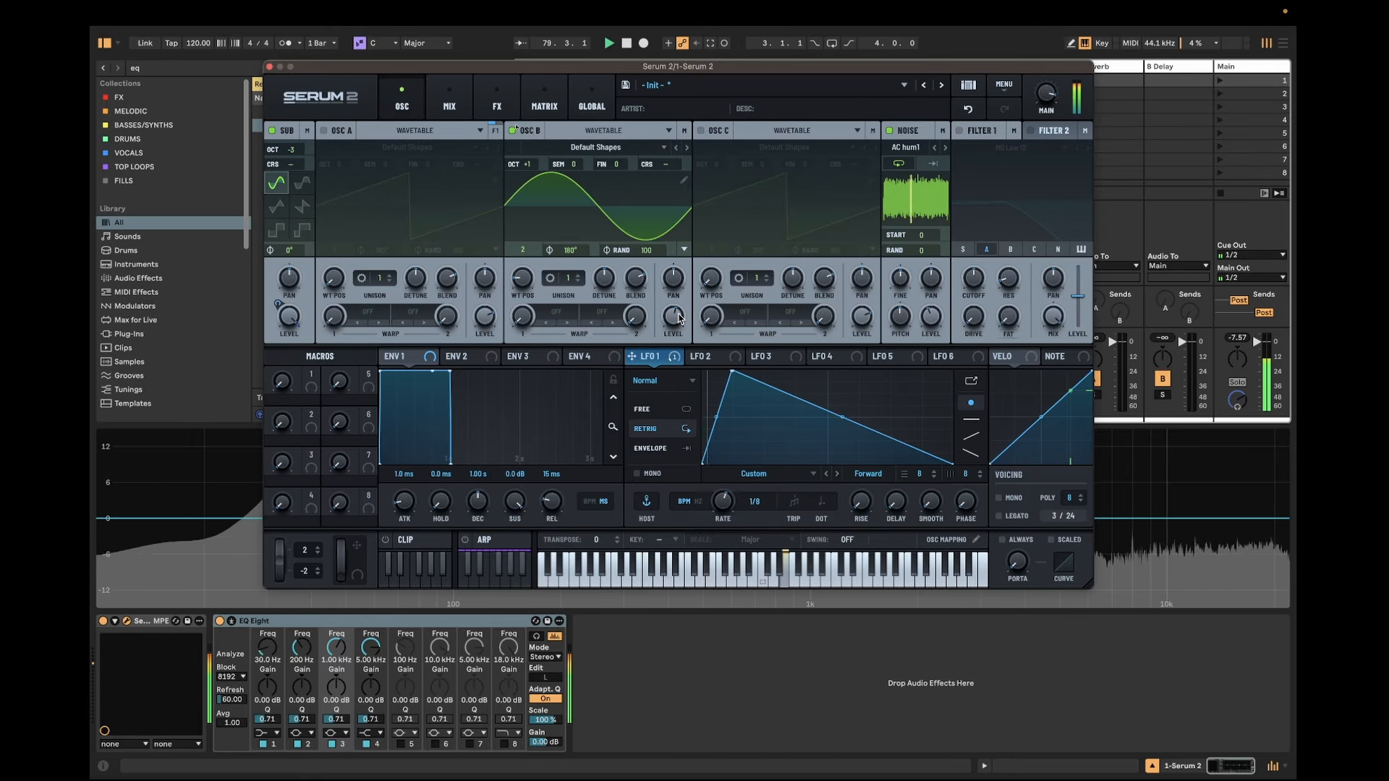
left_click_drag(664, 356, 672, 316)
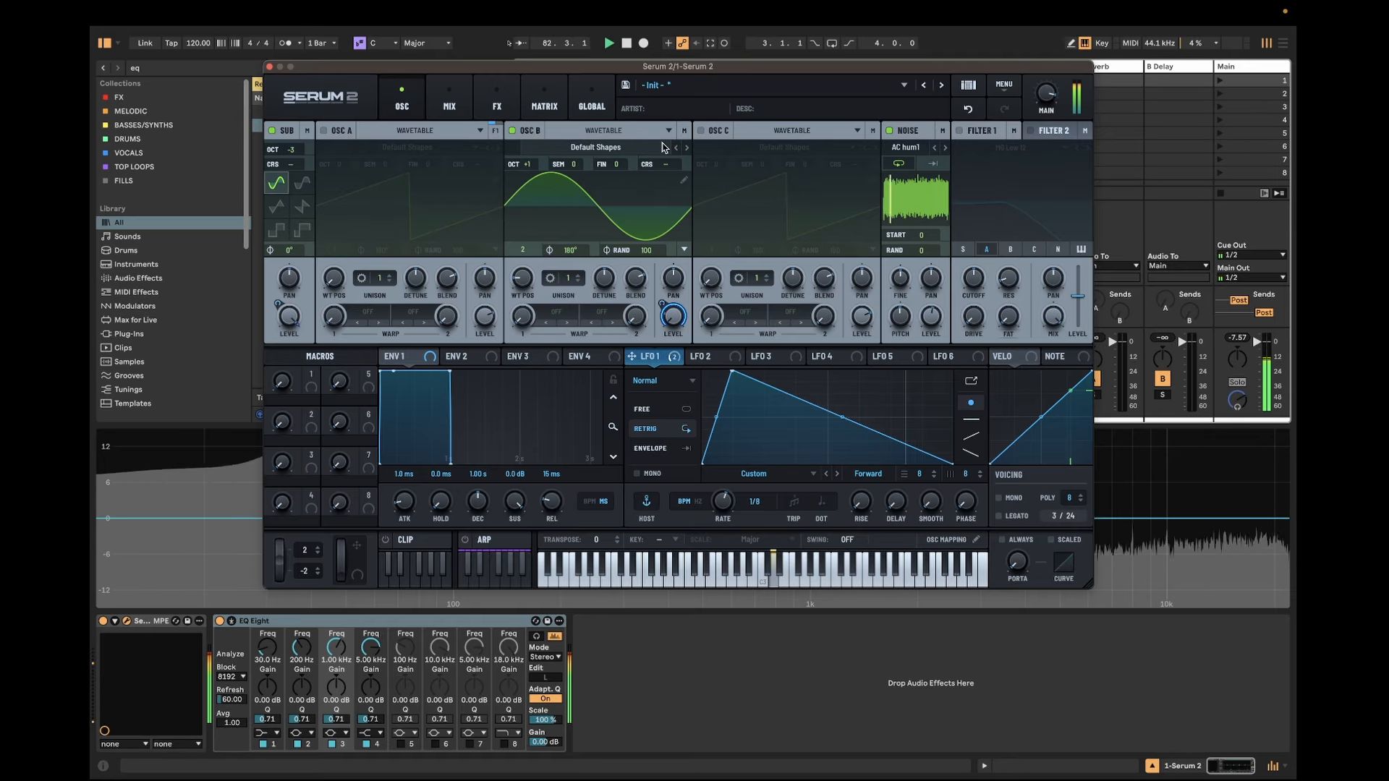
left_click(511, 113)
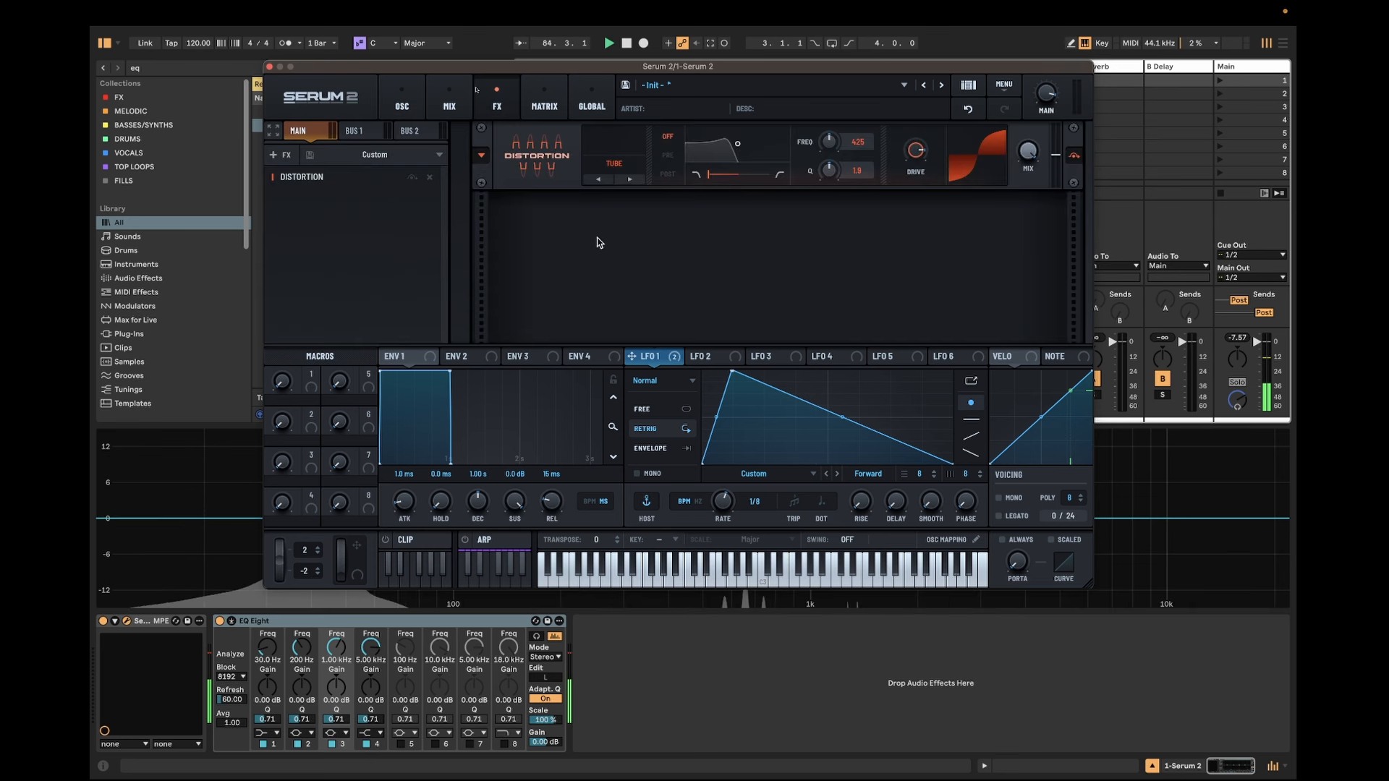
left_click(402, 101)
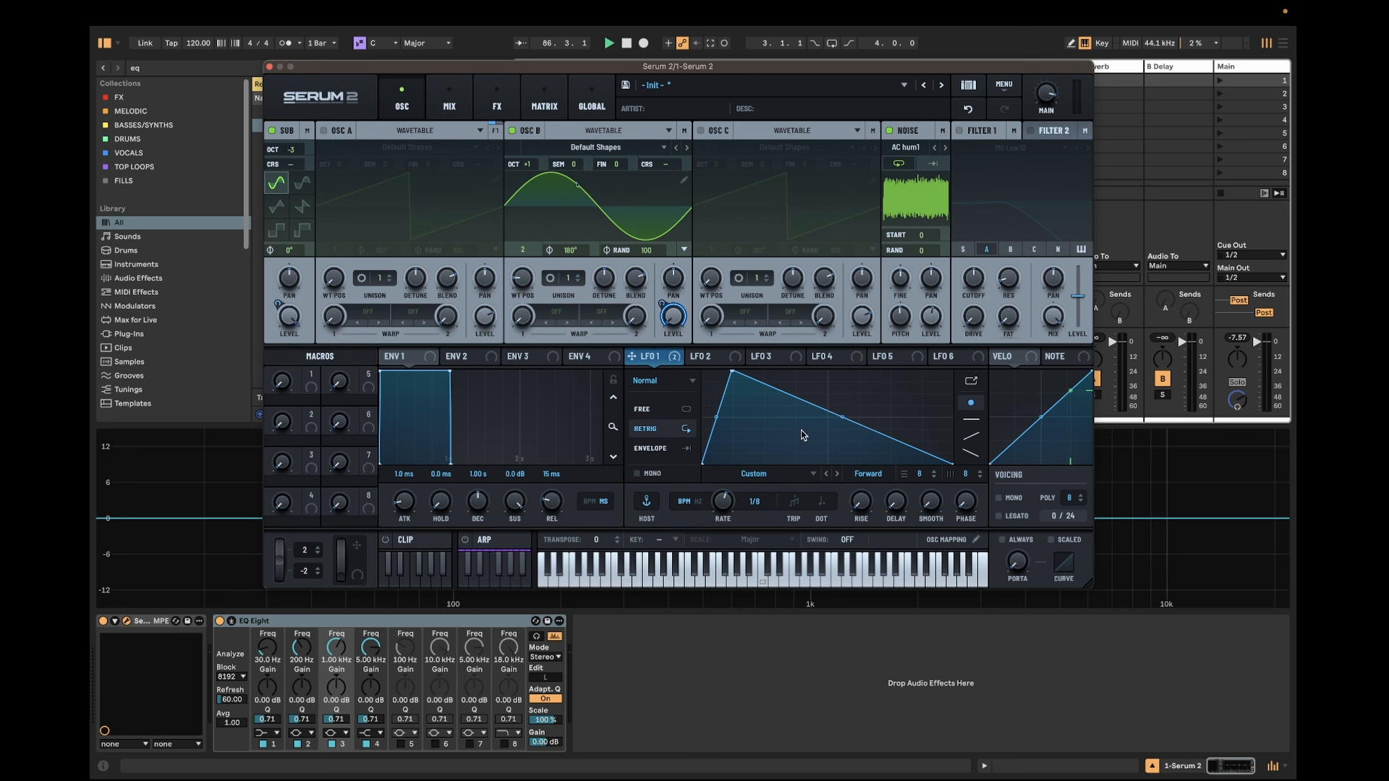
Reshape LFO 1 into a quick rise with a high plateau at a 1/2 rate, and enable mono voicing with legato.
left_click_drag(821, 413, 733, 381)
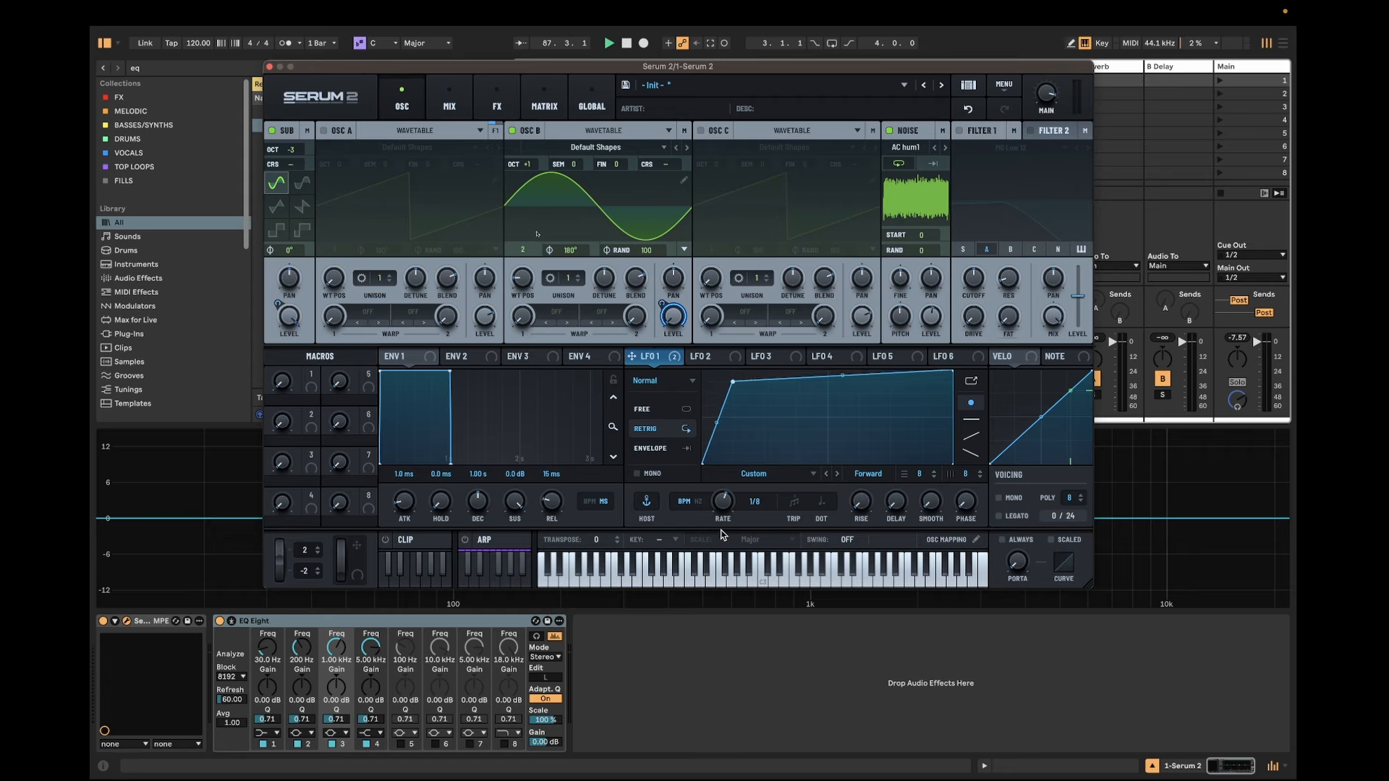
left_click_drag(719, 515, 720, 533)
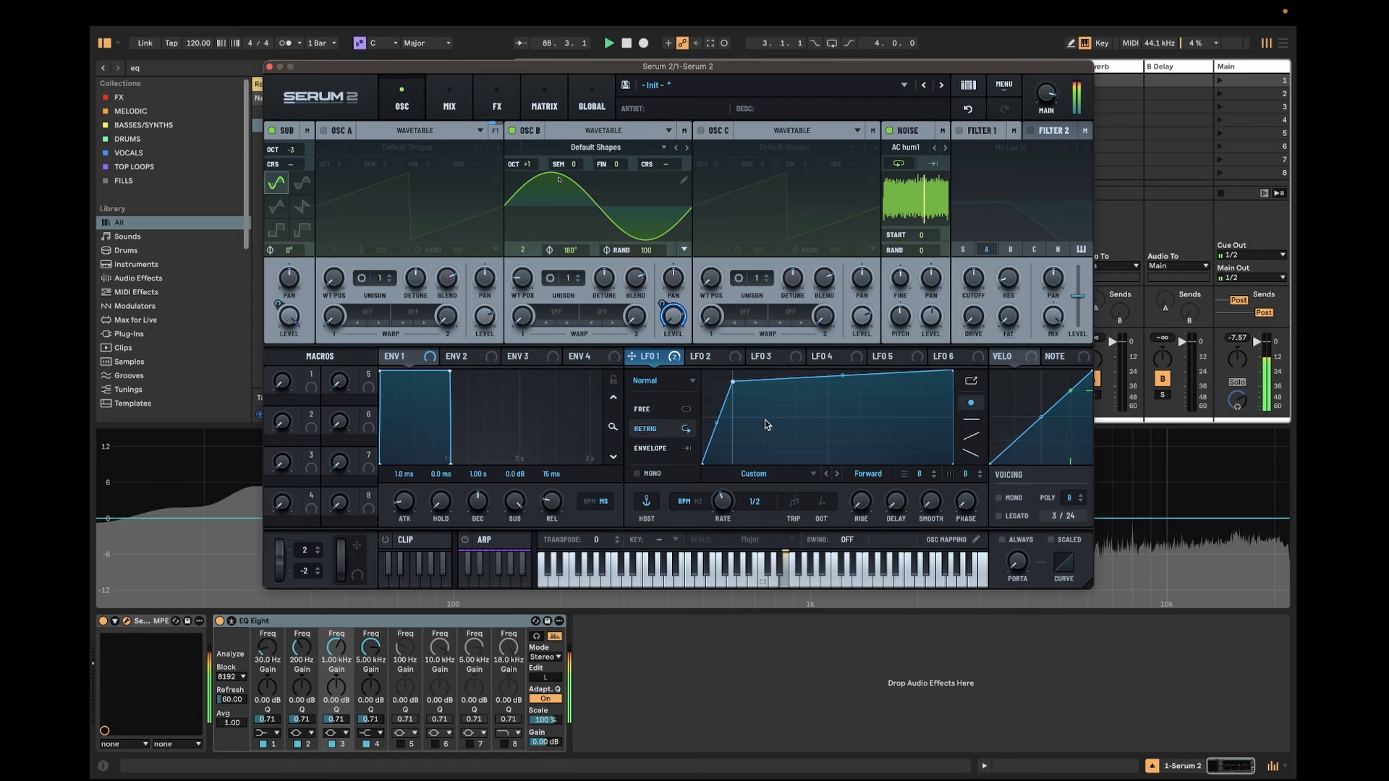
left_click_drag(732, 382, 723, 379)
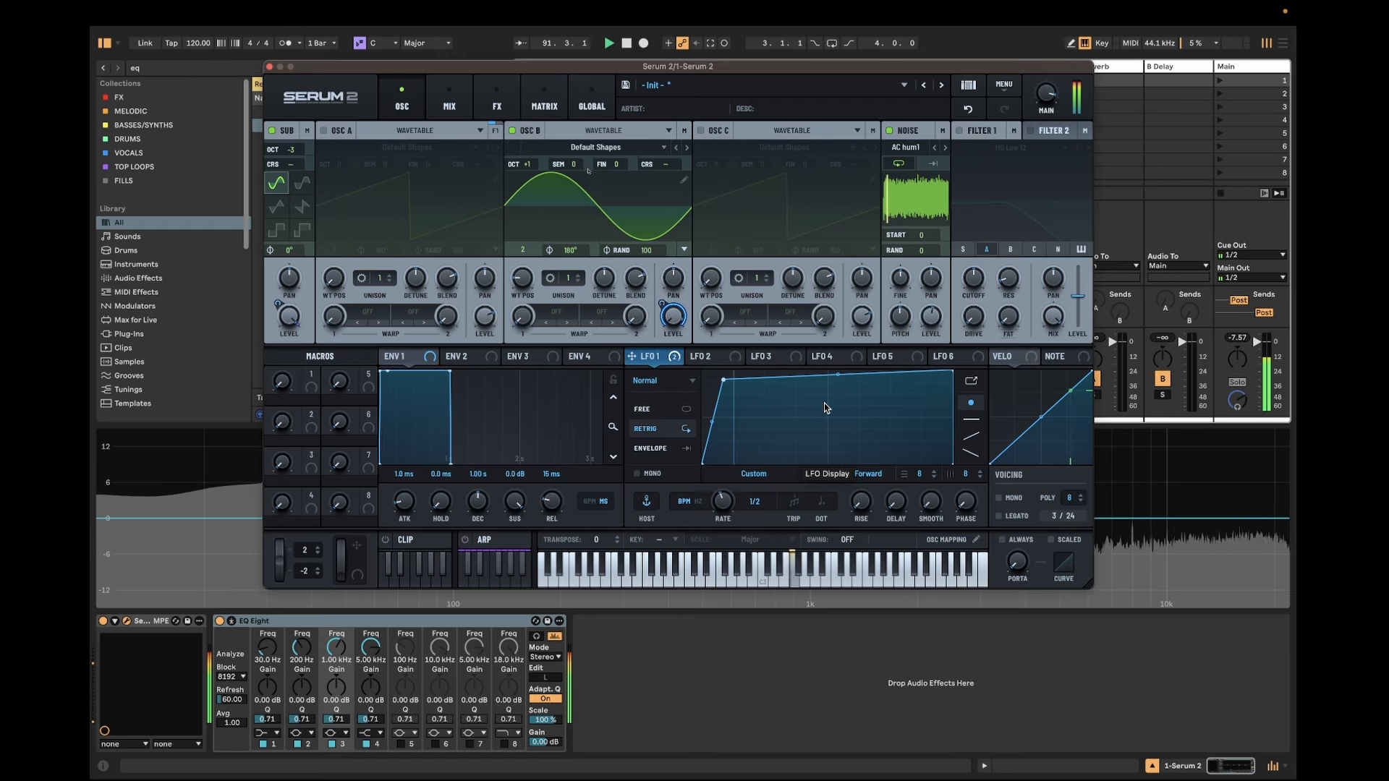
left_click(1012, 500)
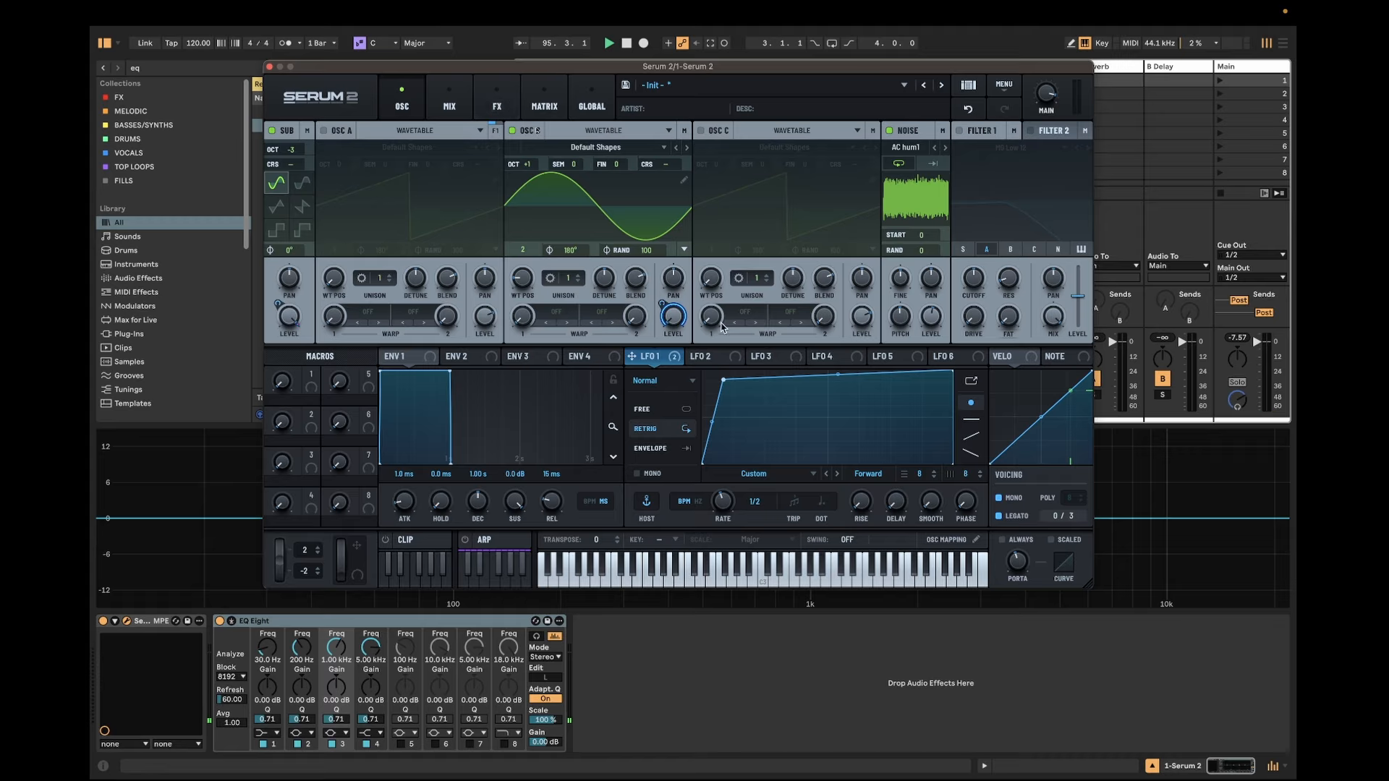
Set LFO 1 to Envelope mode with a decaying curve at a 1/16 rate, and modulate the noise level with it.
left_click_drag(801, 386, 739, 458)
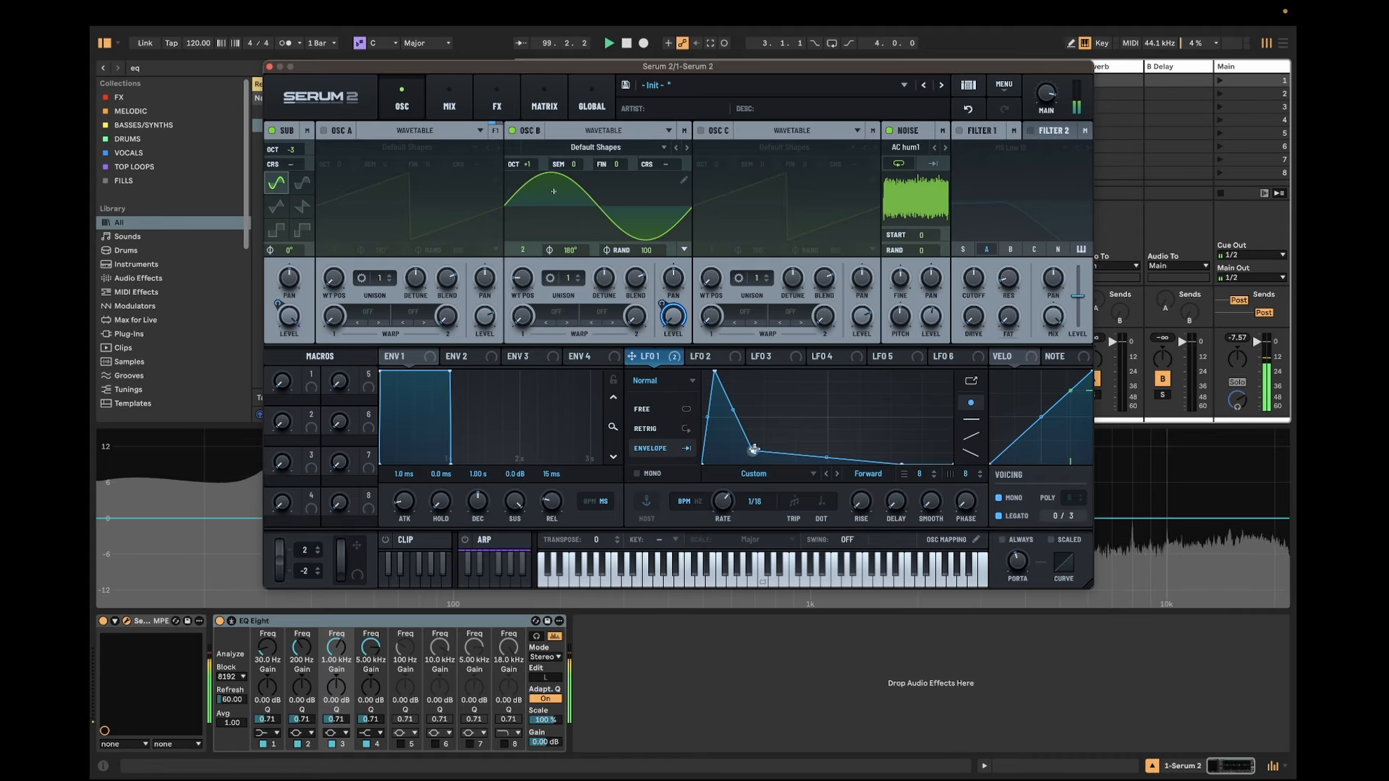
left_click_drag(754, 449, 772, 417)
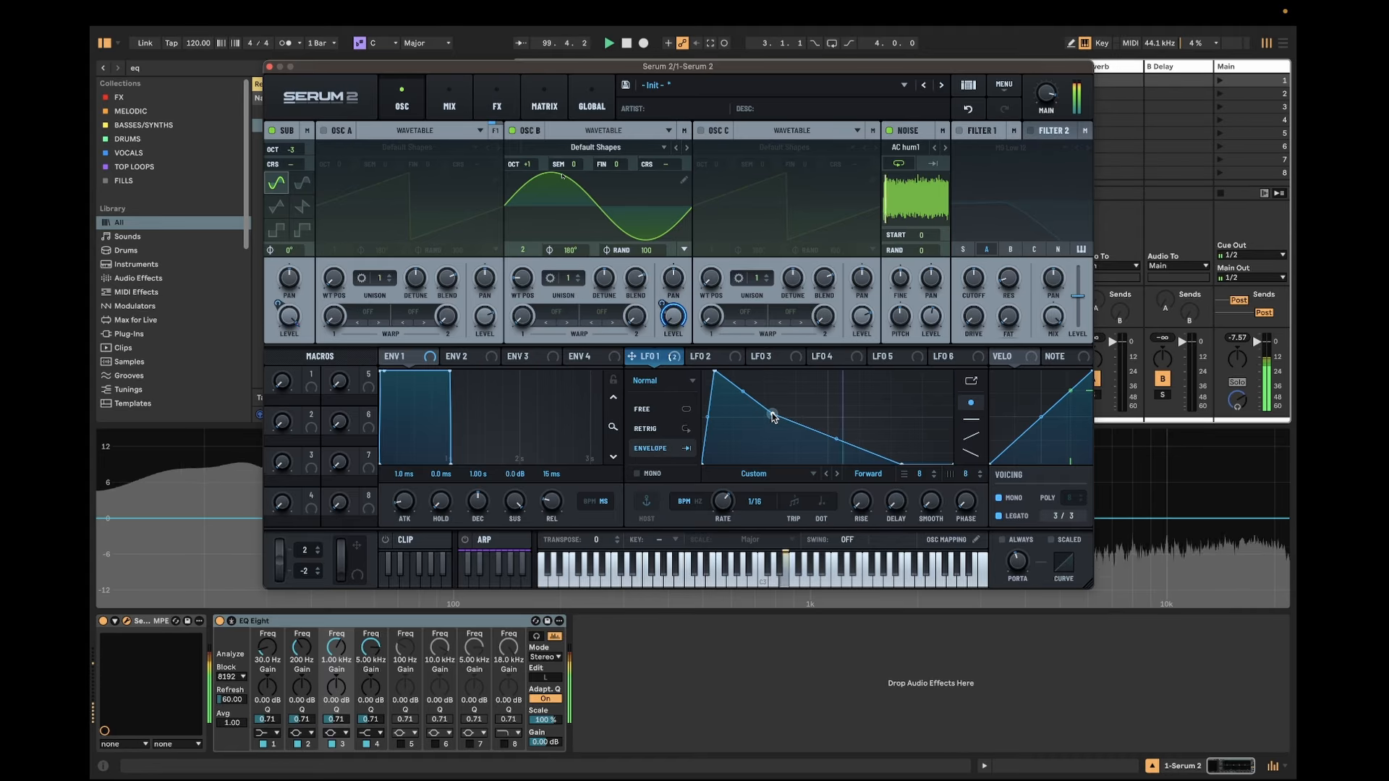
left_click_drag(942, 321, 933, 324)
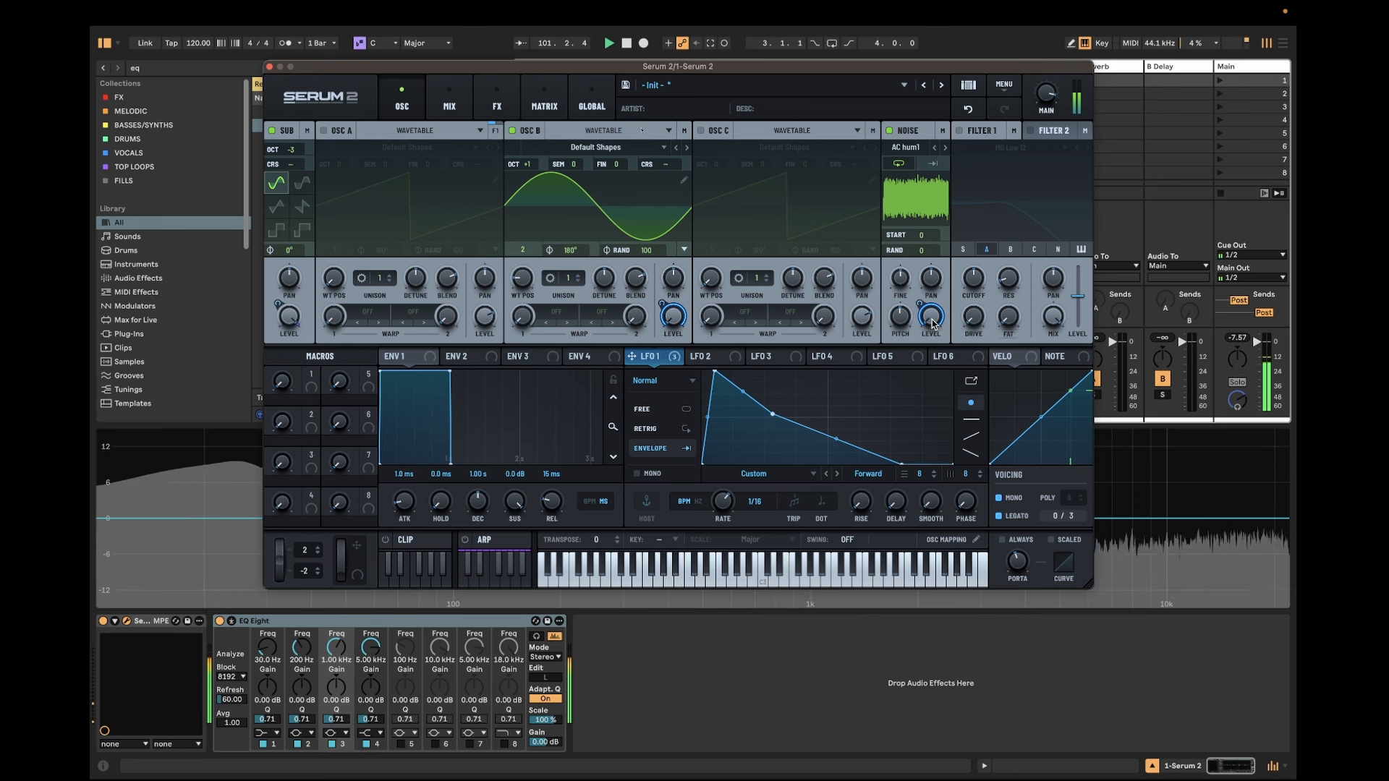
Adjust LFO 1's peak and decay midpoint to try slower and faster falls in the falling curve.
left_click_drag(772, 413, 837, 420)
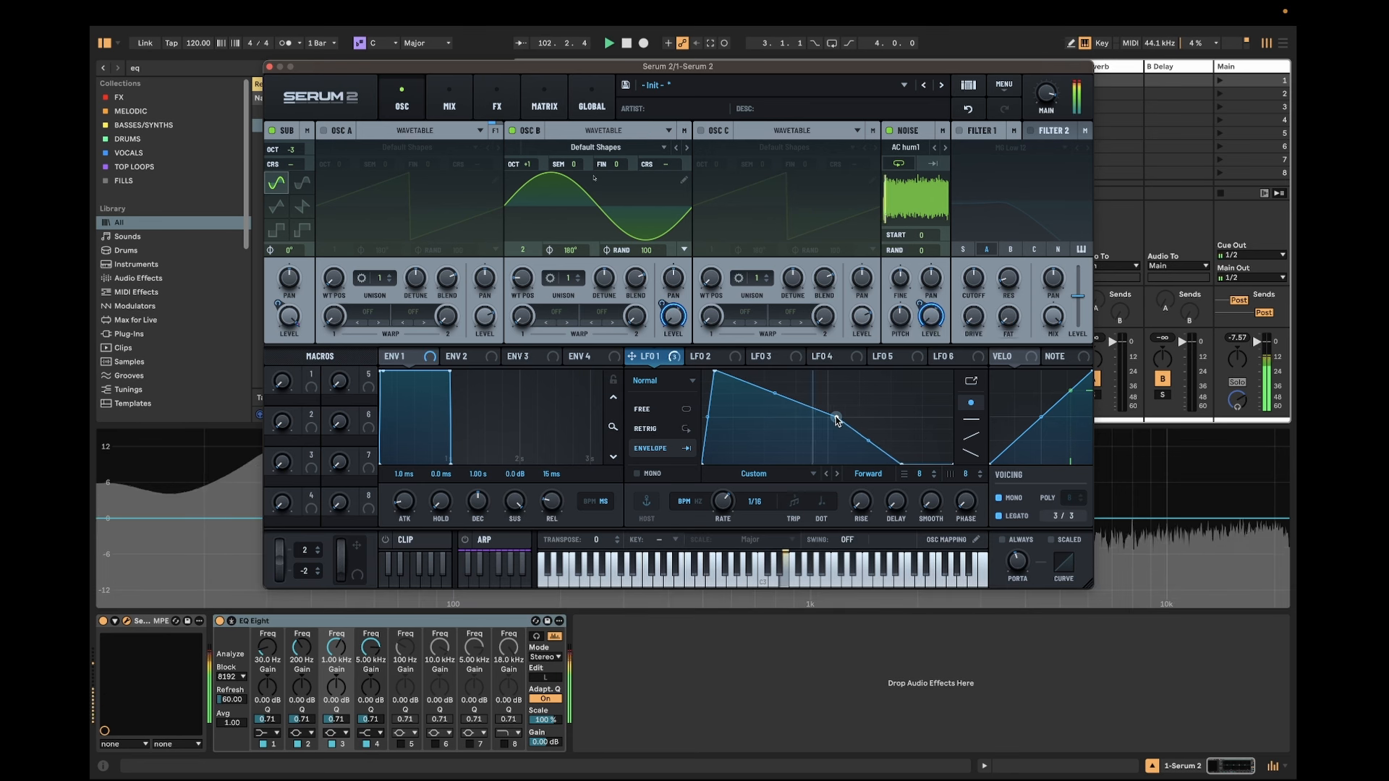
left_click_drag(720, 376, 723, 359)
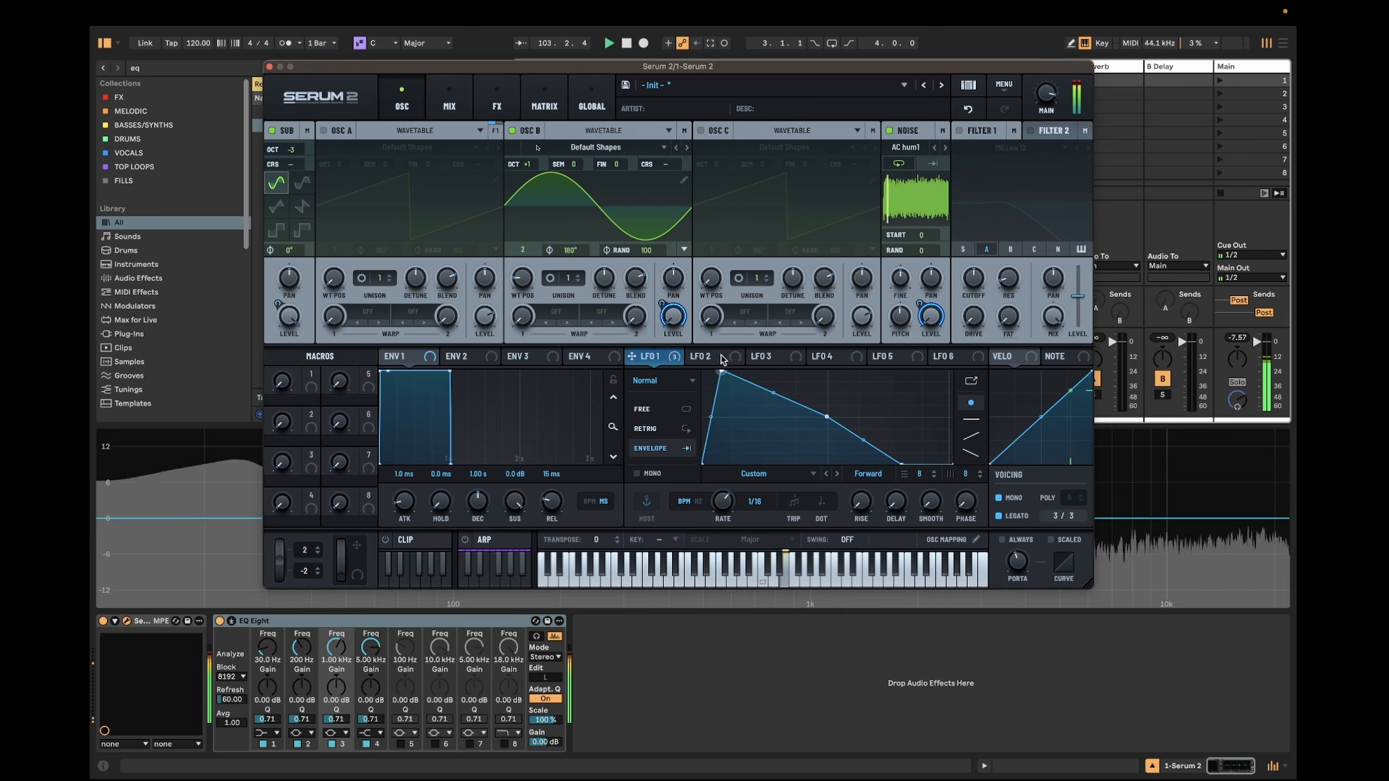
left_click_drag(823, 414, 800, 416)
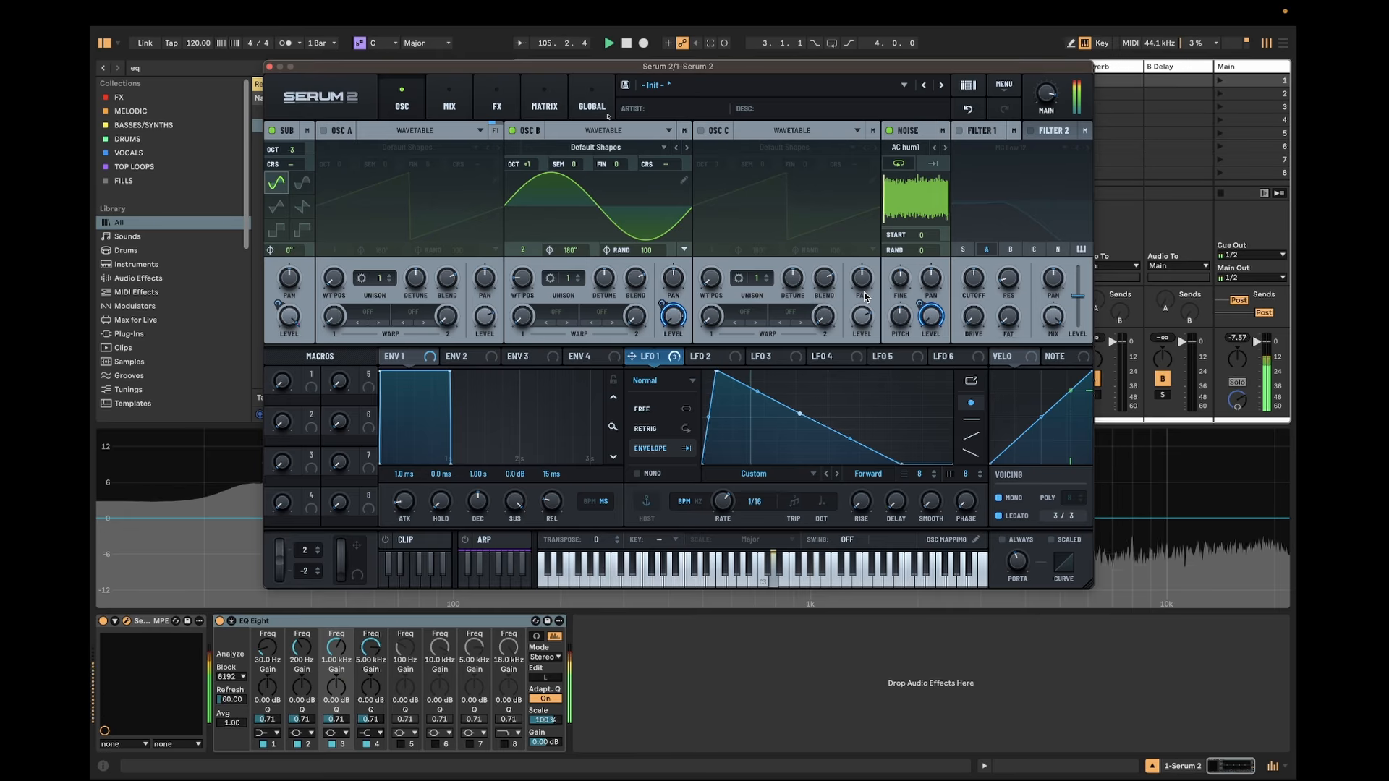
Set oscillator B to octave +1 and +7 semitones, with its random phase at 0.
left_click_drag(516, 159, 530, 226)
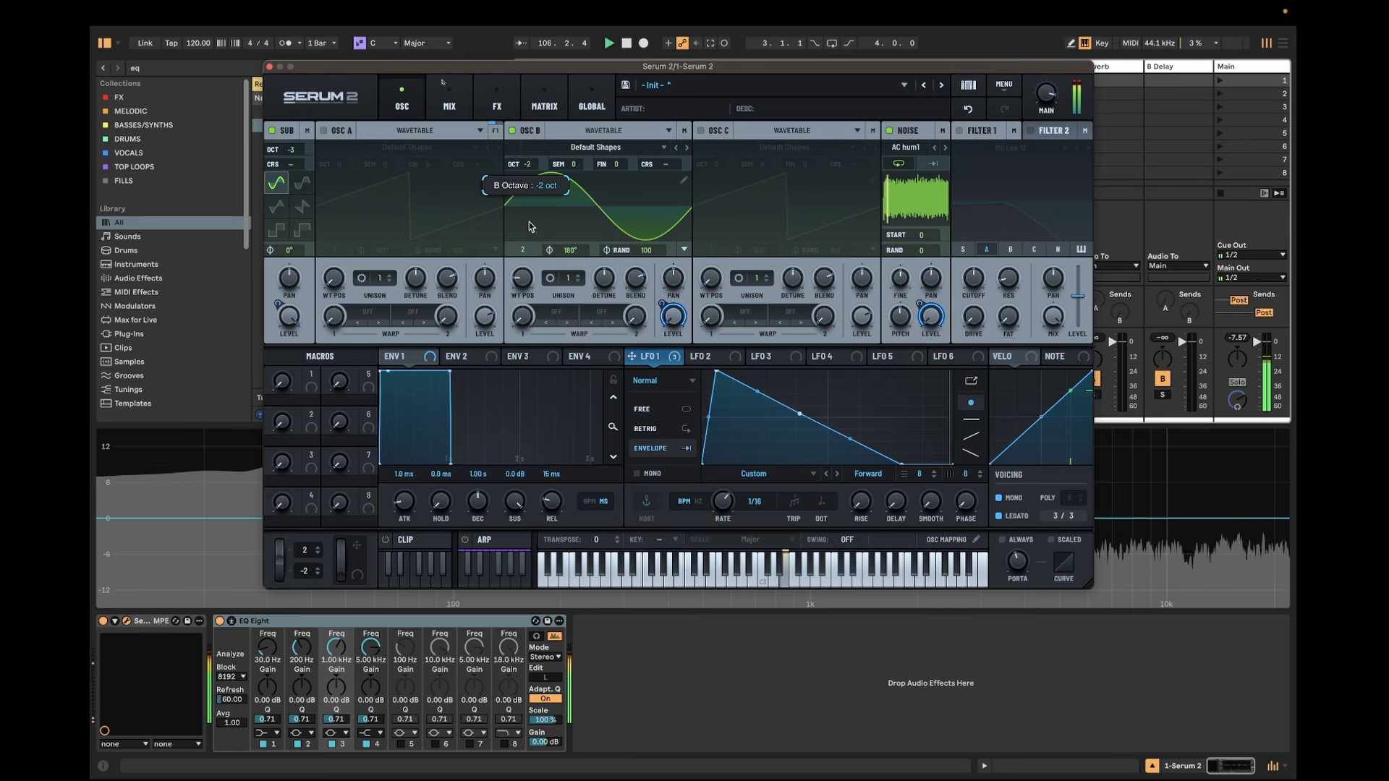
left_click_drag(573, 165, 572, 111)
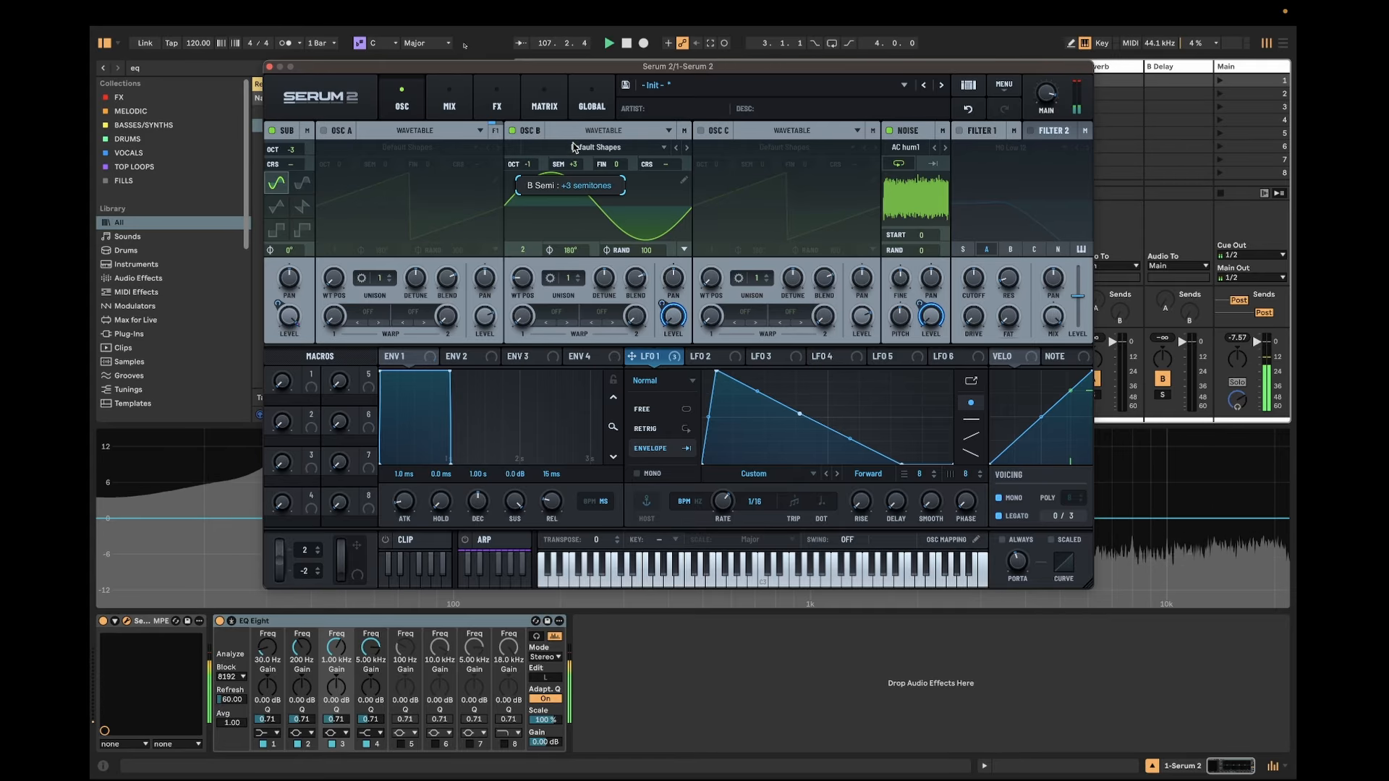
left_click_drag(644, 250, 643, 318)
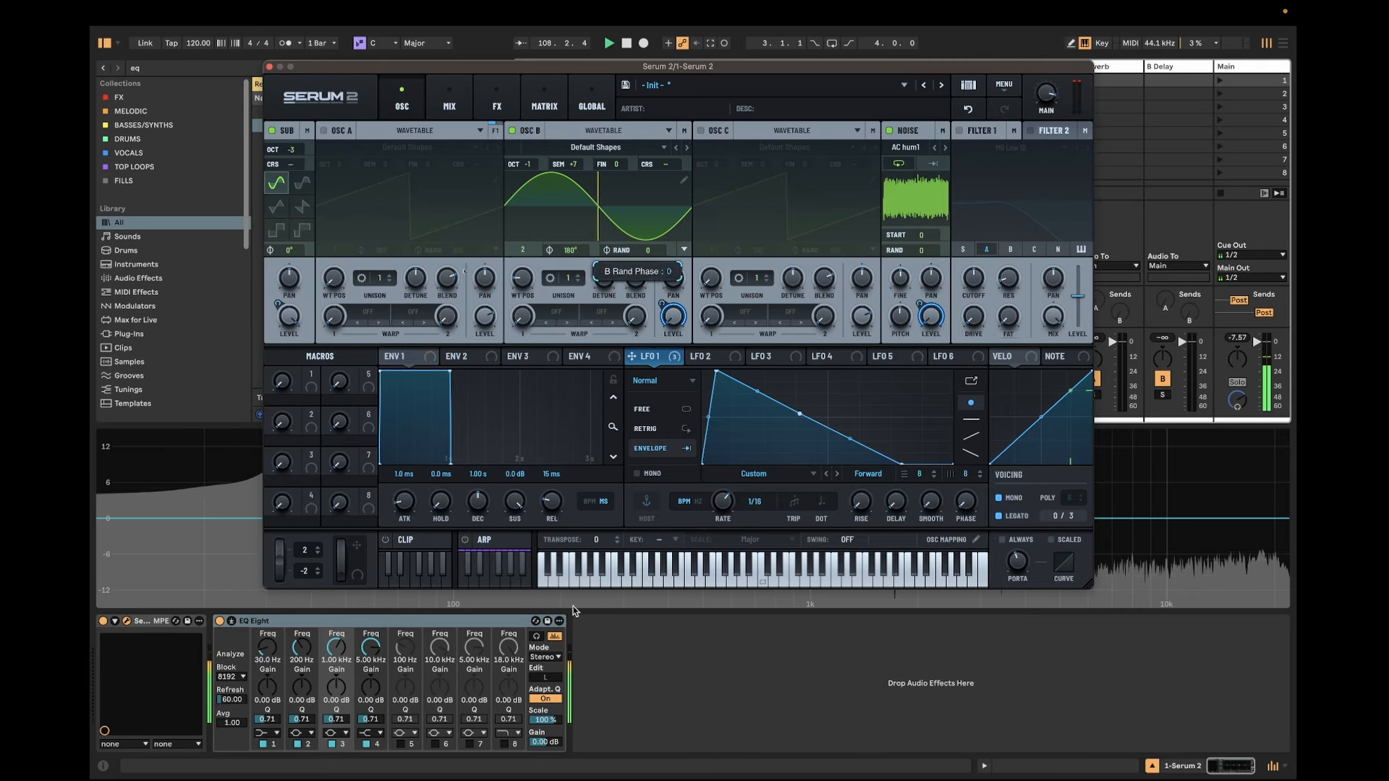
left_click_drag(532, 165, 531, 142)
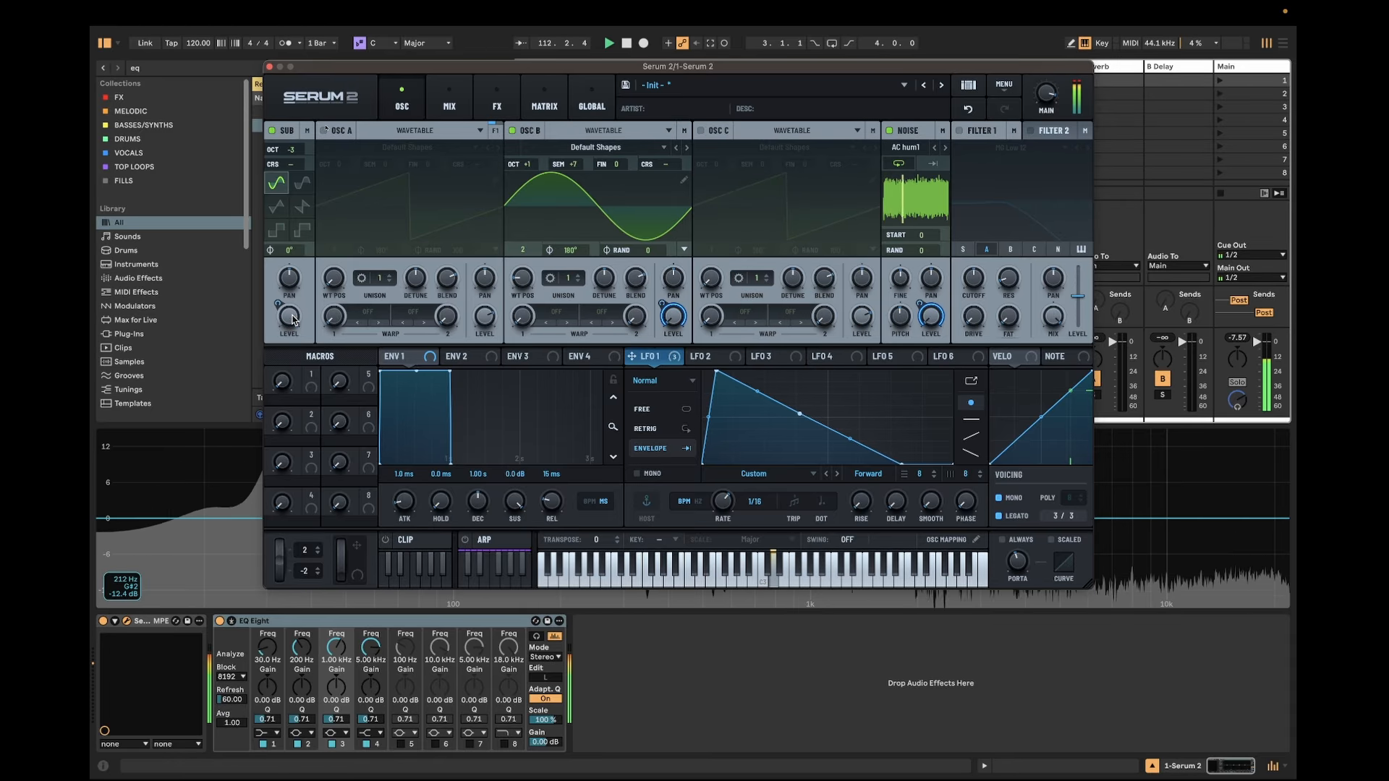
Audition the HardClip, Diode 1, Diode 2 and Sine Shaper distortion types with the drive at about 97%.
left_click(497, 101)
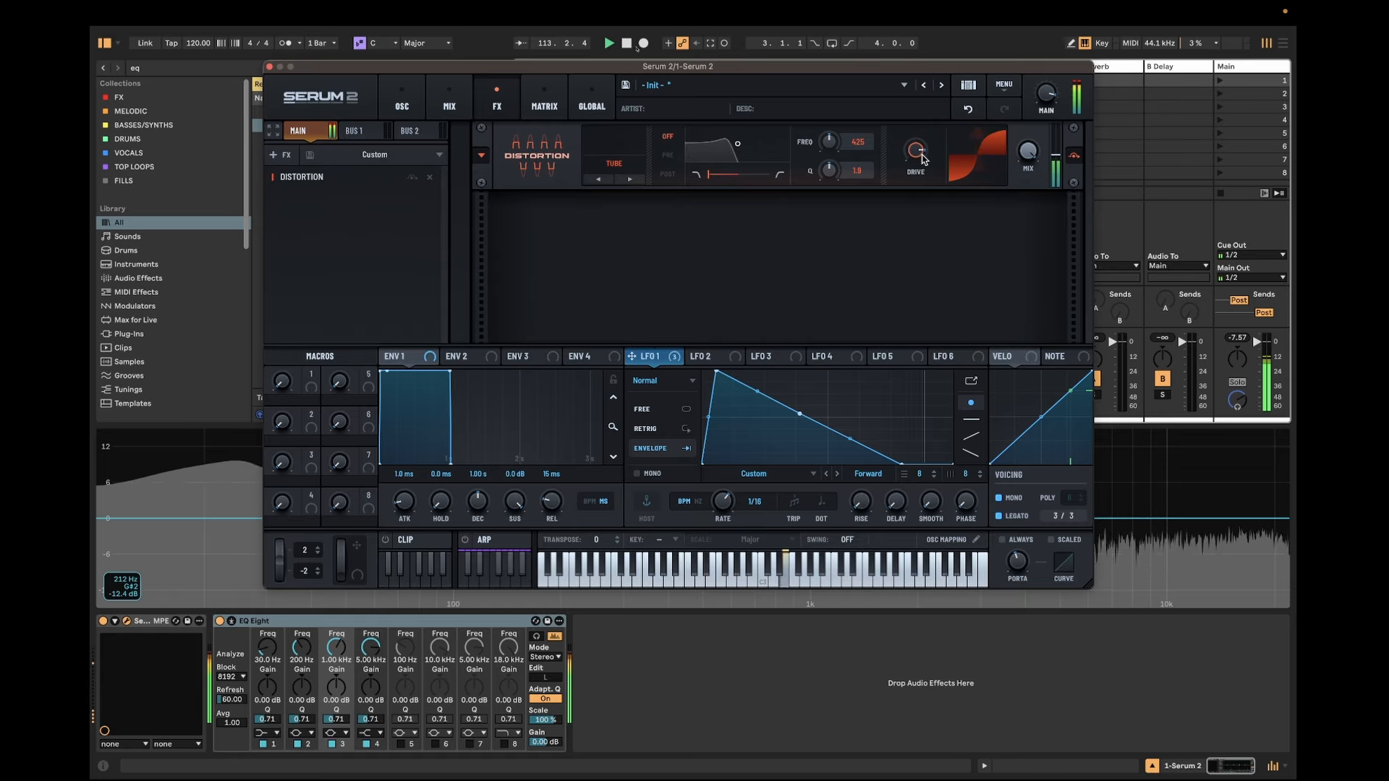
mouse_move(922, 159)
left_mouse_down()
mouse_move(926, 128)
mouse_move(918, 154)
left_mouse_up()
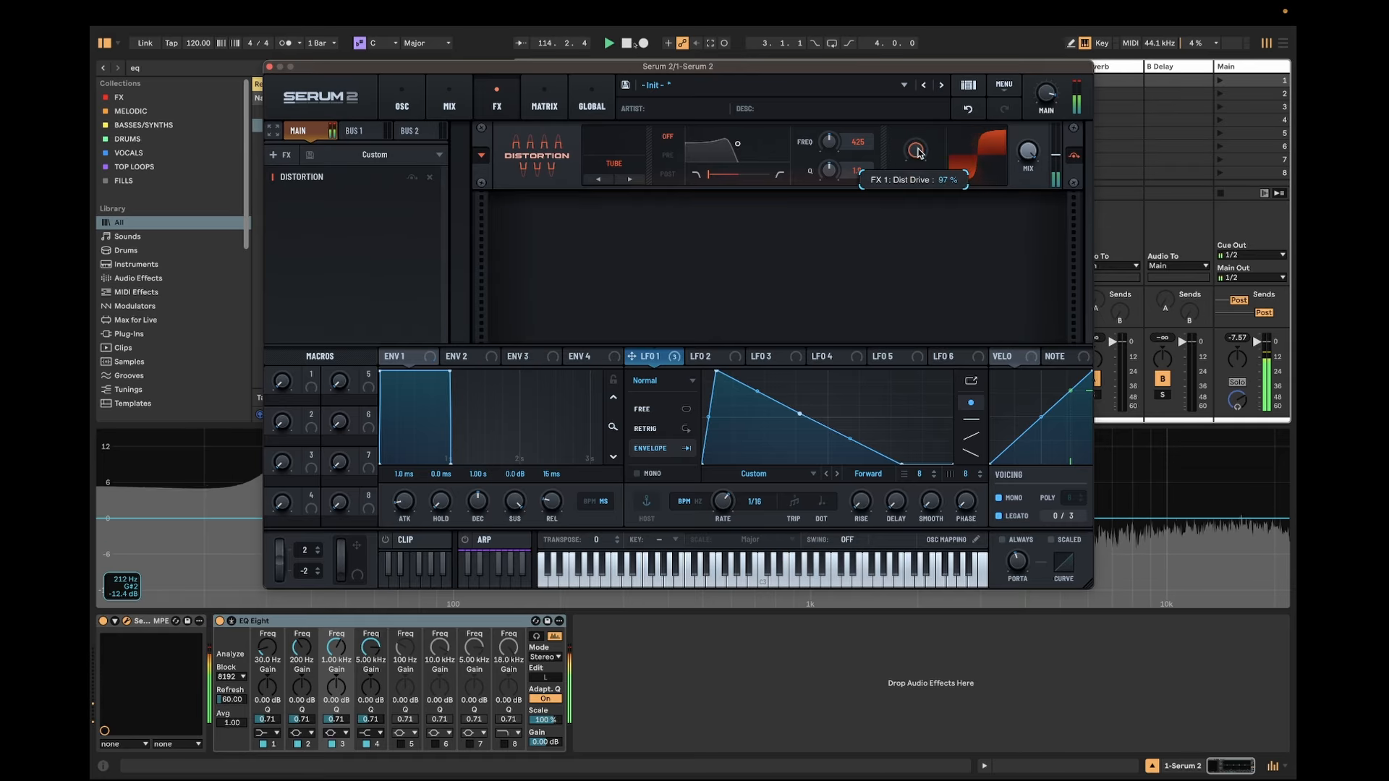
left_click(614, 164)
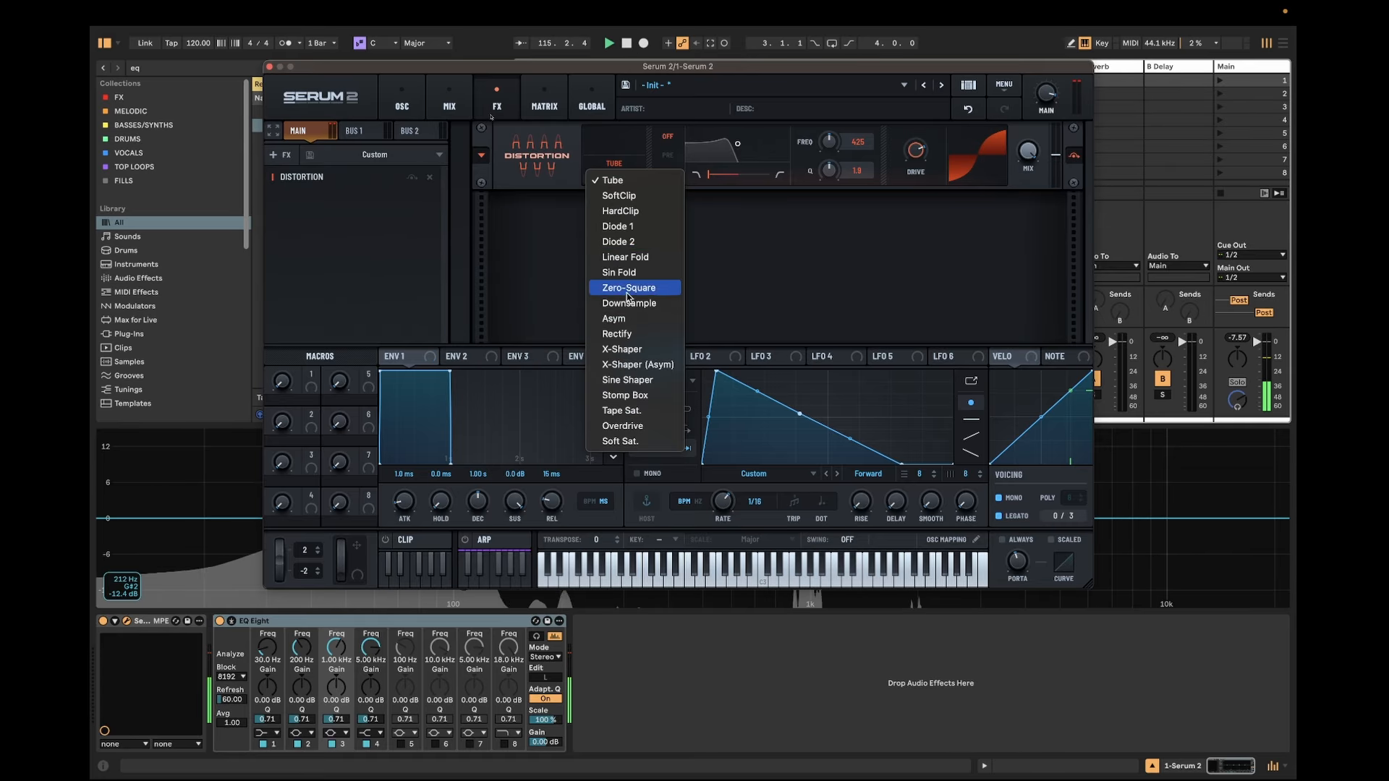
left_click(622, 211)
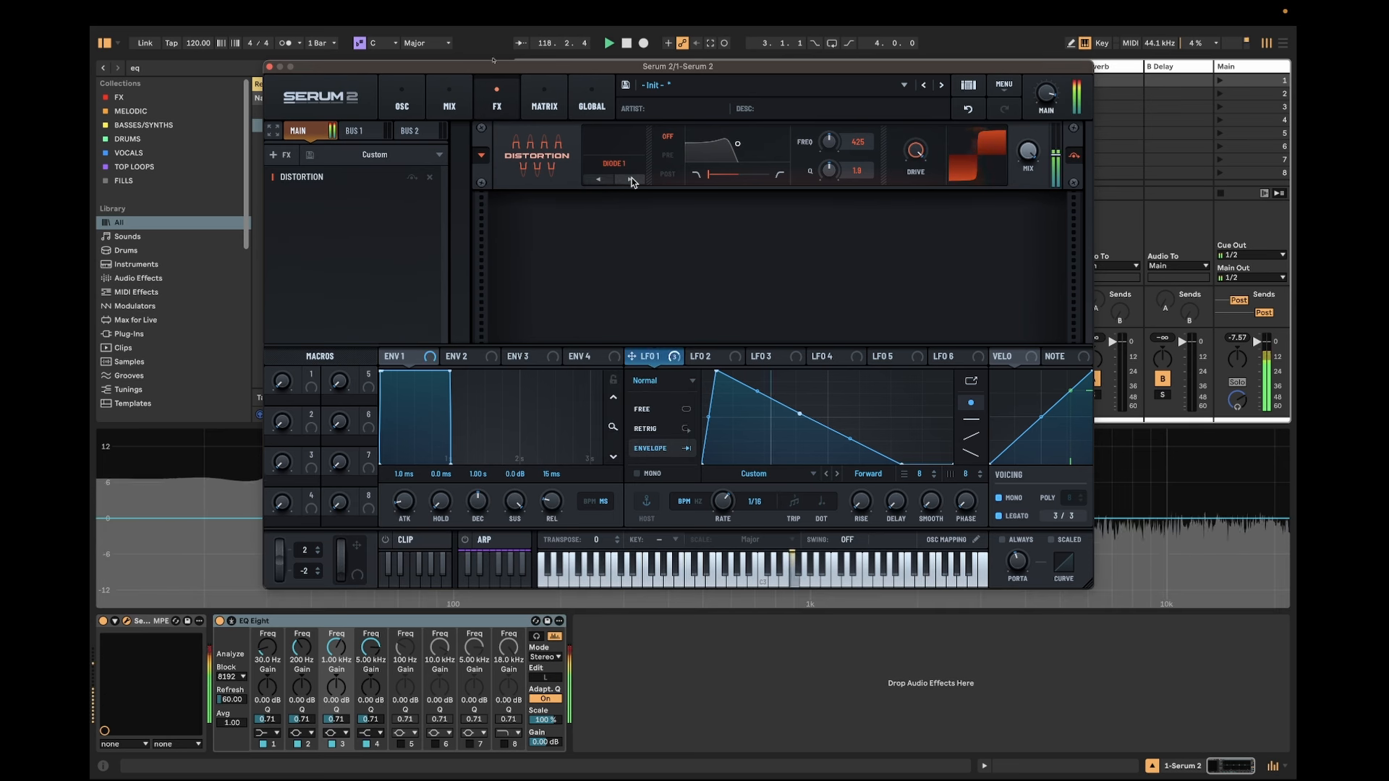
left_click(613, 163)
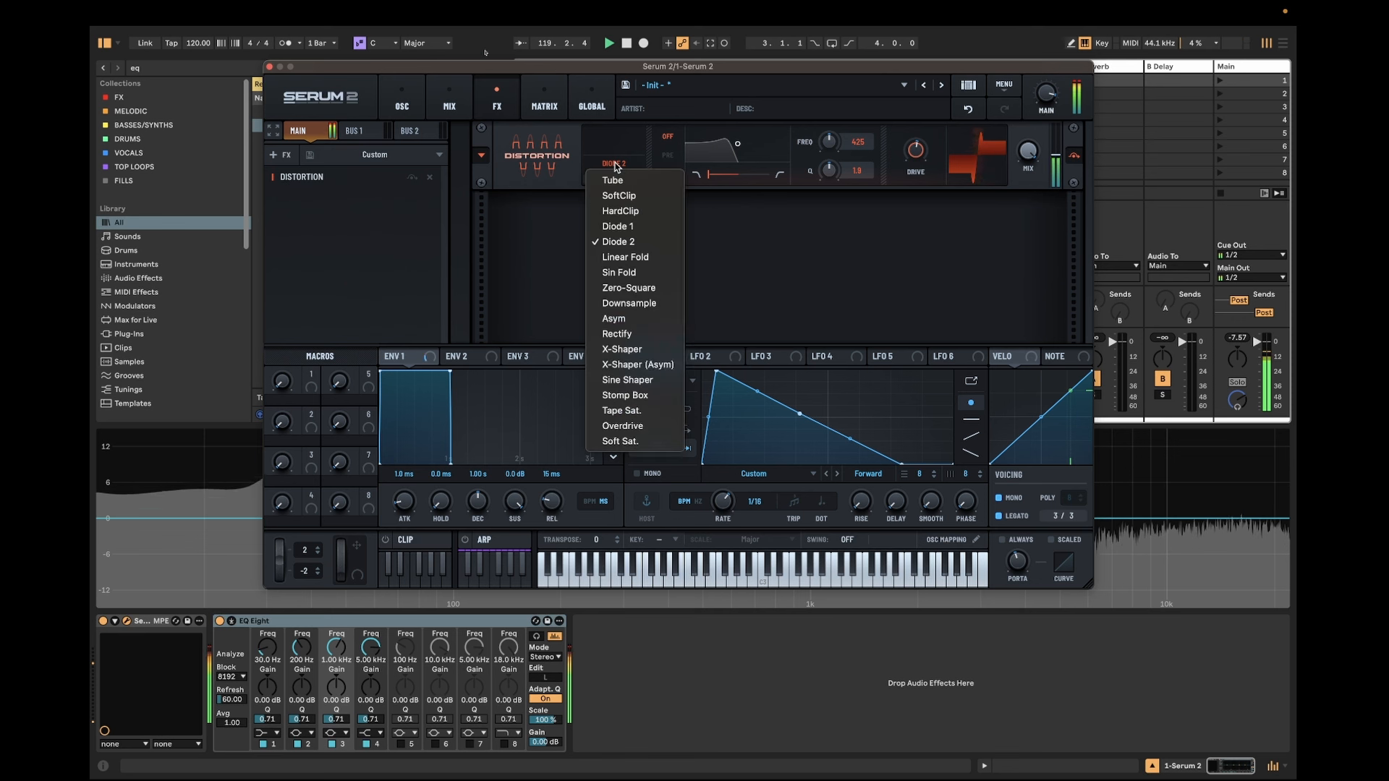
left_click(627, 380)
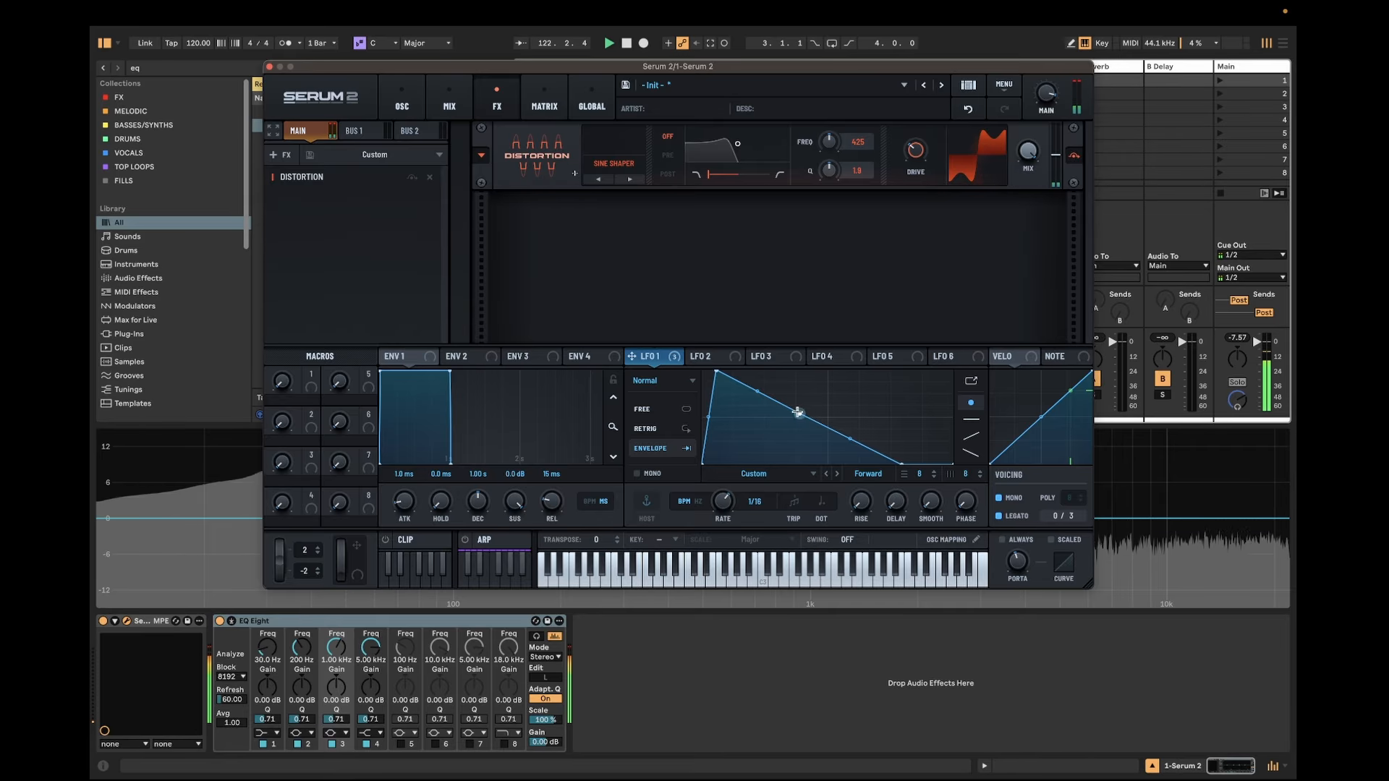
Reshape LFO 1 into a quick rise, a gently climbing plateau and a sloped fall at the end, at a 1/4 rate.
left_click_drag(797, 413, 928, 335)
left_click_drag(721, 384, 721, 410)
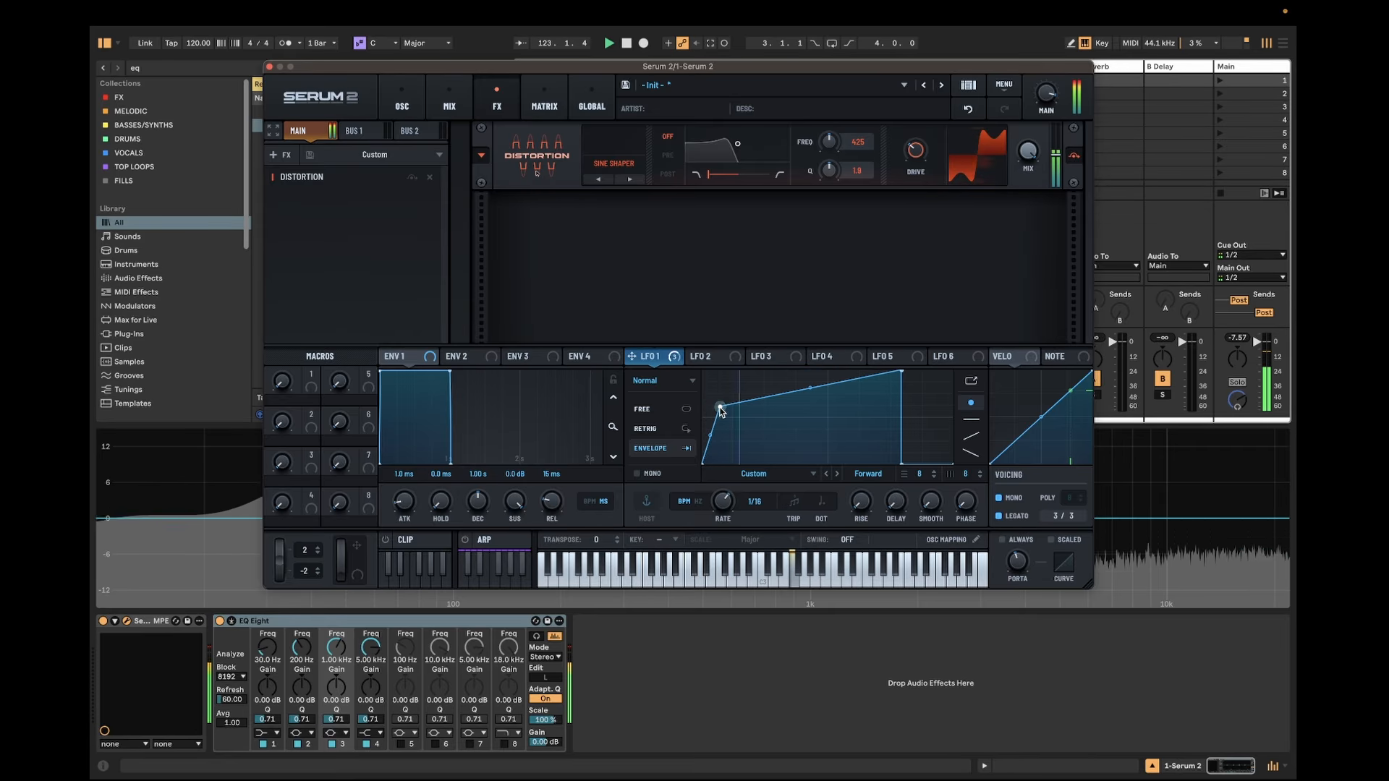
double_click(902, 462)
left_click_drag(721, 504, 721, 529)
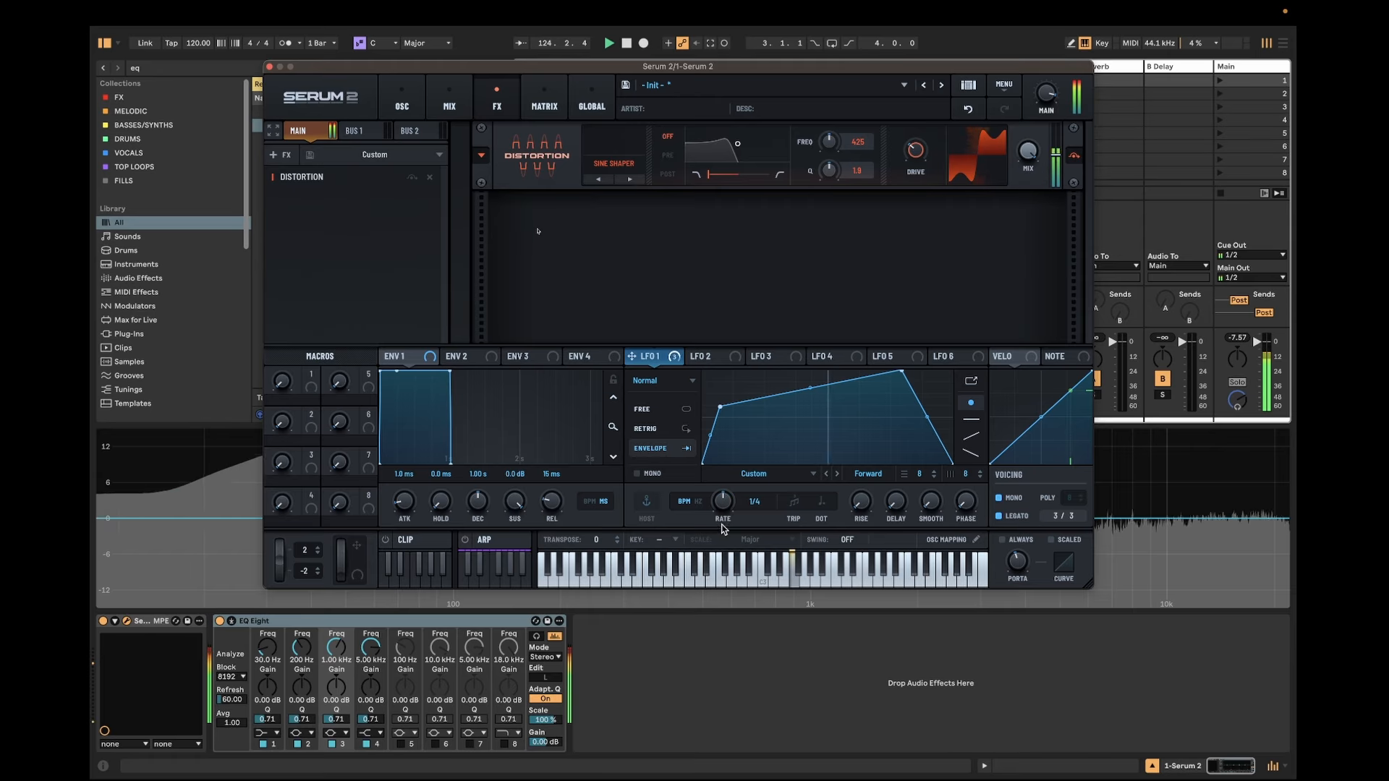
left_click_drag(901, 374, 922, 390)
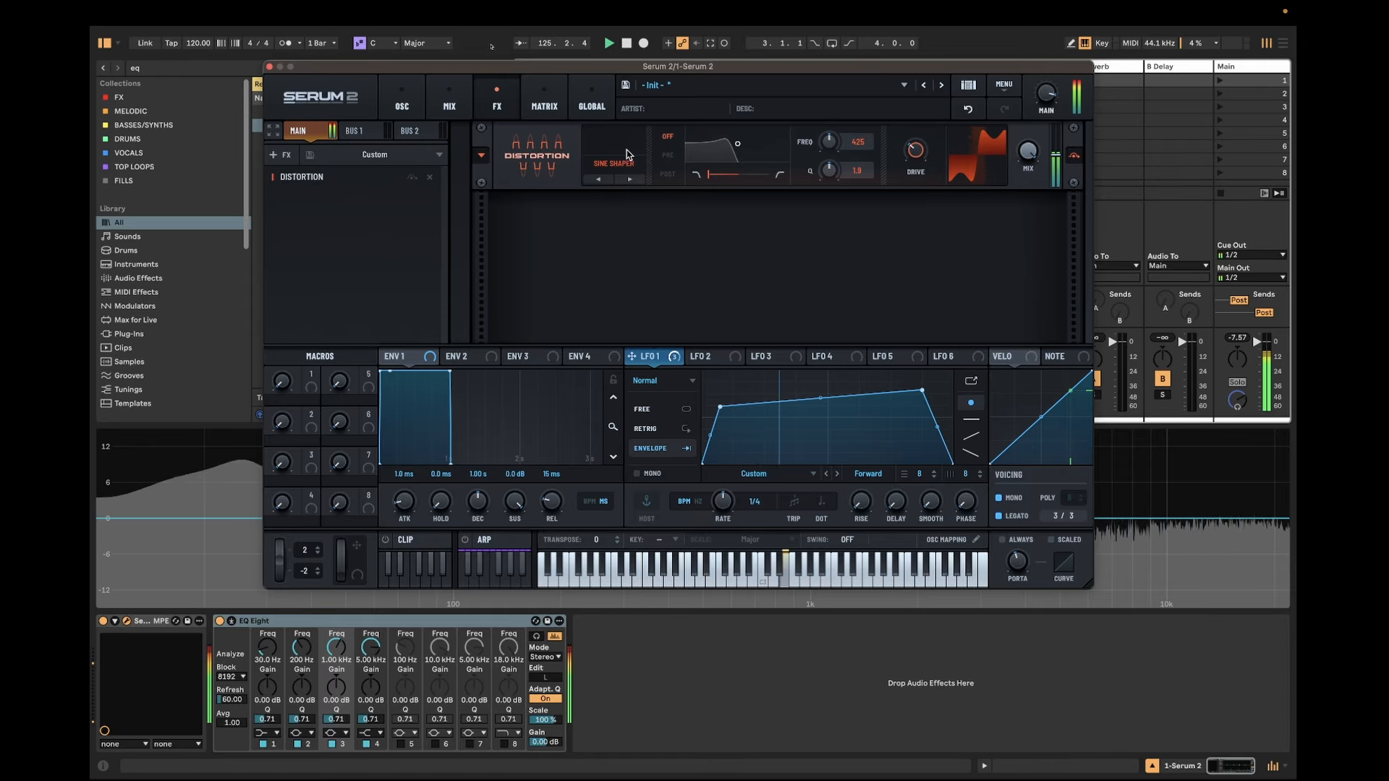
Switch the distortion type to Tape Sat. and raise LFO 1's two upper points to form a flat-topped trapezoid.
left_click(629, 179)
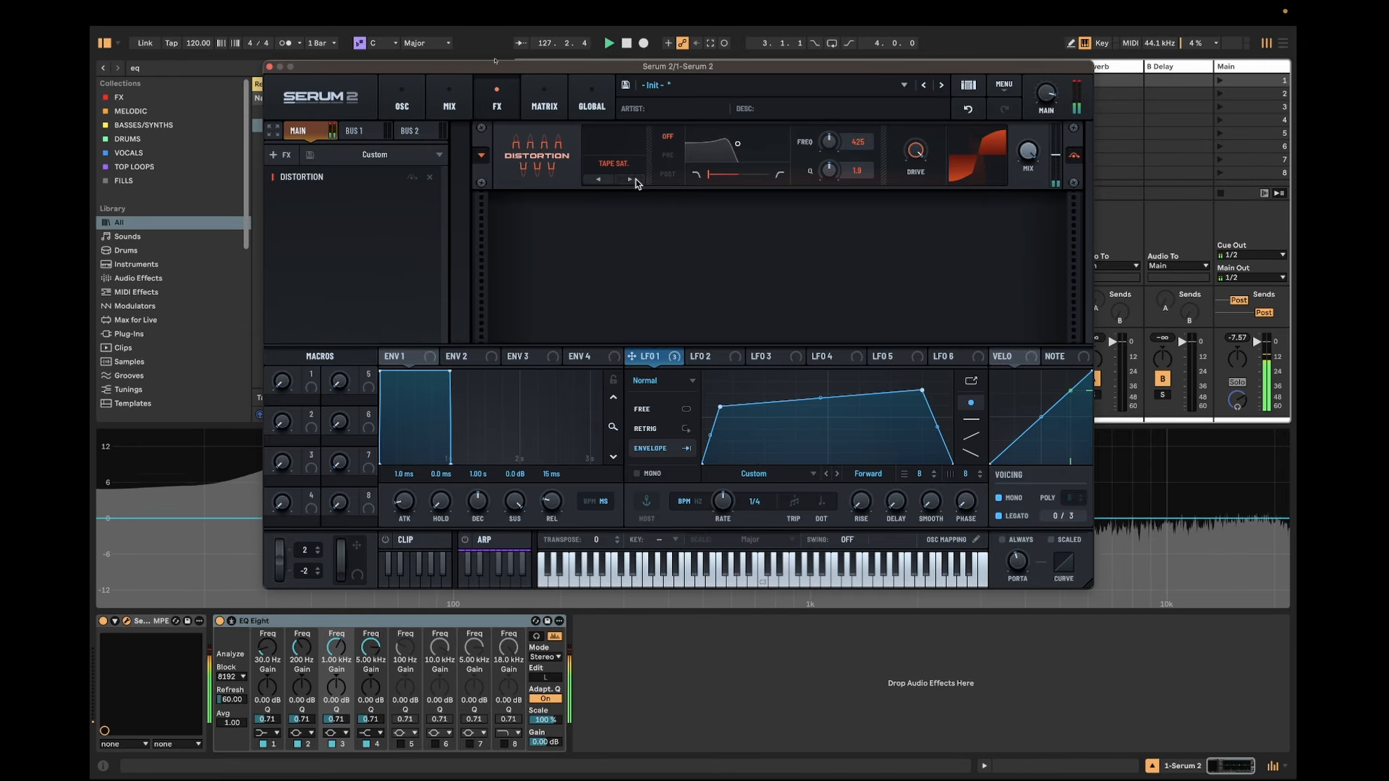
left_click_drag(720, 403, 742, 371)
left_click_drag(922, 390, 916, 341)
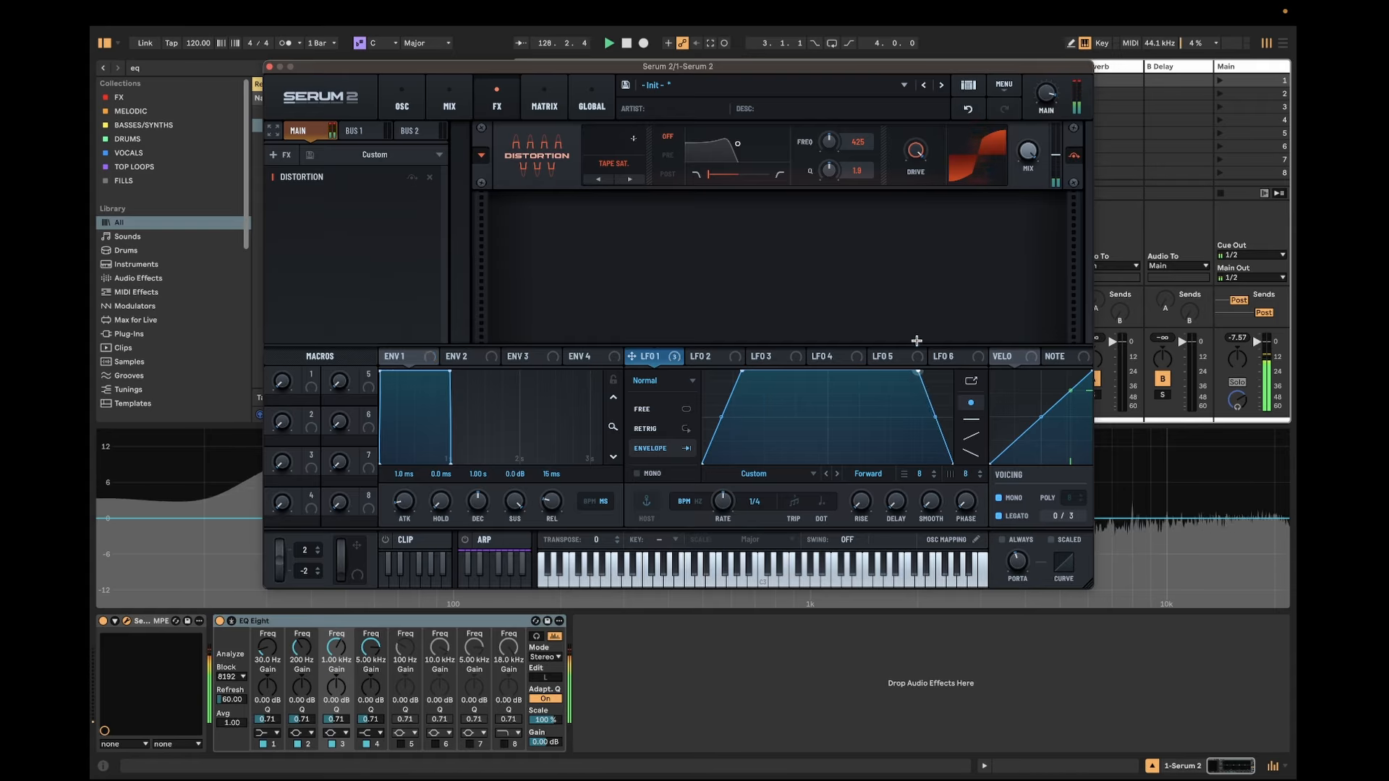
Set oscillator B's octave to 0 and reduce LFO 1's modulation of oscillator B's level and the noise level, the noise to 56%.
left_click(418, 96)
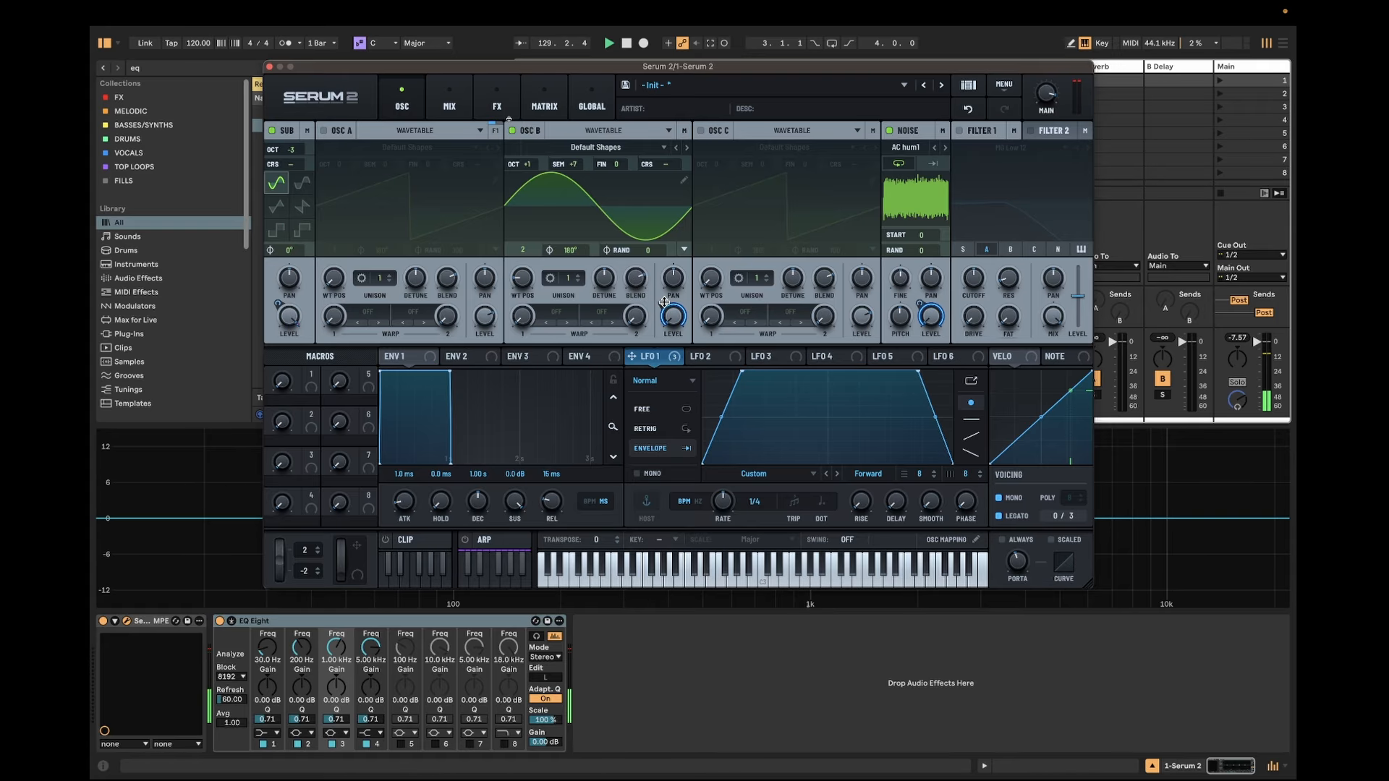
mouse_move(661, 305)
left_mouse_down()
mouse_move(656, 347)
mouse_move(657, 326)
left_mouse_up()
left_click_drag(527, 162, 526, 170)
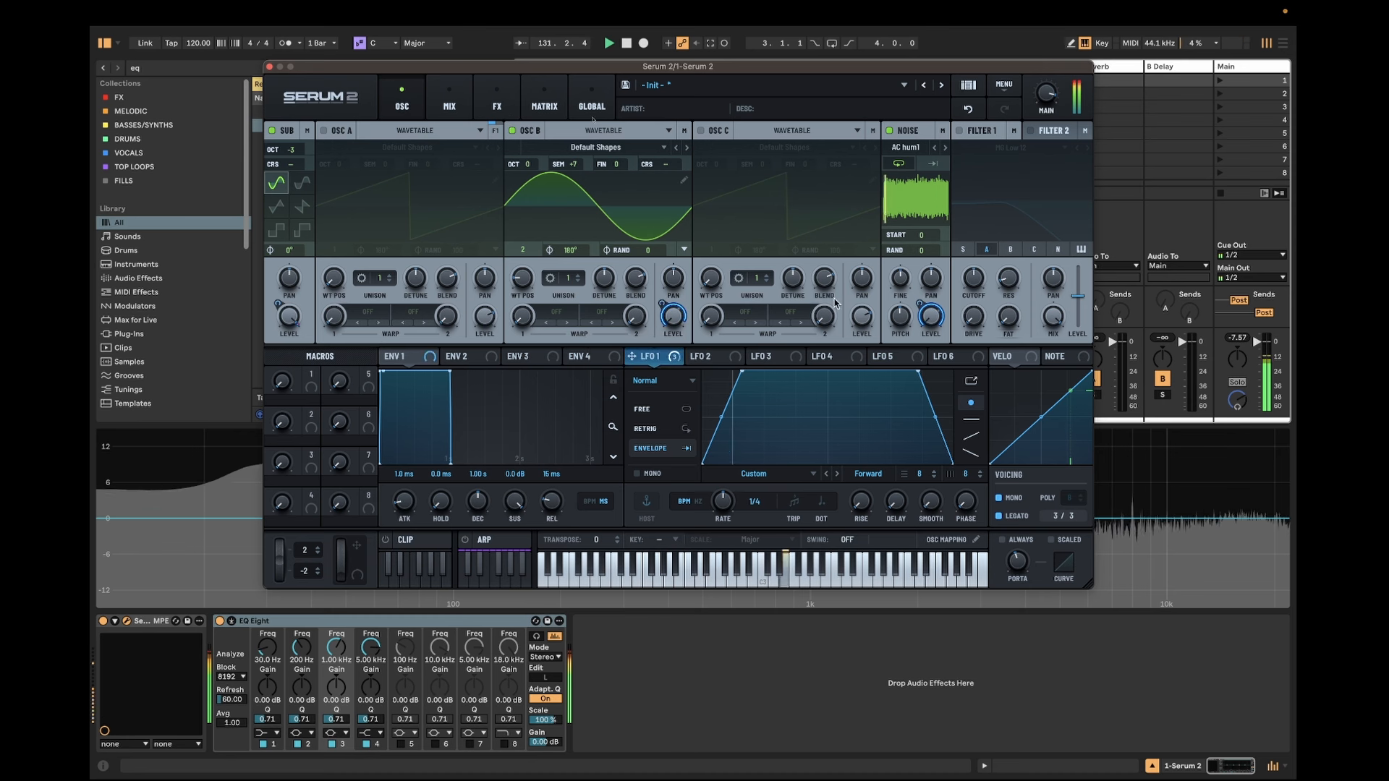
left_click_drag(923, 304, 919, 341)
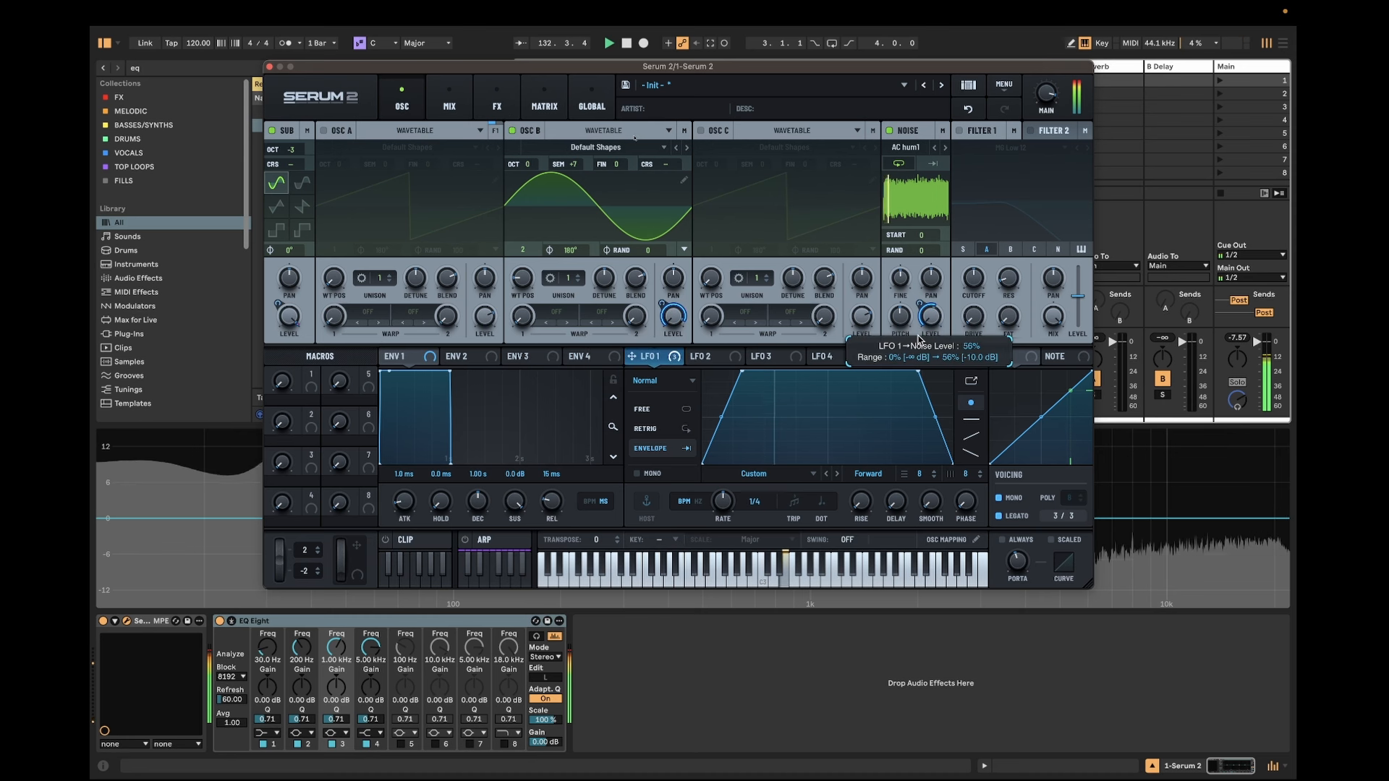
Try the Overdrive distortion type with its stack set to 5.
left_click(456, 97)
left_click(497, 98)
left_click(544, 97)
left_click(497, 98)
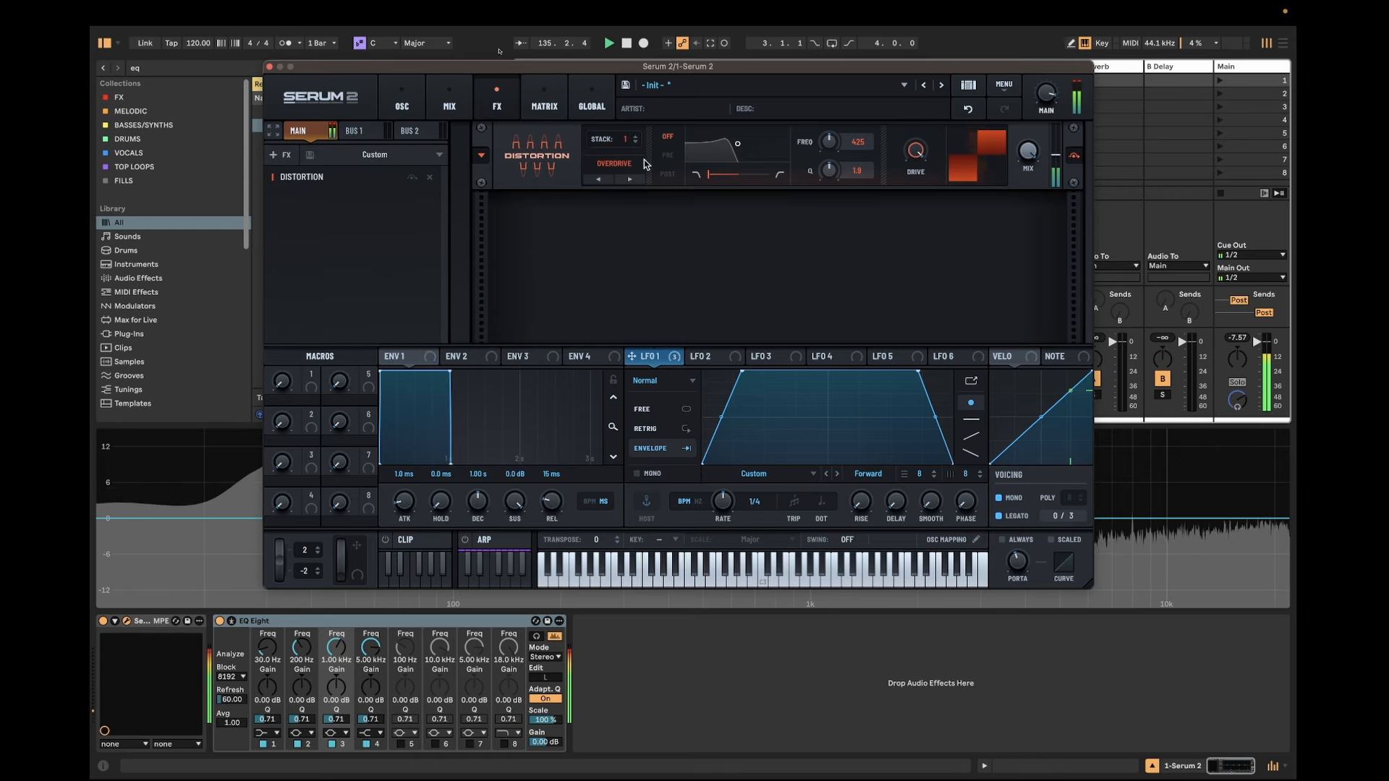
left_click_drag(627, 144, 617, 78)
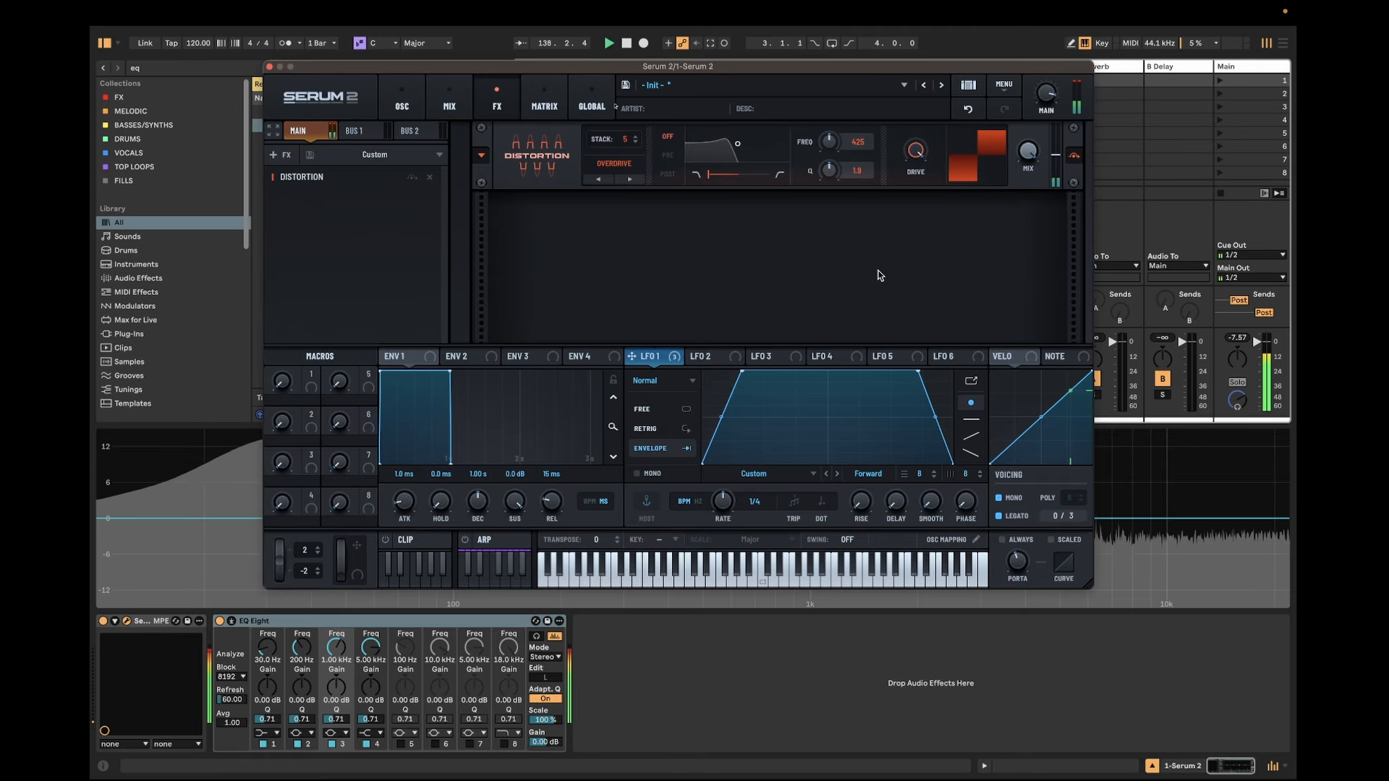
Set the distortion to Tube with about 95% drive, and reduce LFO 1's modulation of oscillator B's level.
left_click(613, 163)
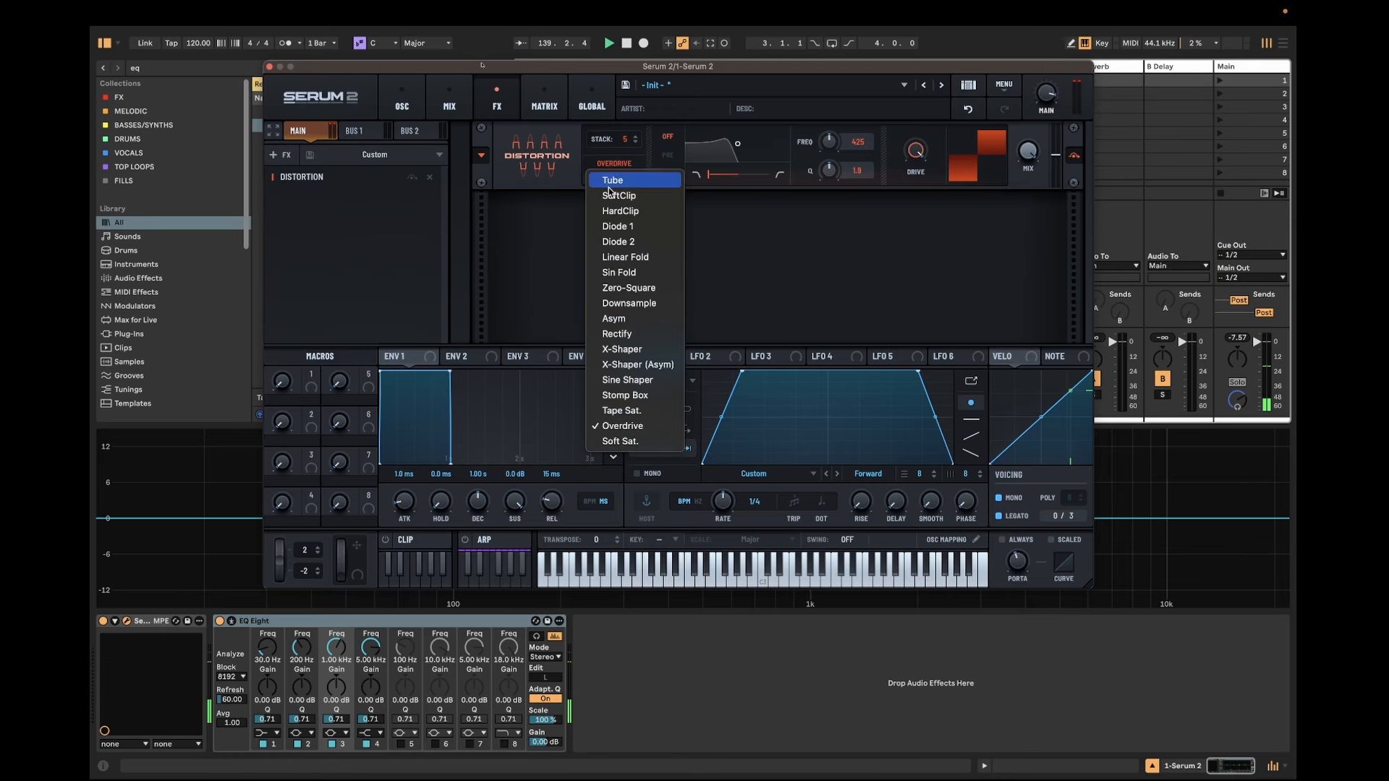
left_click(617, 178)
double_click(912, 153)
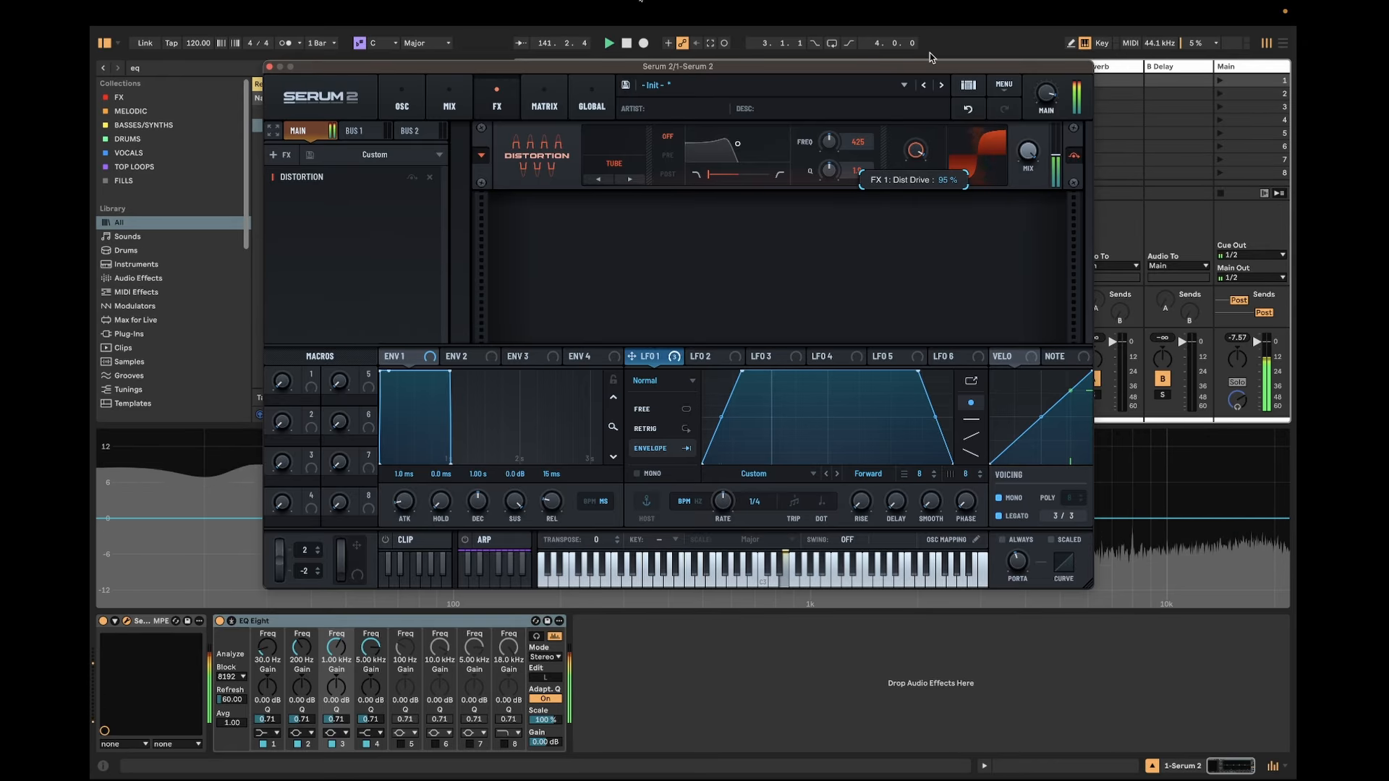
left_click(402, 99)
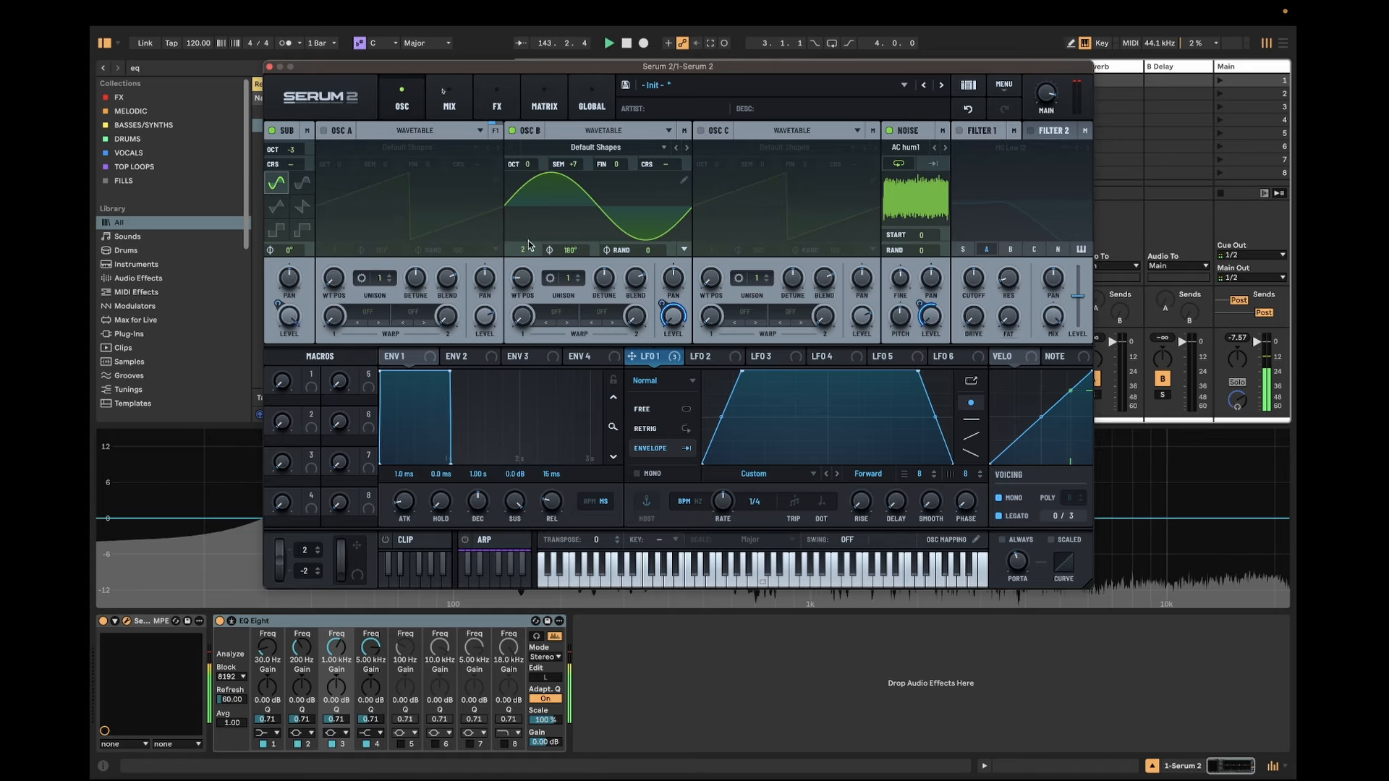
left_click_drag(661, 304, 662, 339)
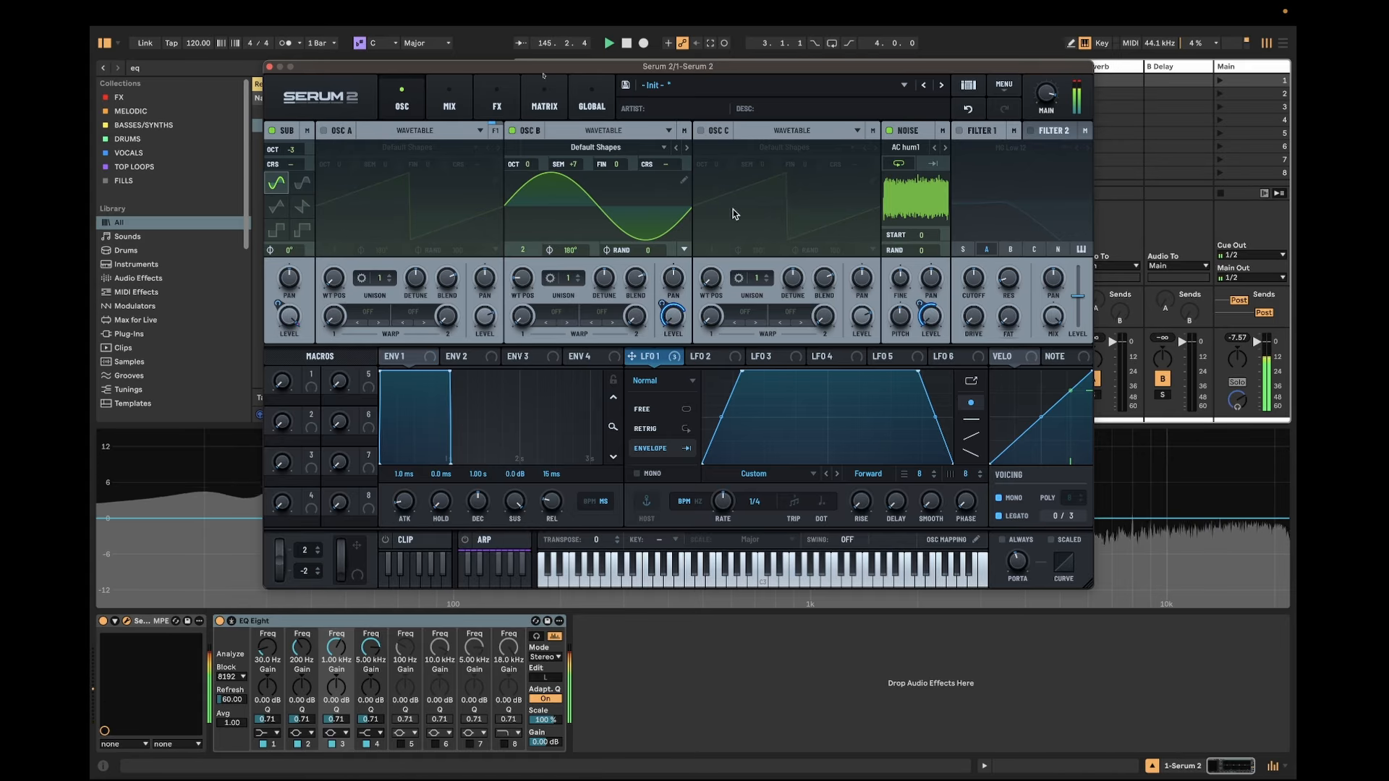
Add a compressor in Multiband mode after the distortion, and add a Plate reverb between the two effects.
left_click(497, 99)
left_click(614, 249)
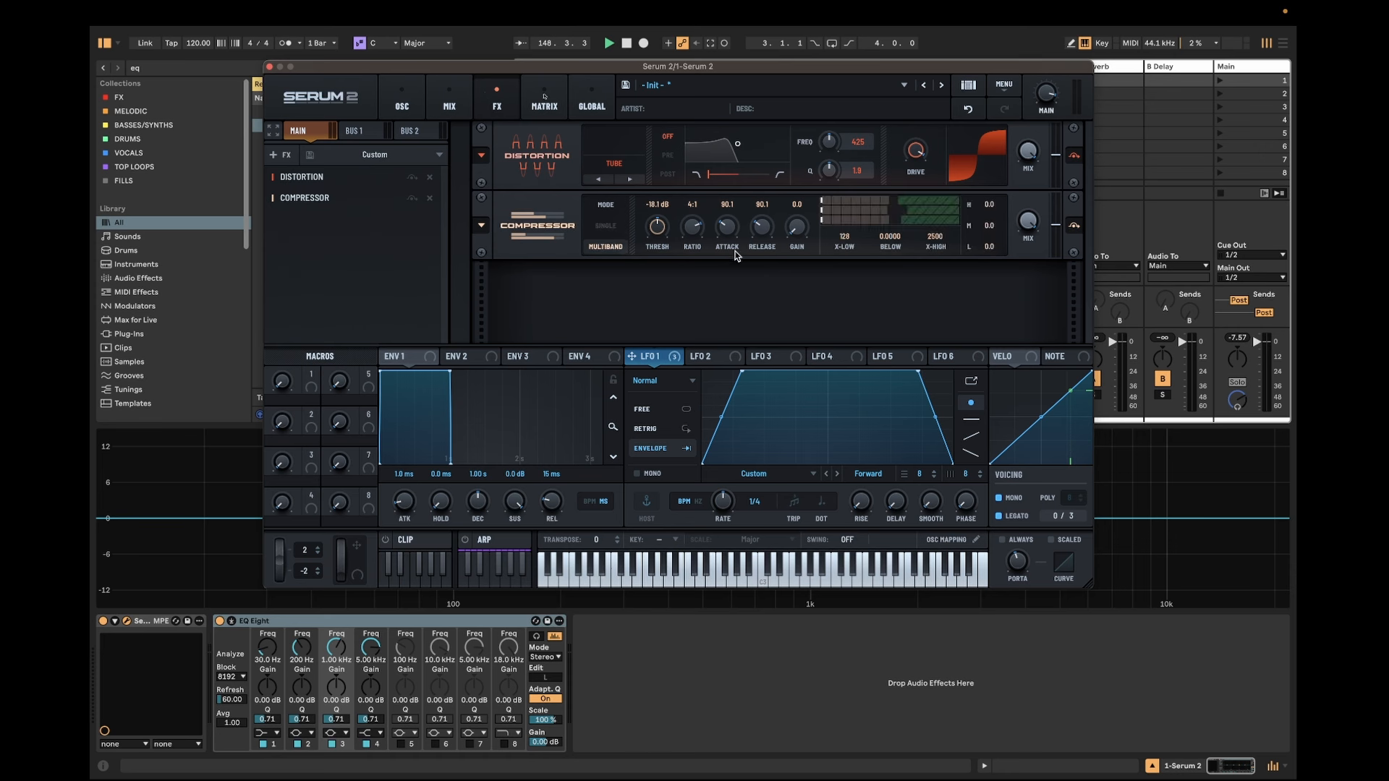
left_click(278, 154)
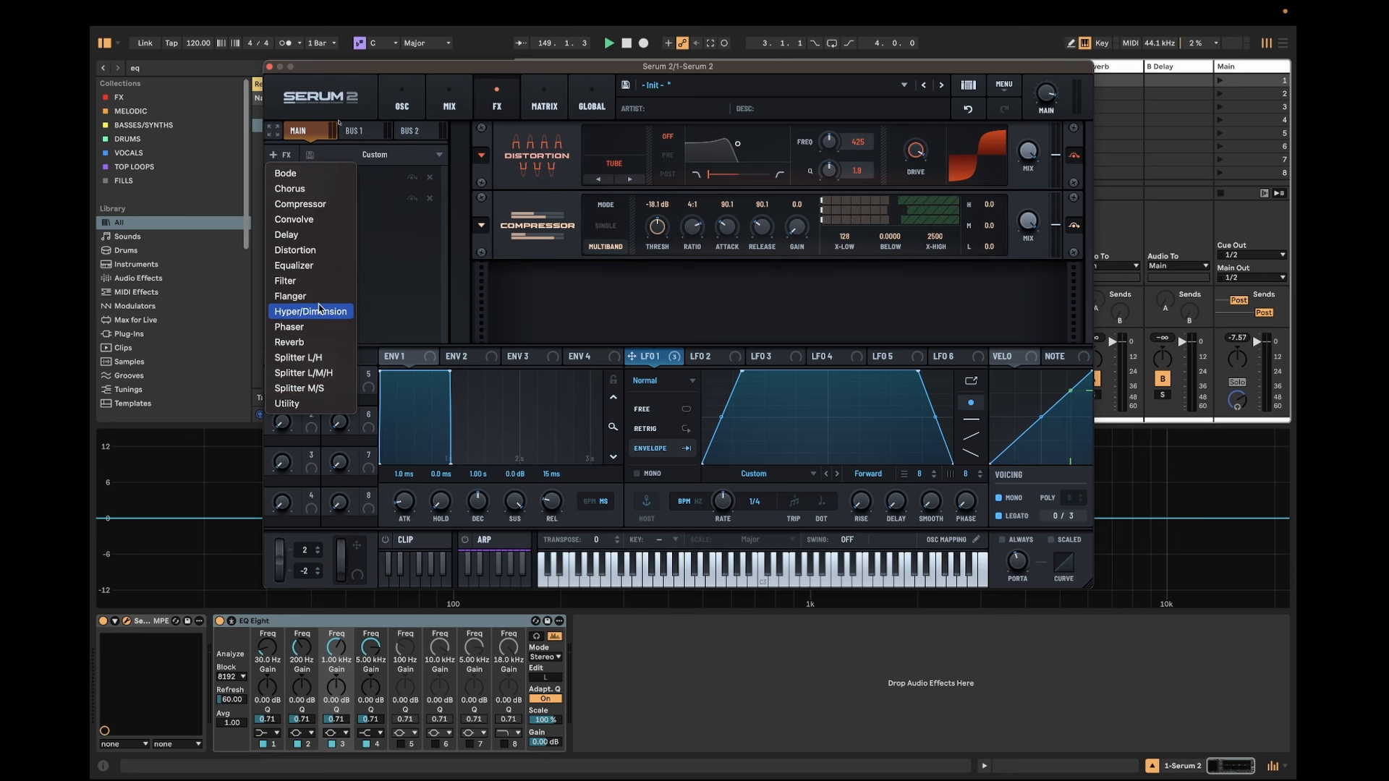
left_click(303, 341)
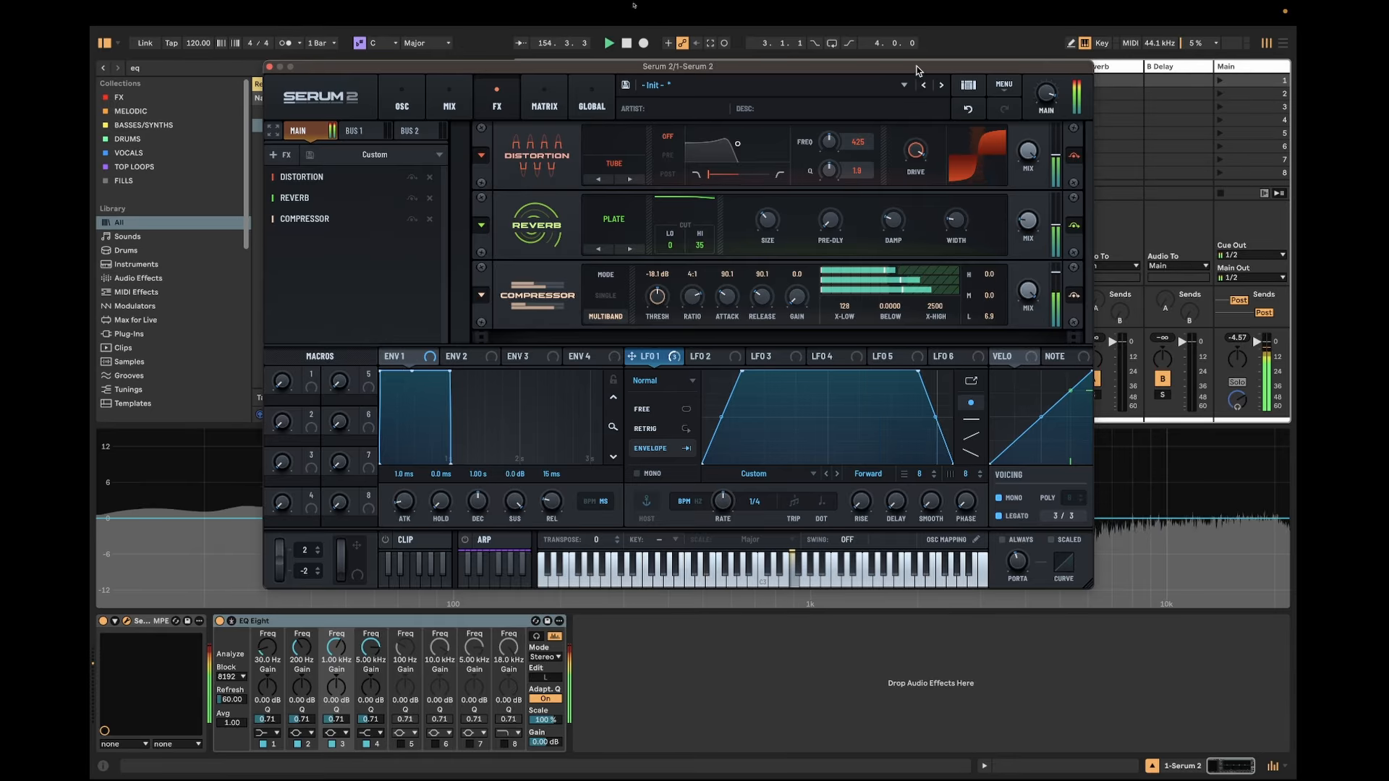
Move the synth window clear of the low end of the spectrum and set the compressor's mid-band gain to 1.8.
left_click_drag(914, 63, 1169, 31)
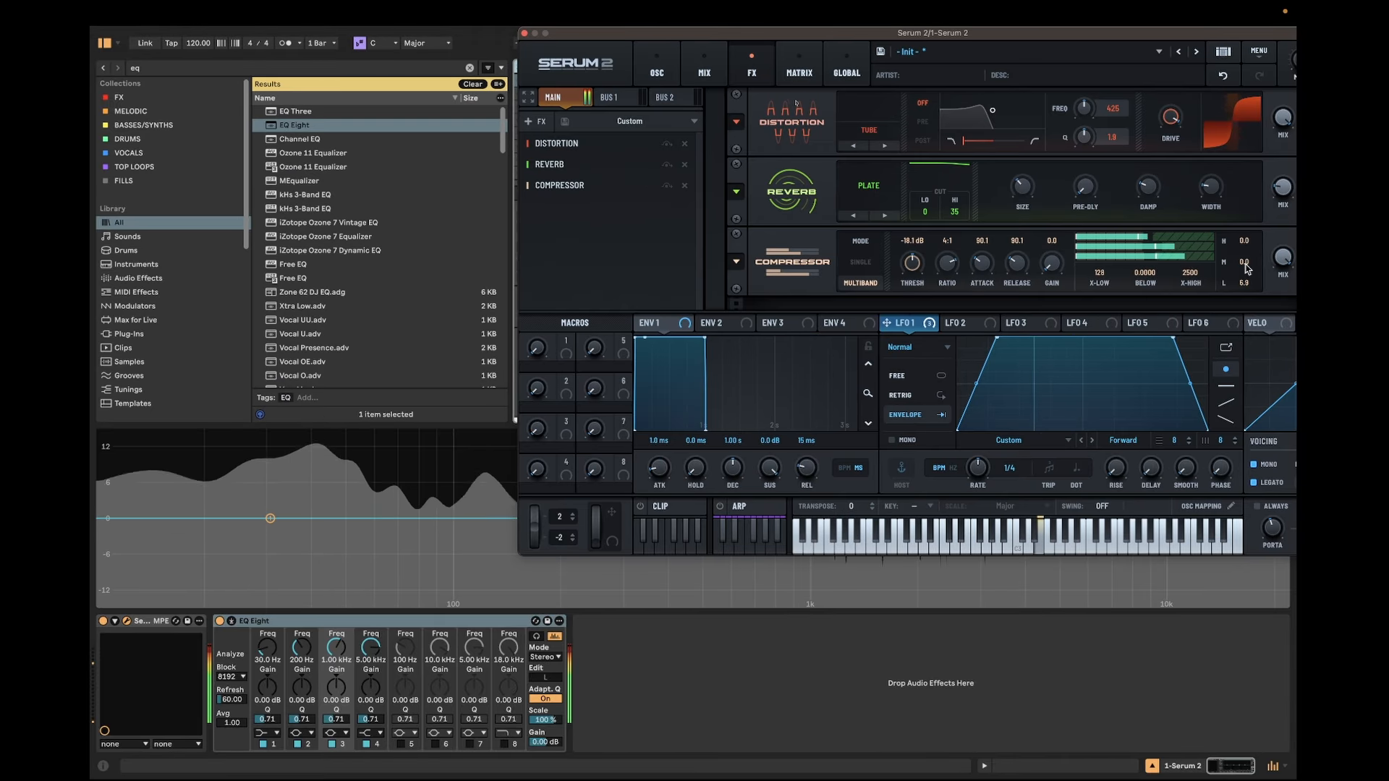
left_click_drag(1247, 264, 1250, 246)
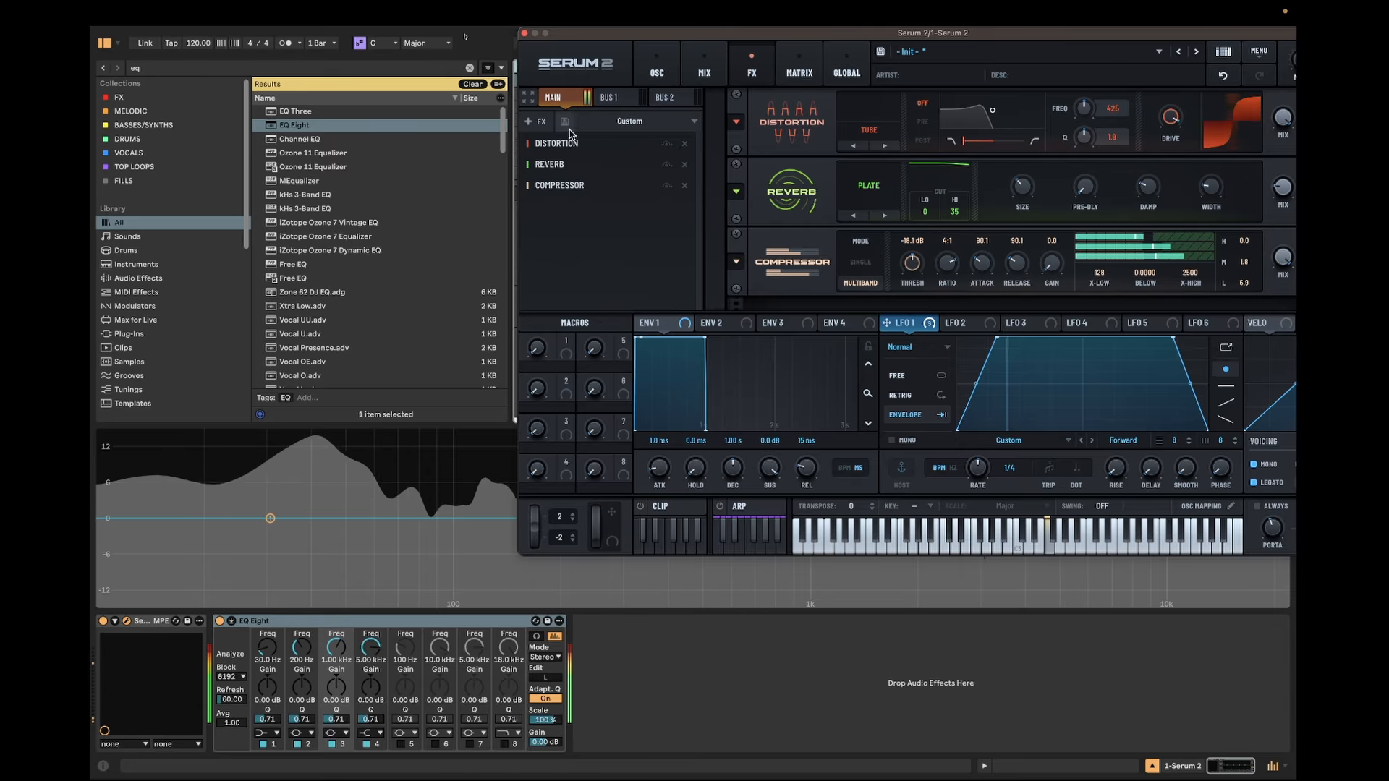
Reshape LFO 1 into a quick rise with a full-height plateau held to the end, at a 1/2 rate.
left_click(656, 71)
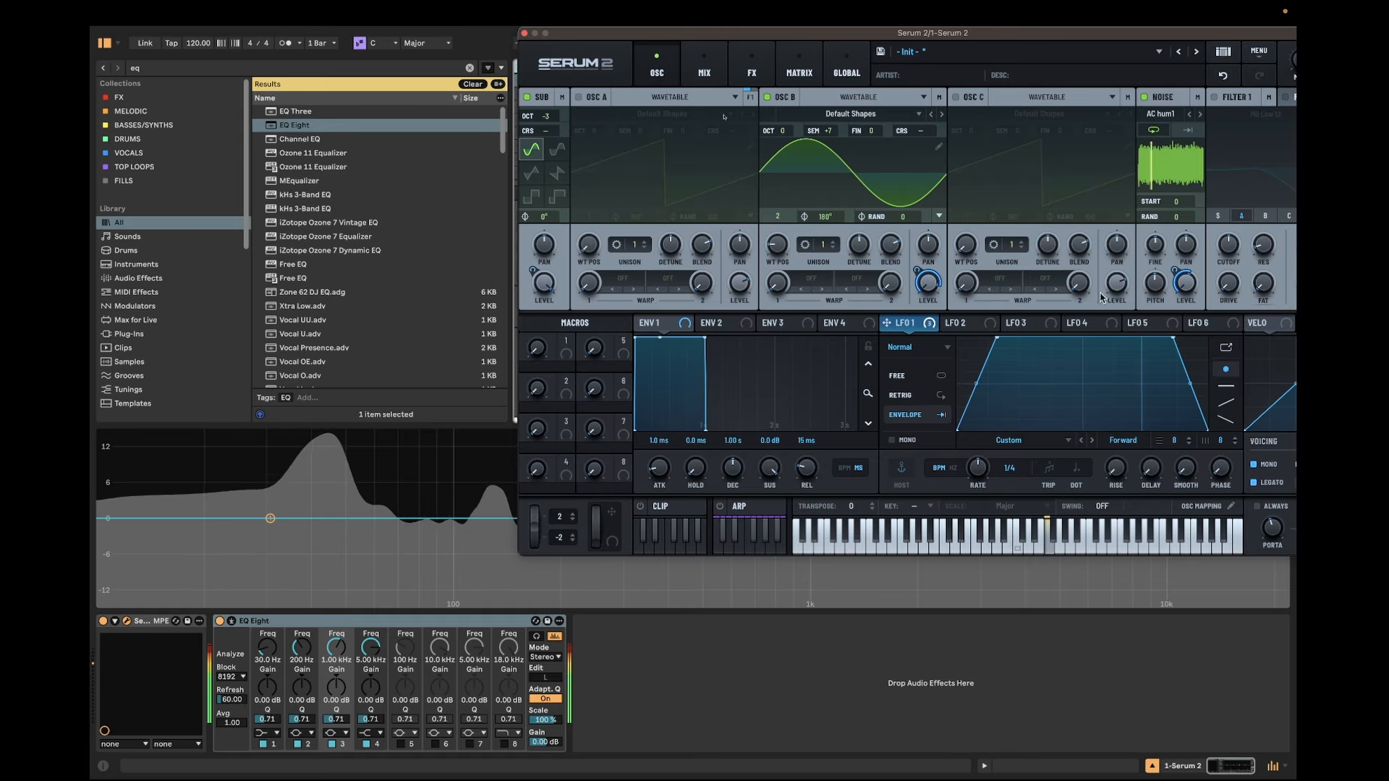
left_click_drag(1173, 340, 1081, 338)
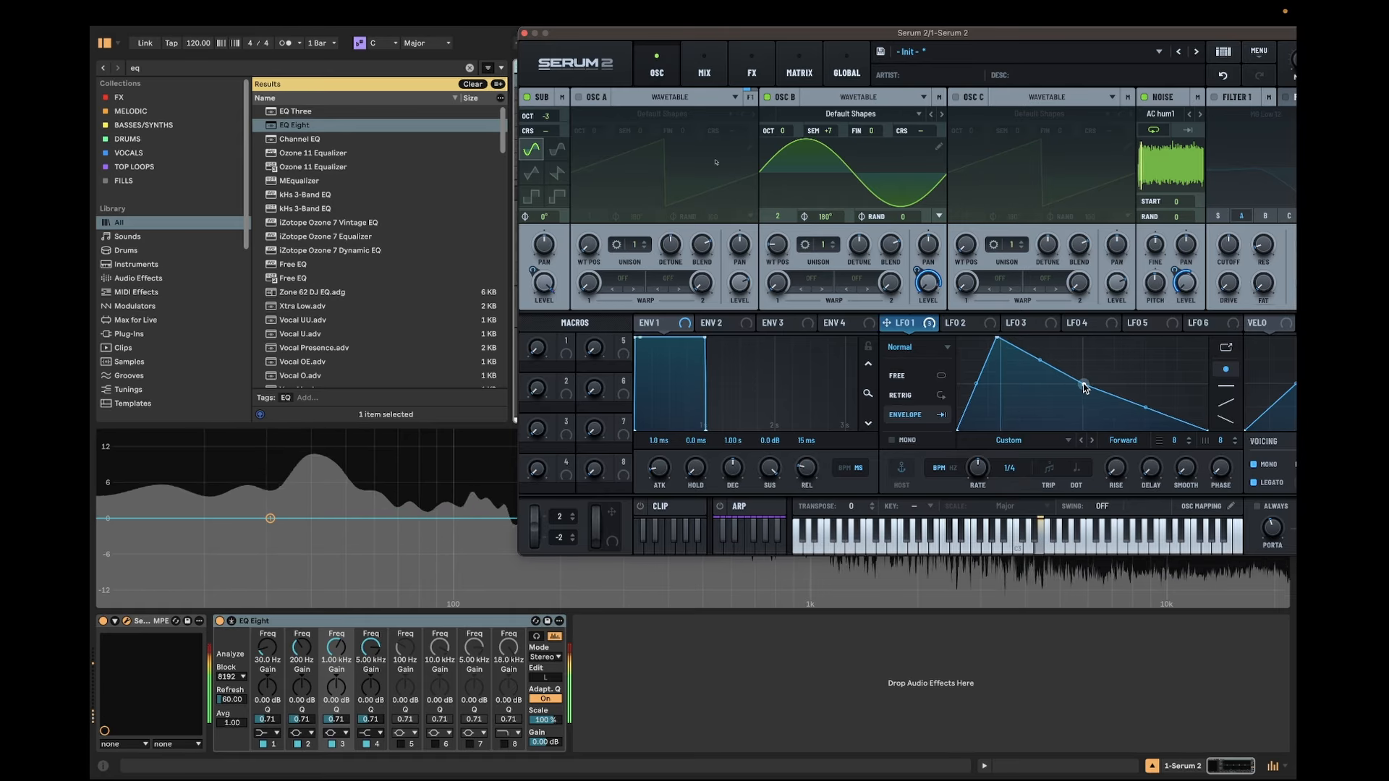
left_click_drag(1083, 289, 1210, 318)
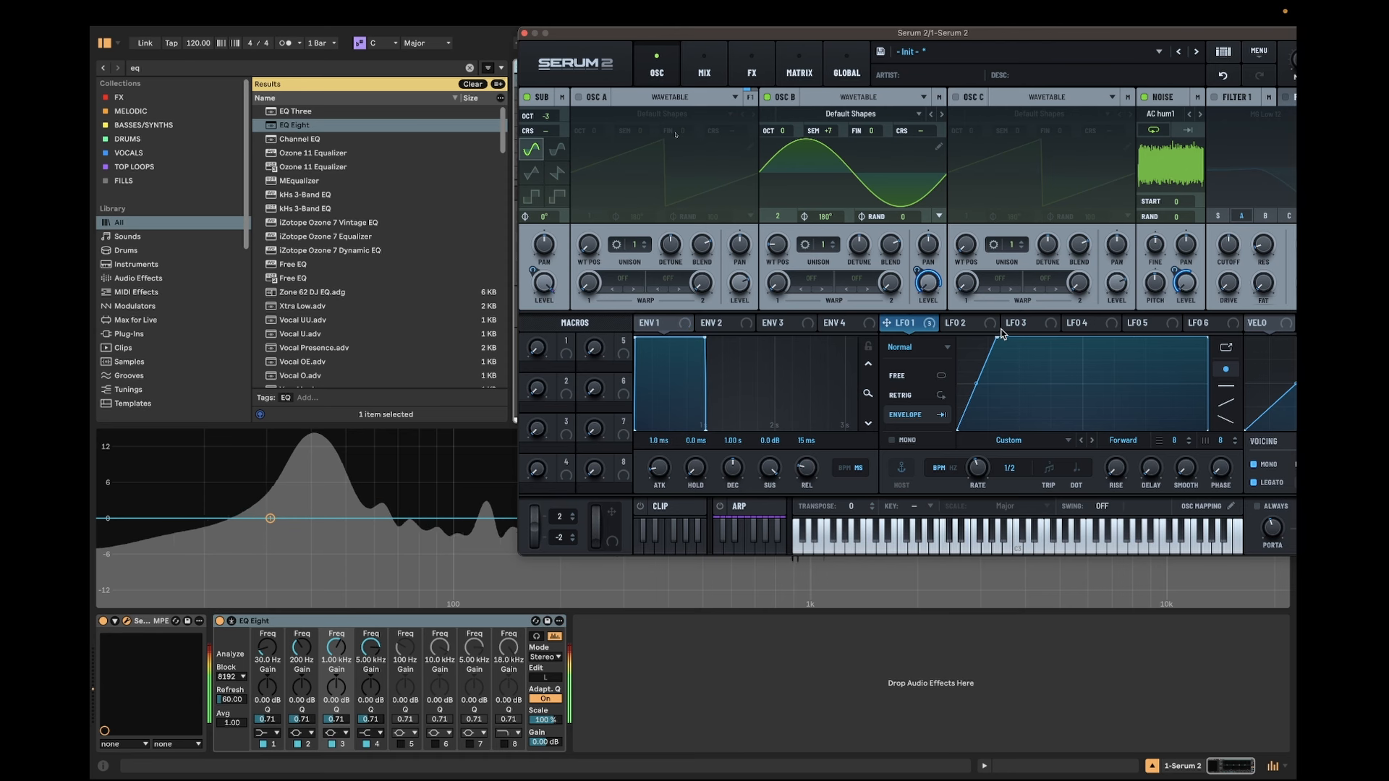
Steepen LFO 1's initial rise and switch oscillator B's waveform to the square shape.
left_click_drag(1001, 335, 973, 331)
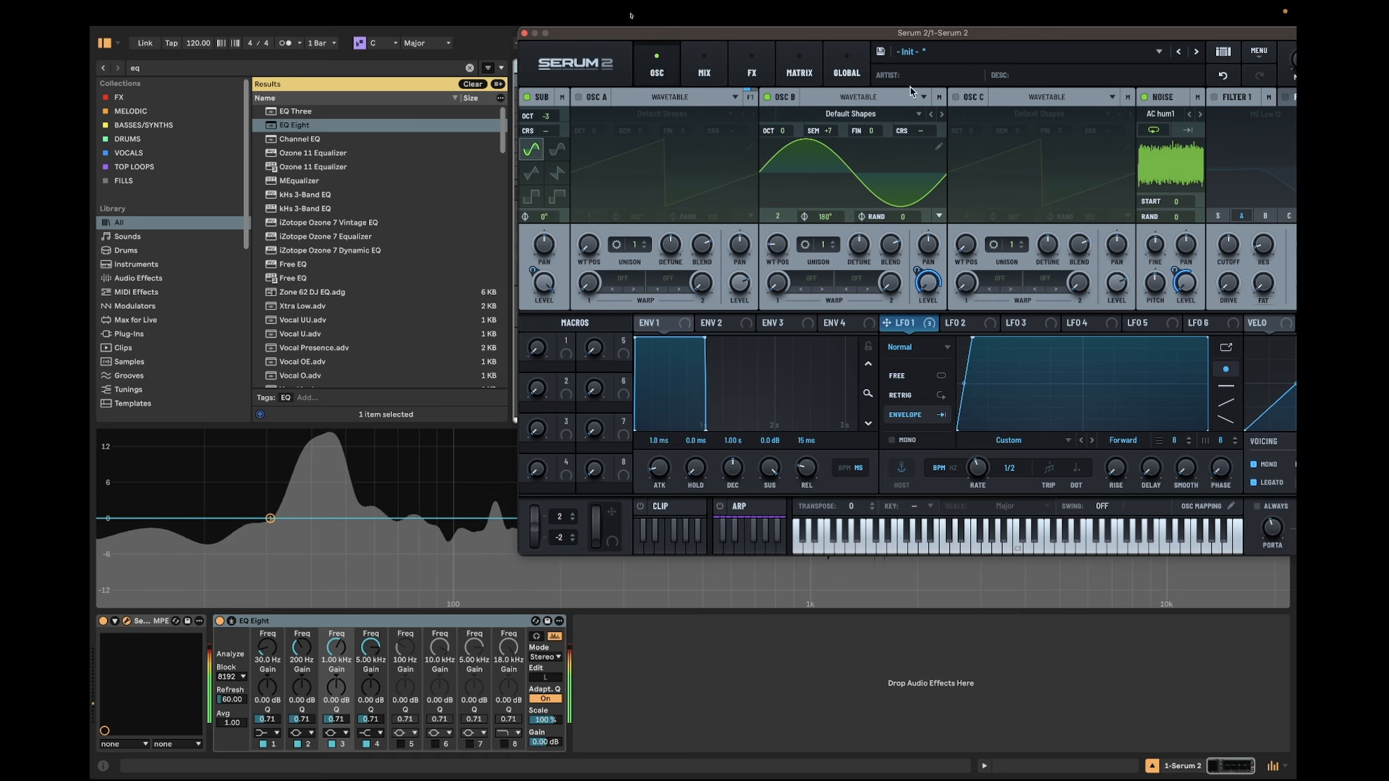
left_click_drag(908, 33, 684, 33)
left_click_drag(554, 217, 554, 215)
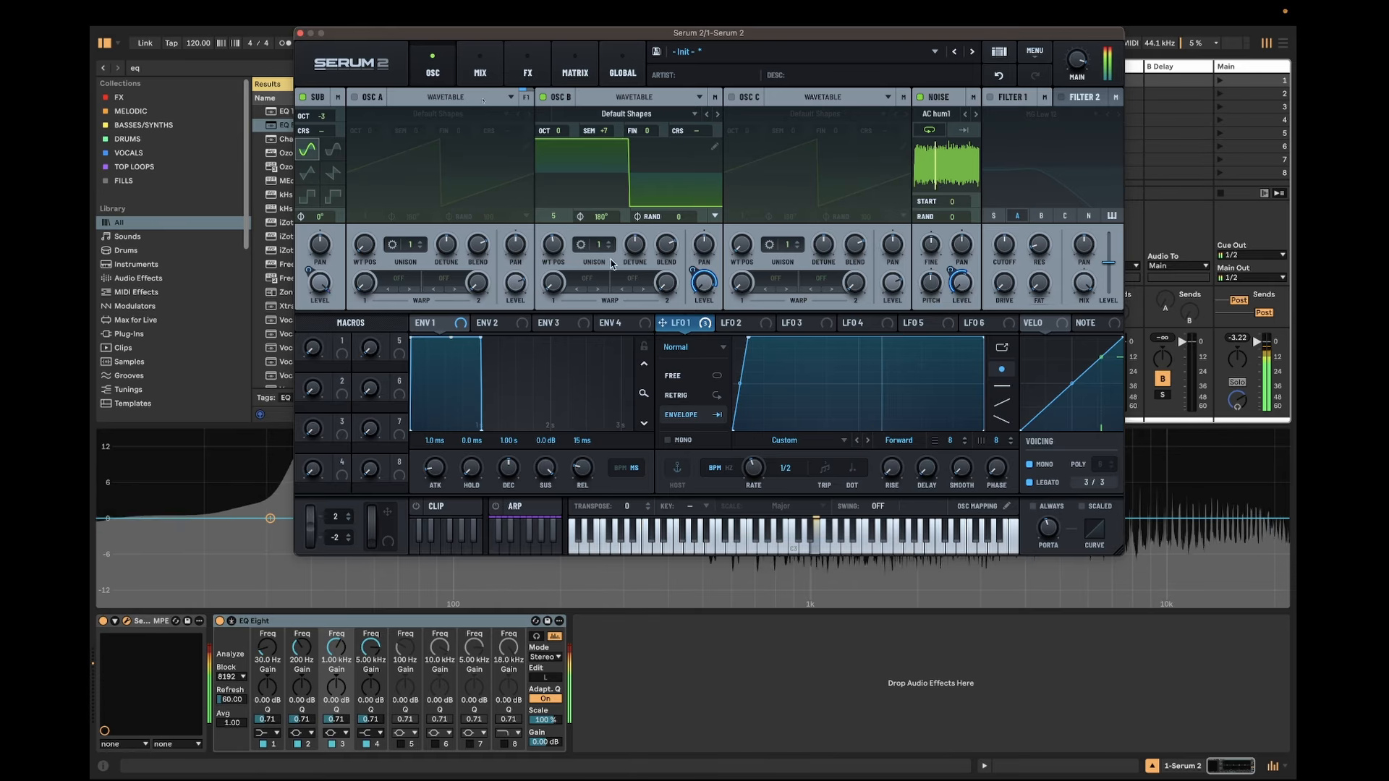
Raise oscillator B's octave to +1 and reduce LFO 1's modulation of its level.
left_click_drag(692, 271, 695, 293)
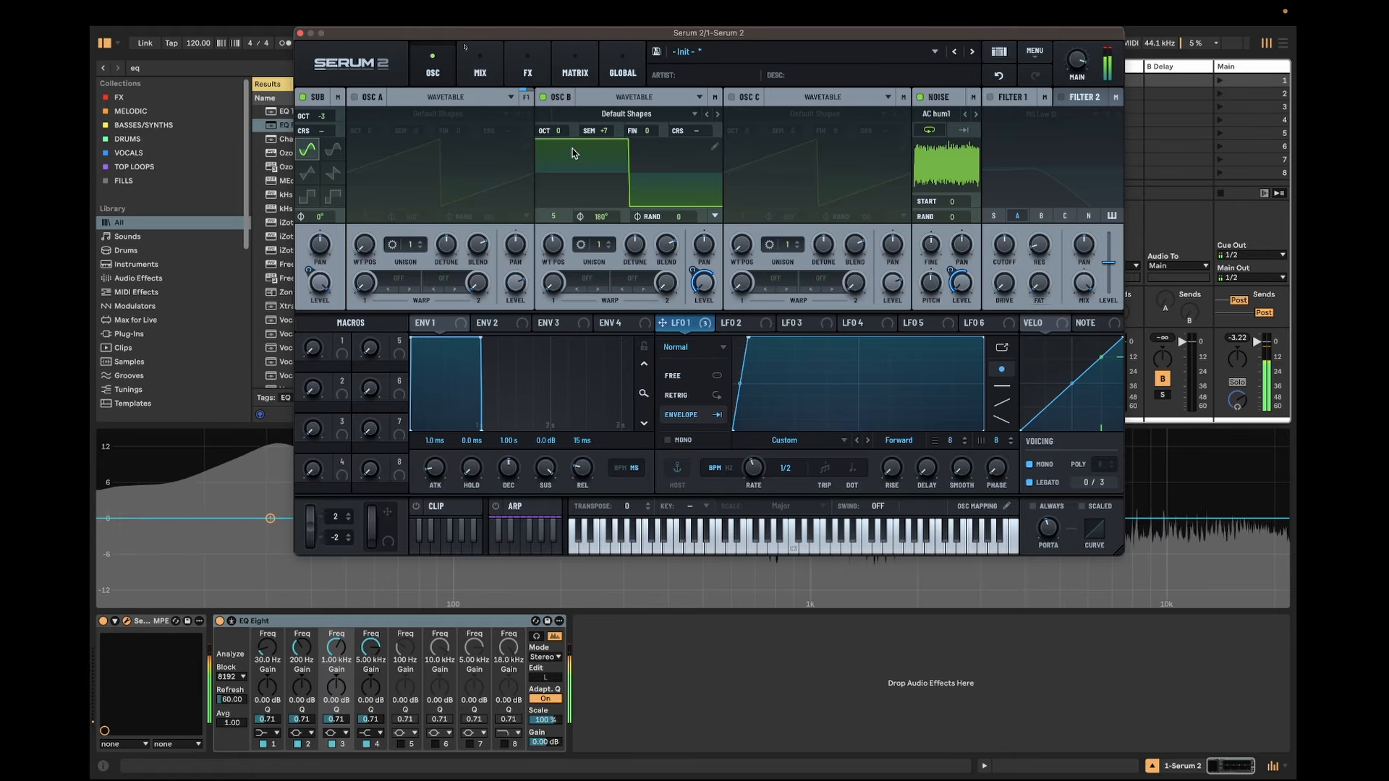
left_click_drag(559, 132, 559, 122)
left_click_drag(693, 270, 699, 287)
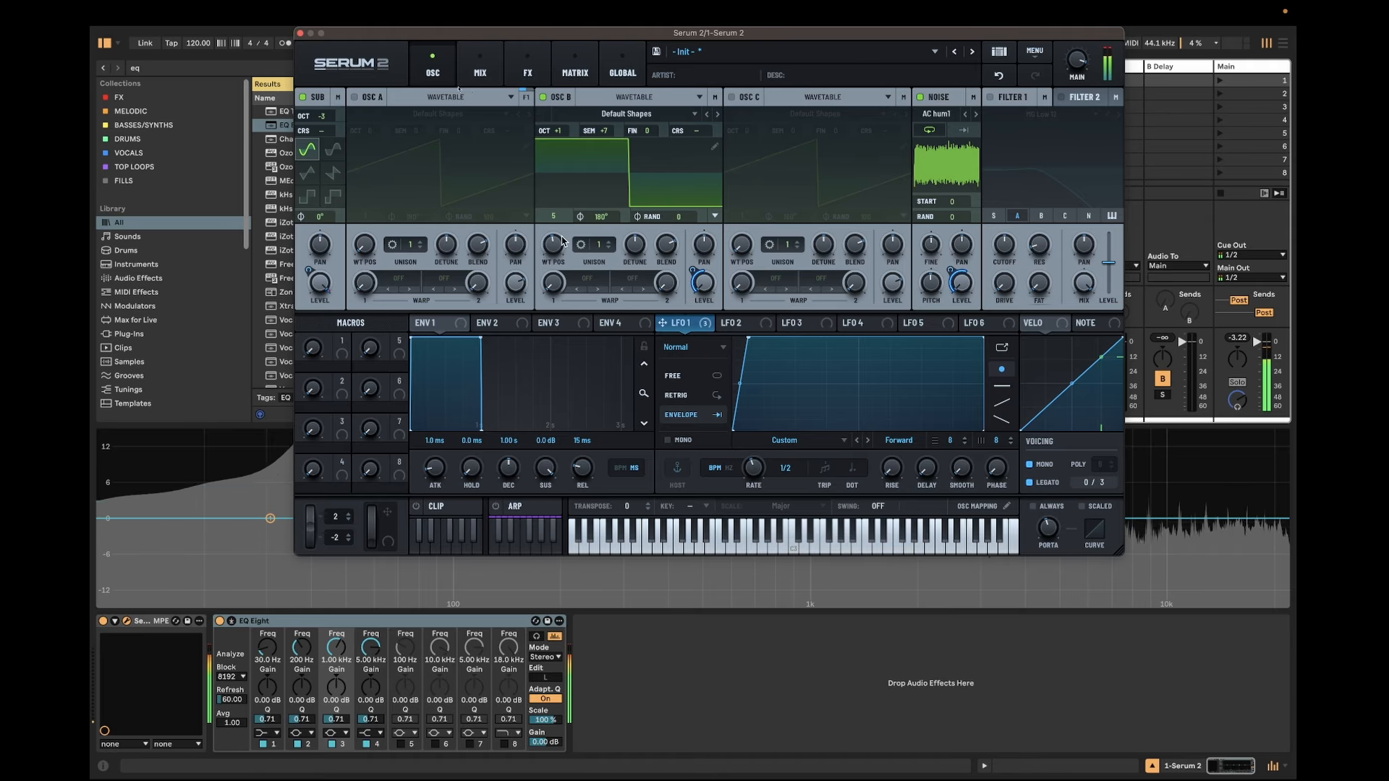
Set oscillator B's wavetable position to the saw at frame 1 and its octave to -1.
left_click_drag(552, 244, 526, 317)
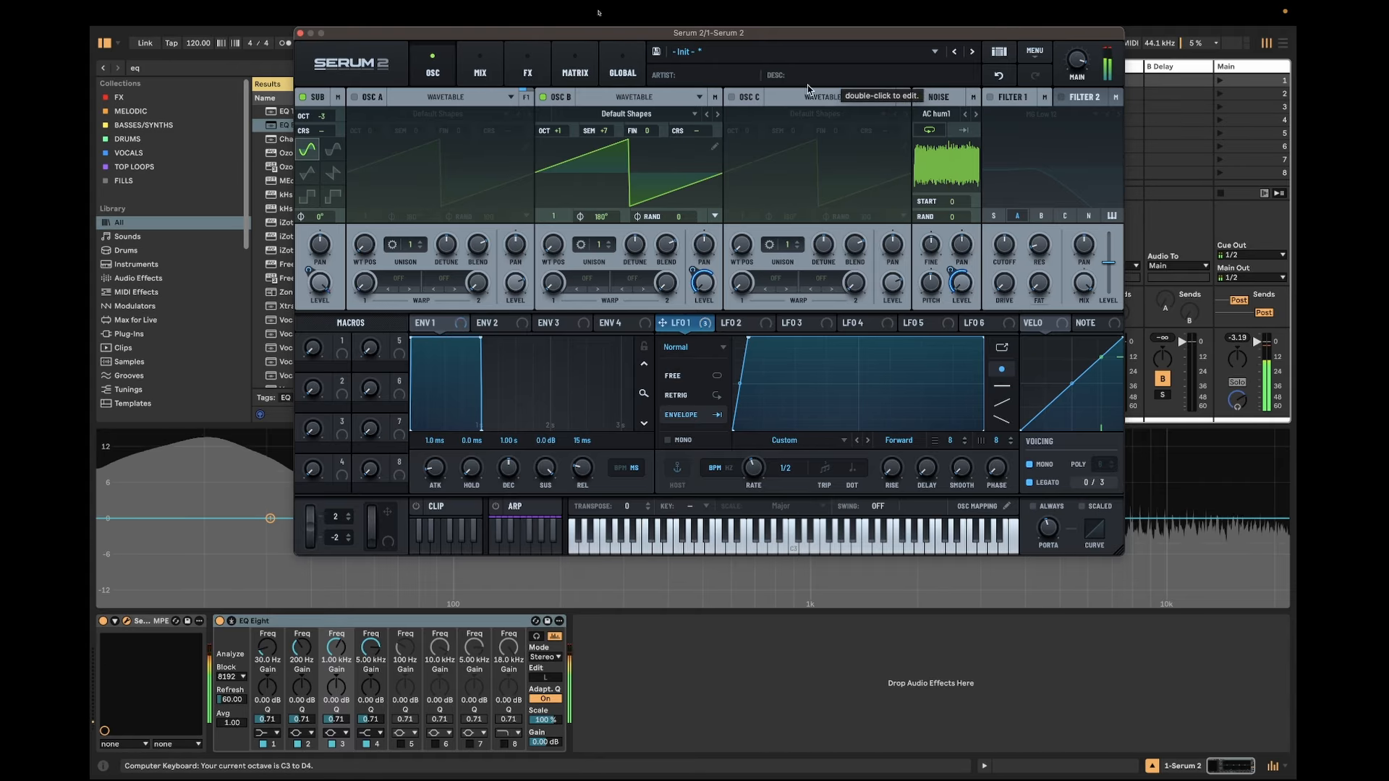
left_click_drag(557, 131, 559, 159)
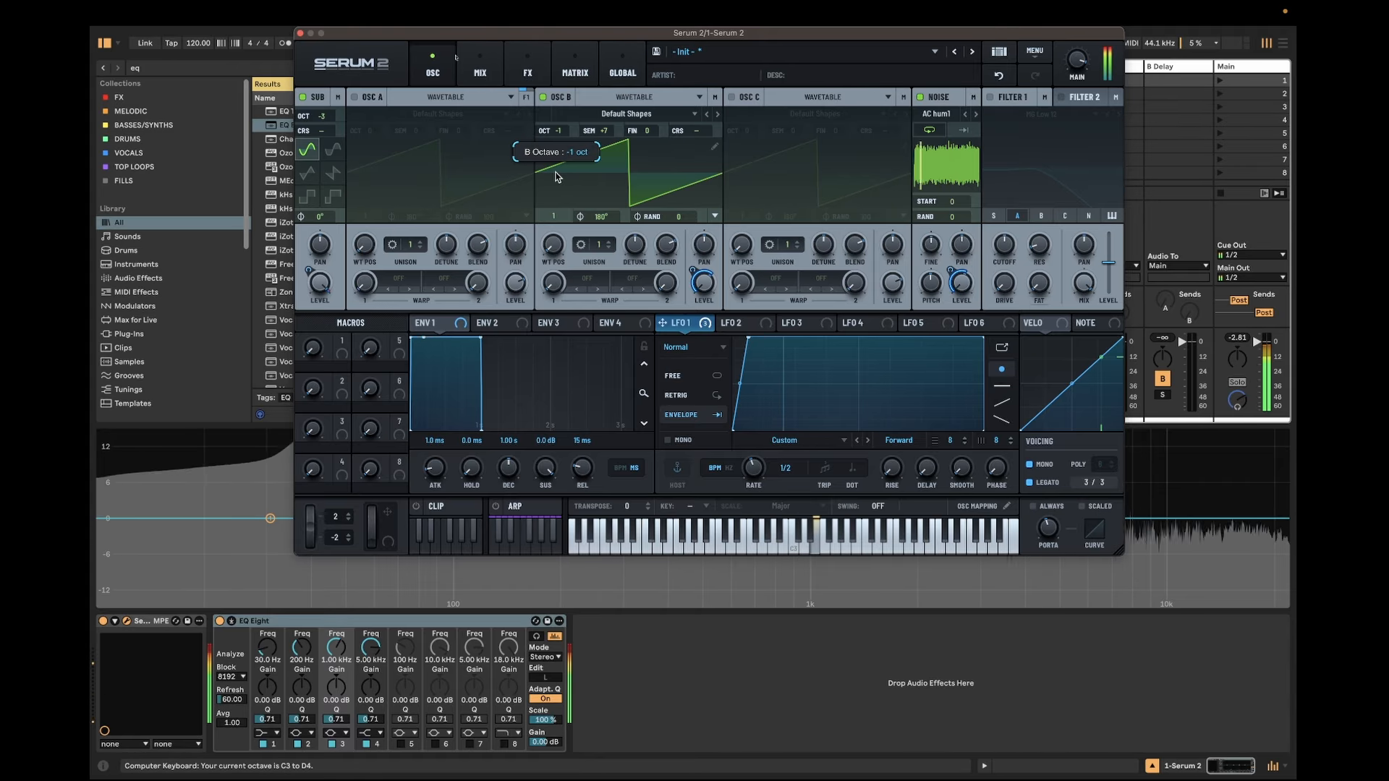
Enable oscillator C as a sine at wavetable frame 2, with its level at zero and modulated by LFO 1.
left_click(731, 97)
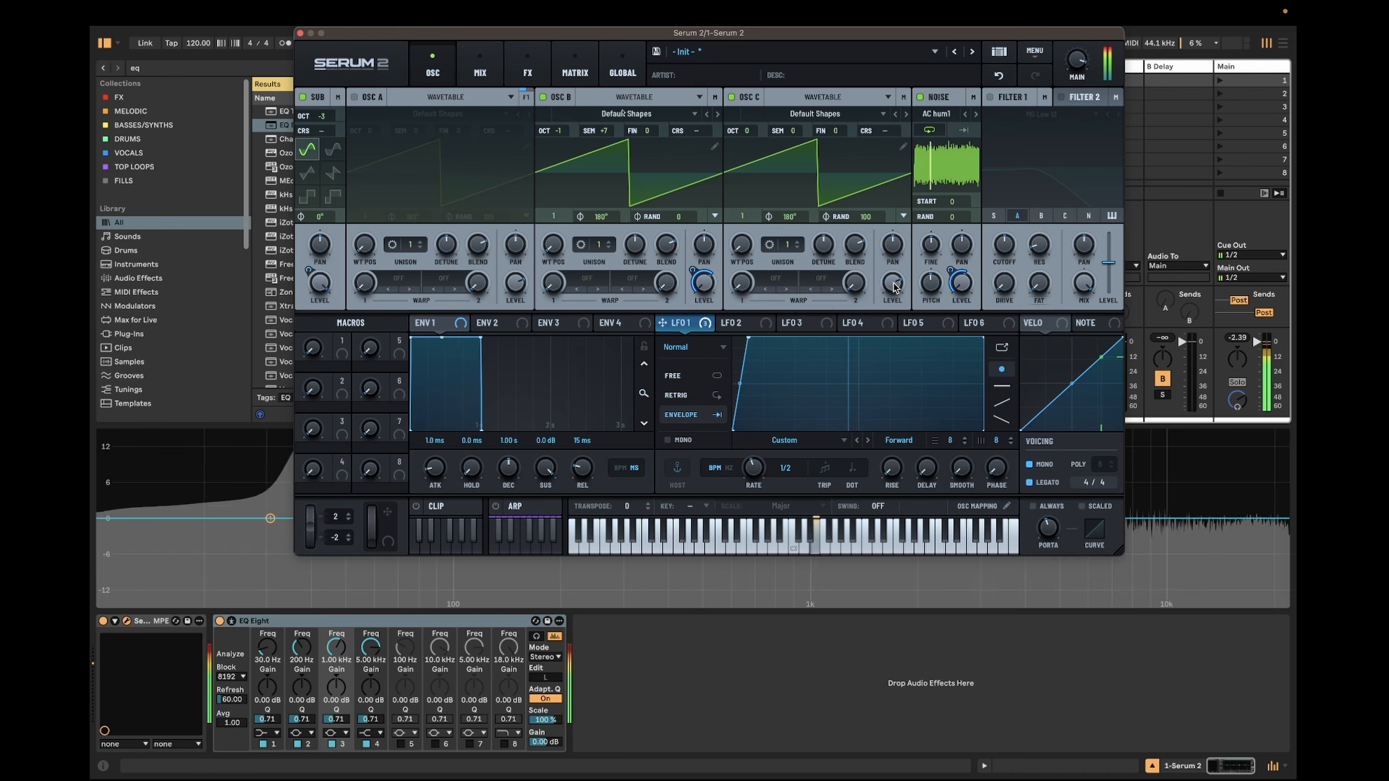
left_click_drag(900, 291, 861, 412)
left_click_drag(678, 324, 894, 286)
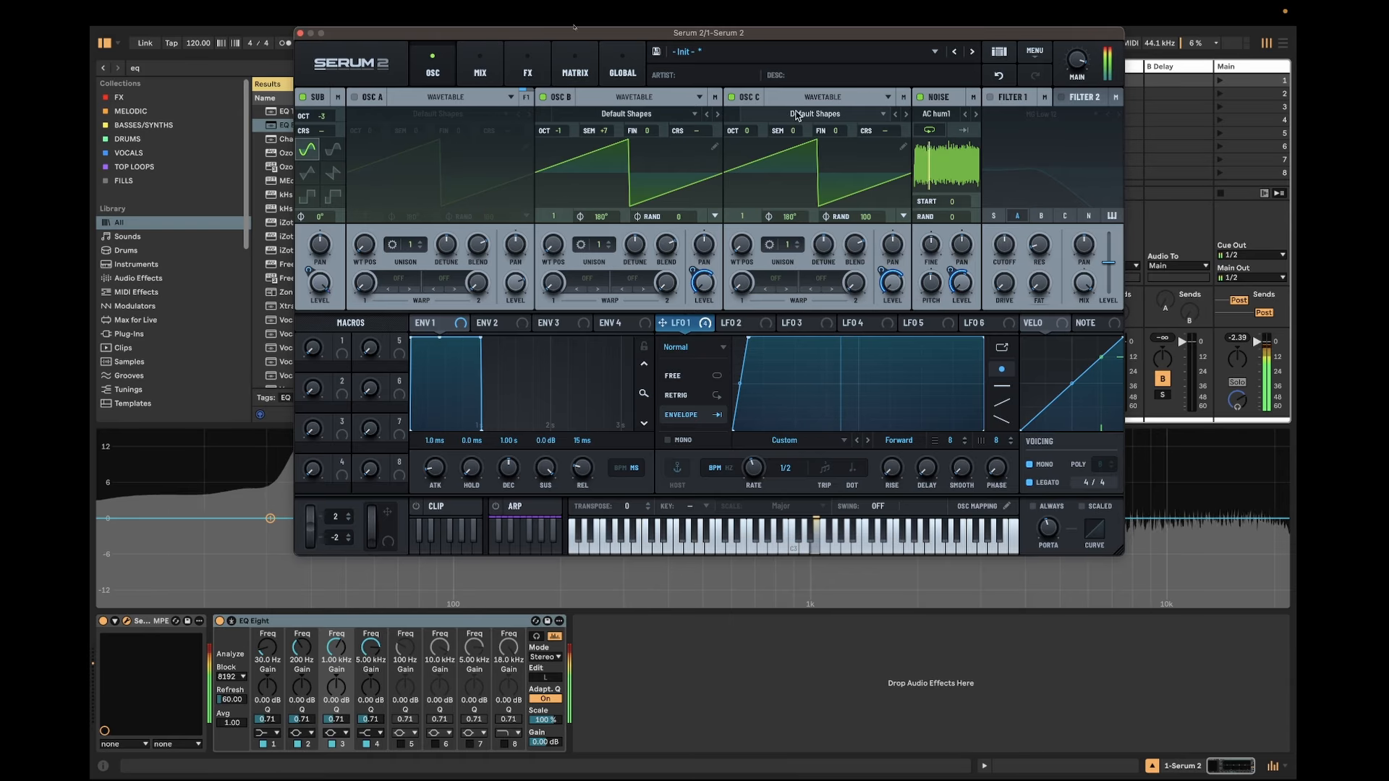
mouse_move(749, 135)
left_mouse_down()
mouse_move(753, 114)
mouse_move(746, 128)
left_mouse_up()
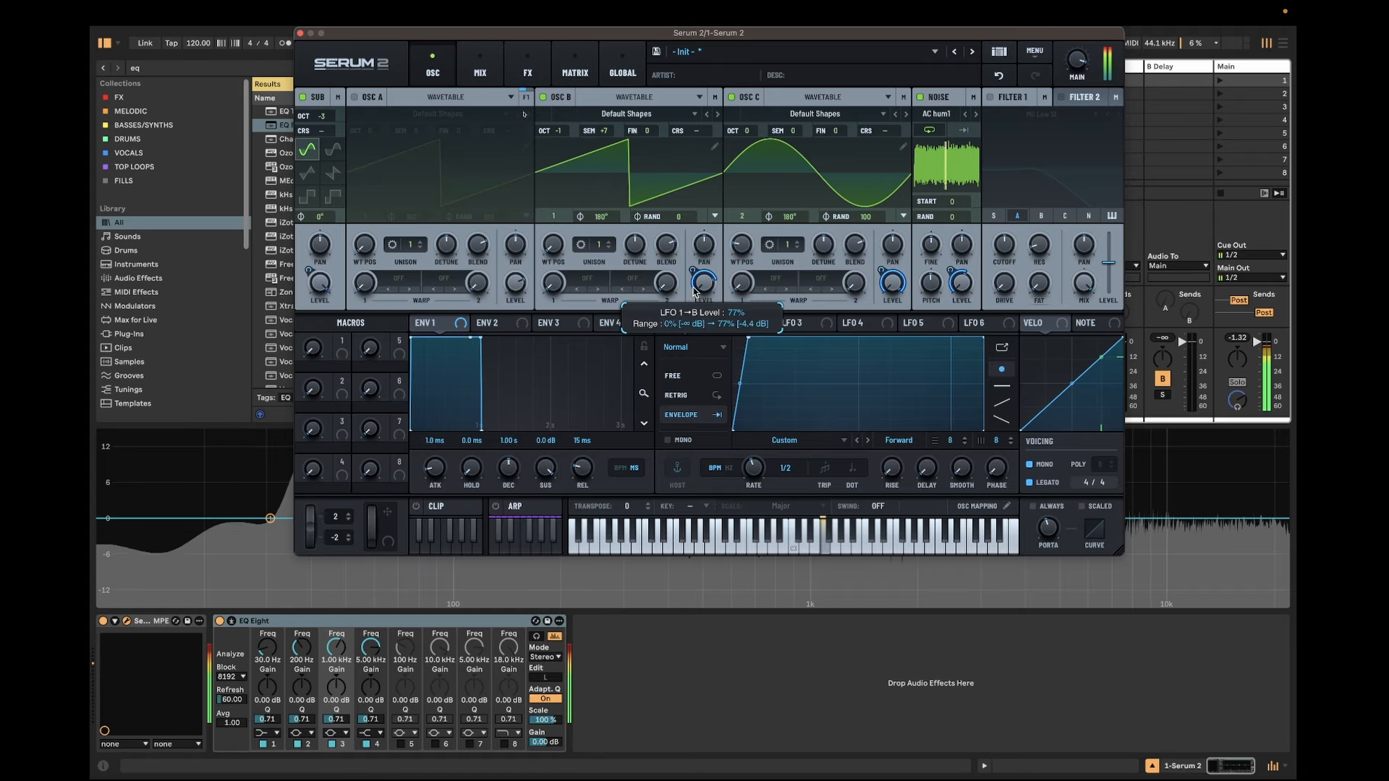
Switch off oscillators C and B, and reshape LFO 1 into a quick peak with a sloping decay at a 1/8 rate.
left_click(732, 97)
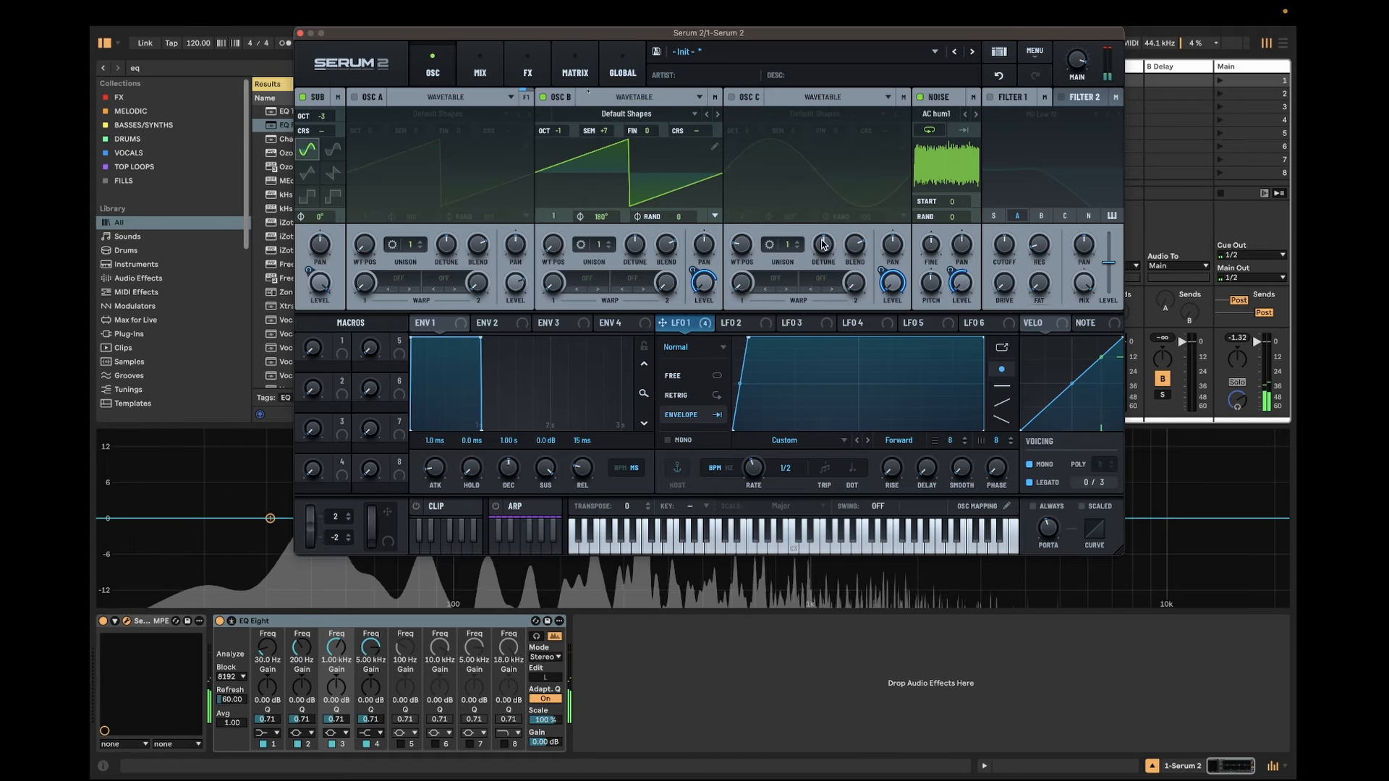
left_click(544, 97)
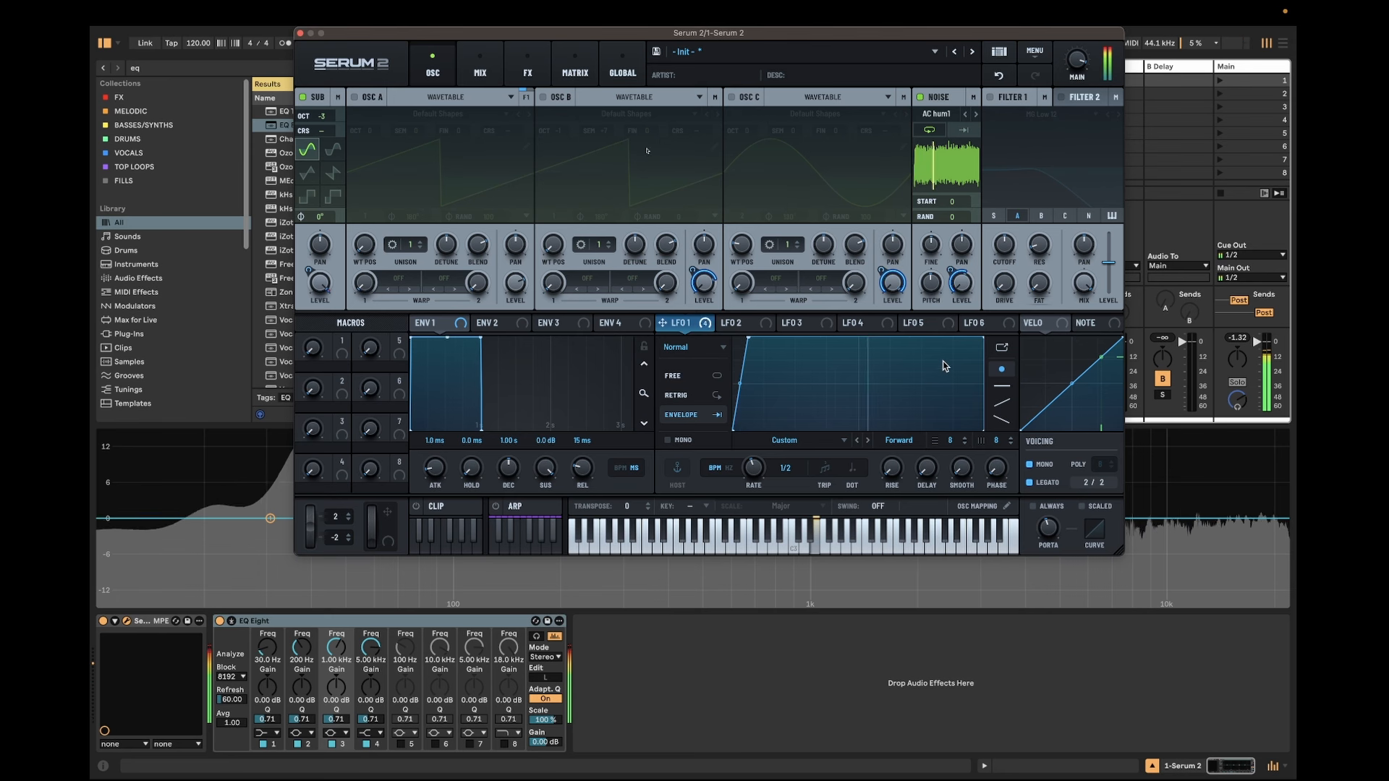
left_click_drag(944, 366, 847, 390)
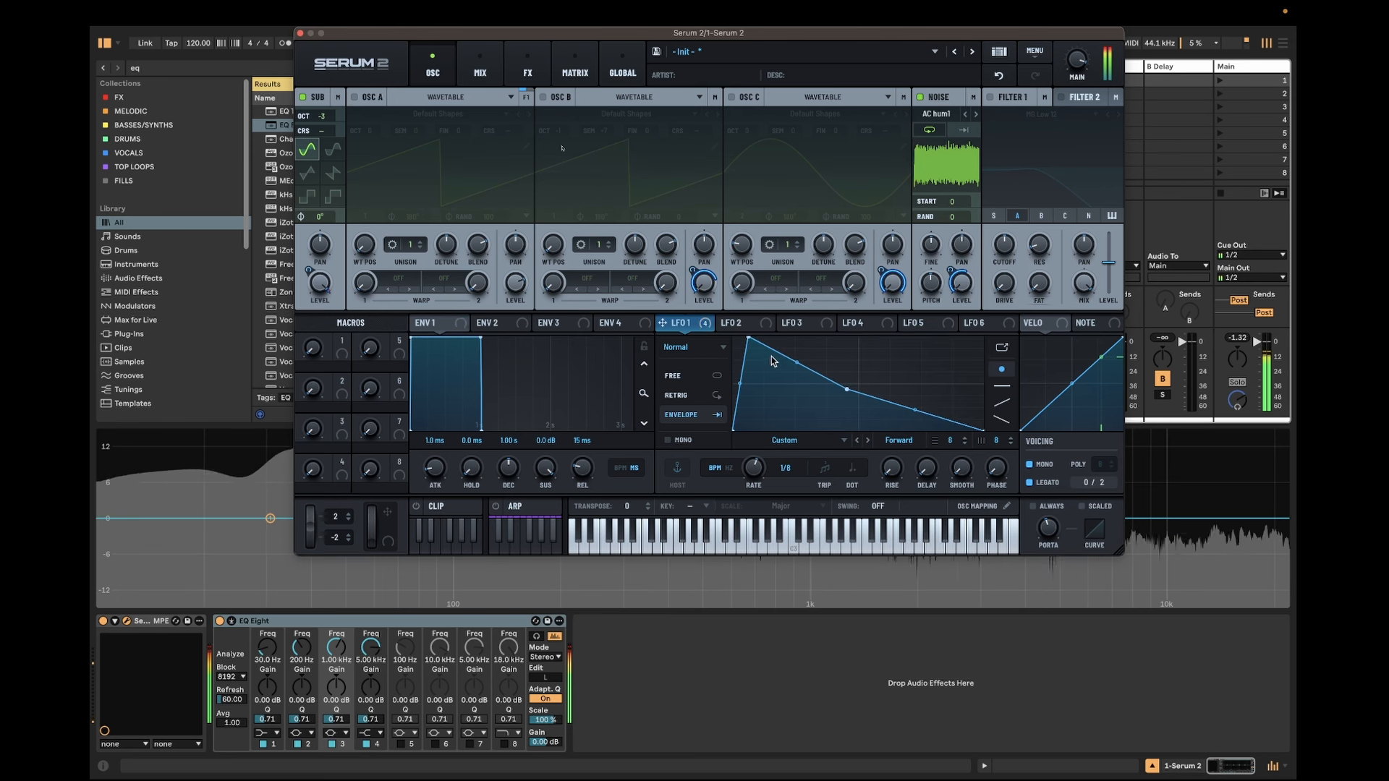
Adjust the distortion's drive in the effects rack and return to the oscillator view.
left_click(480, 67)
left_click(528, 67)
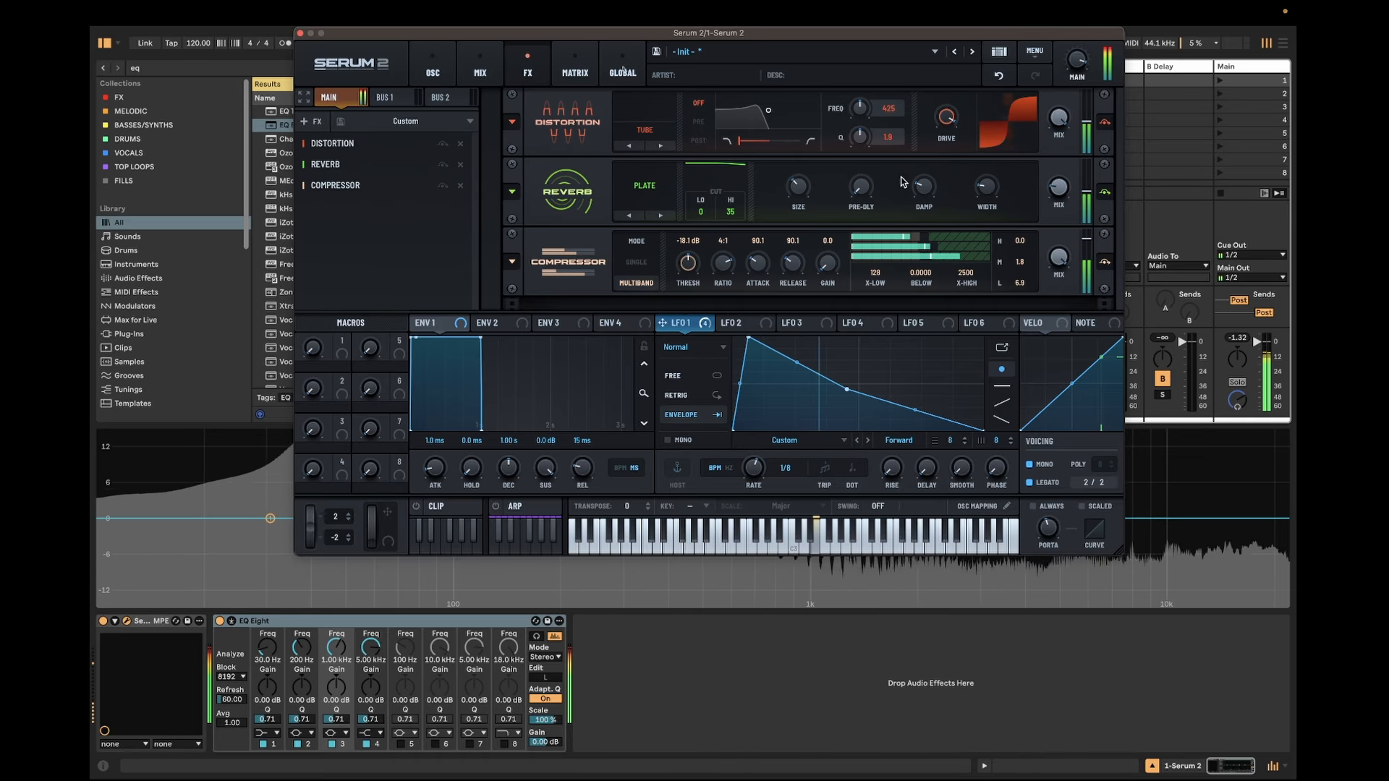
left_click_drag(952, 124, 949, 154)
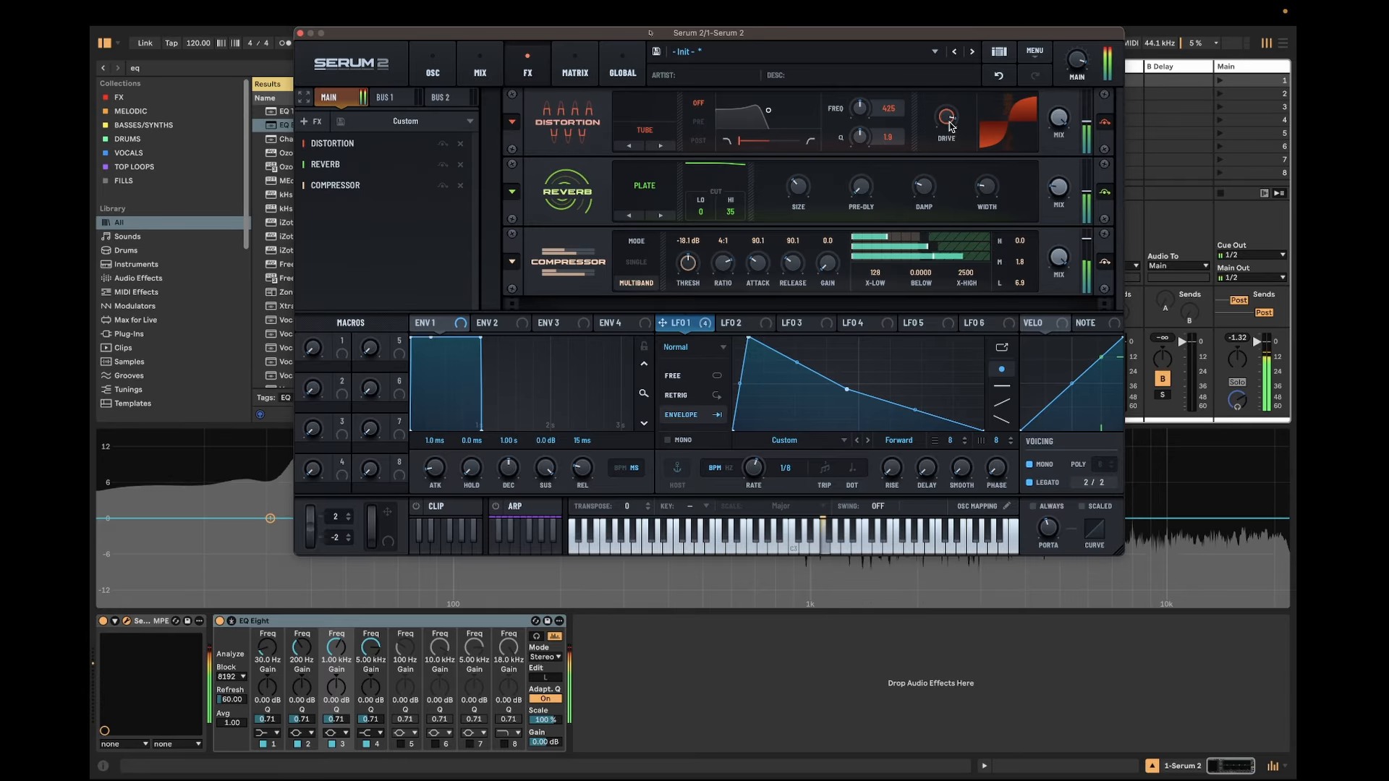
left_click(434, 71)
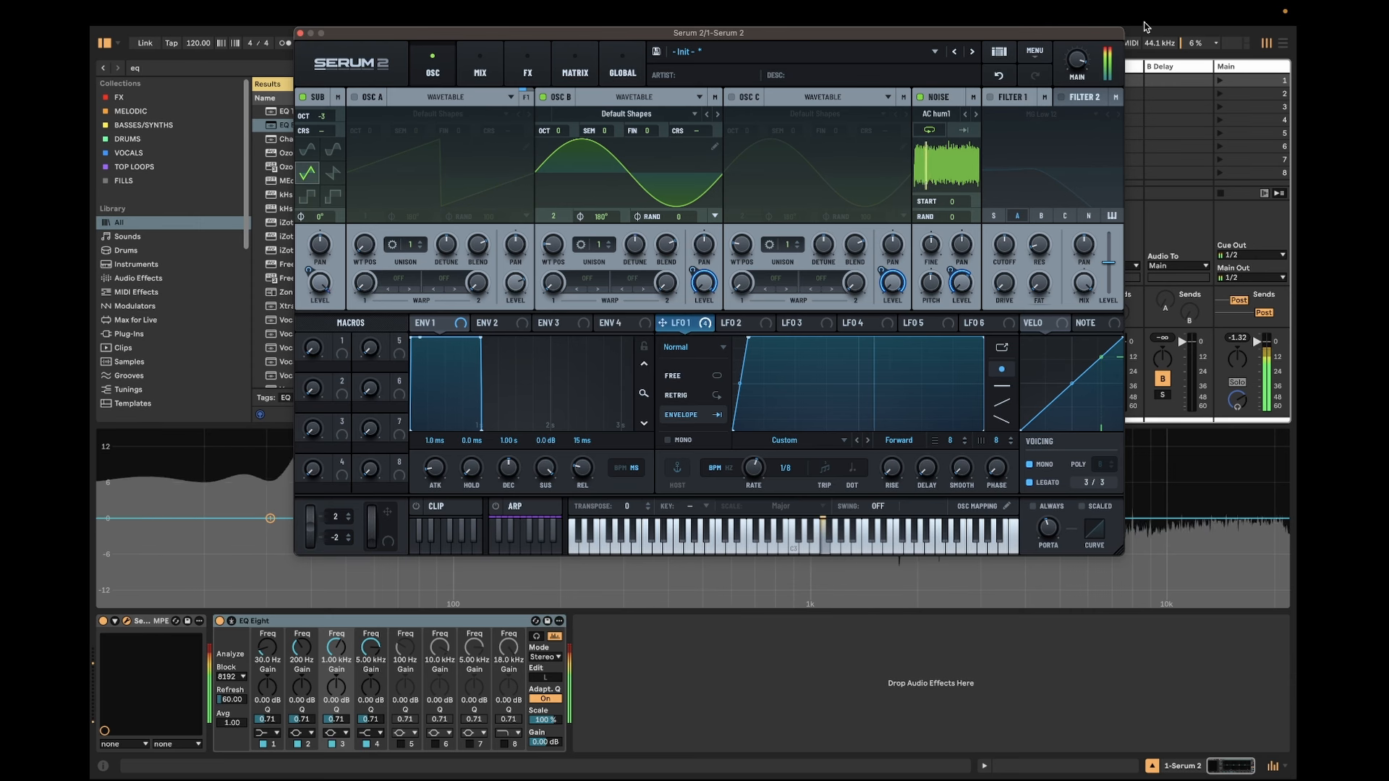
Bypass the reverb, and toggle the compressor's bypass on and off to compare the sound.
left_click(527, 67)
left_click(1105, 192)
left_click(1104, 262)
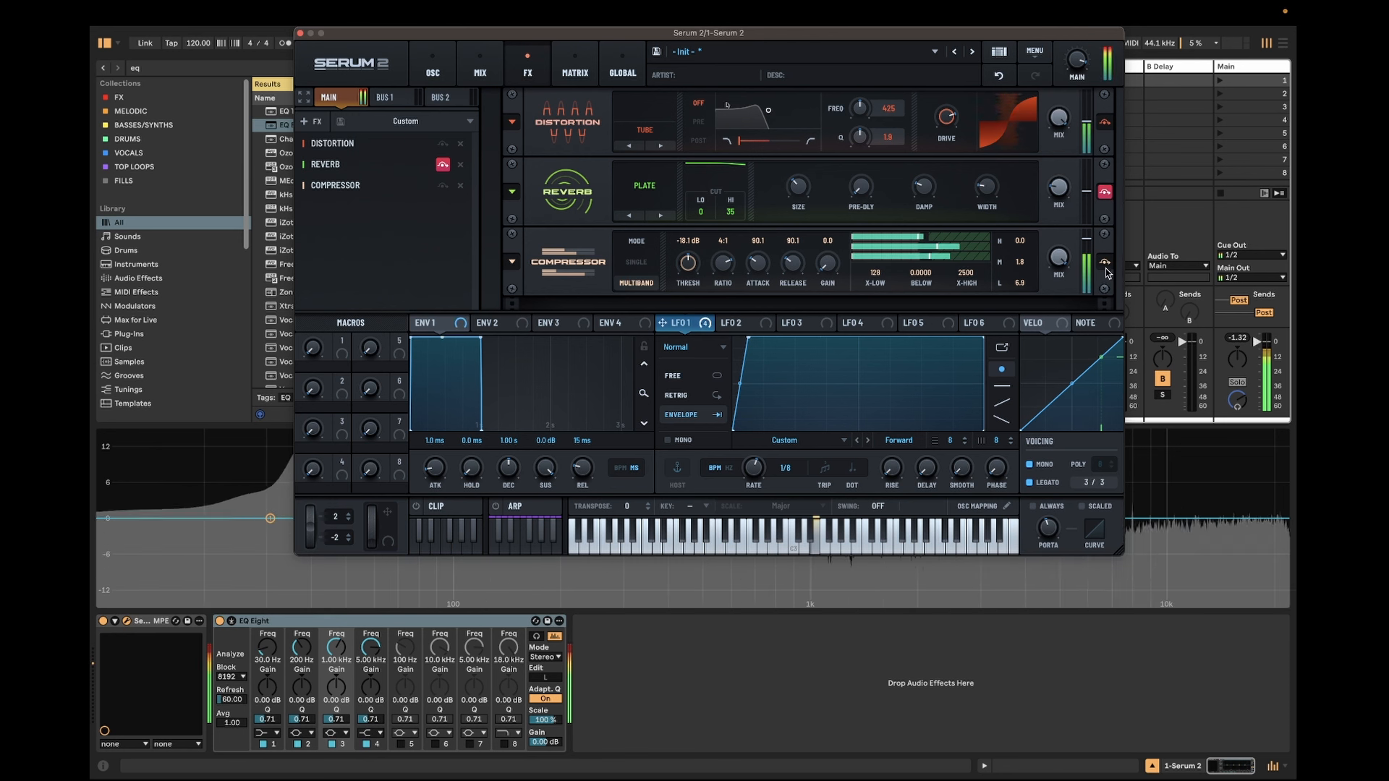
left_click(1105, 262)
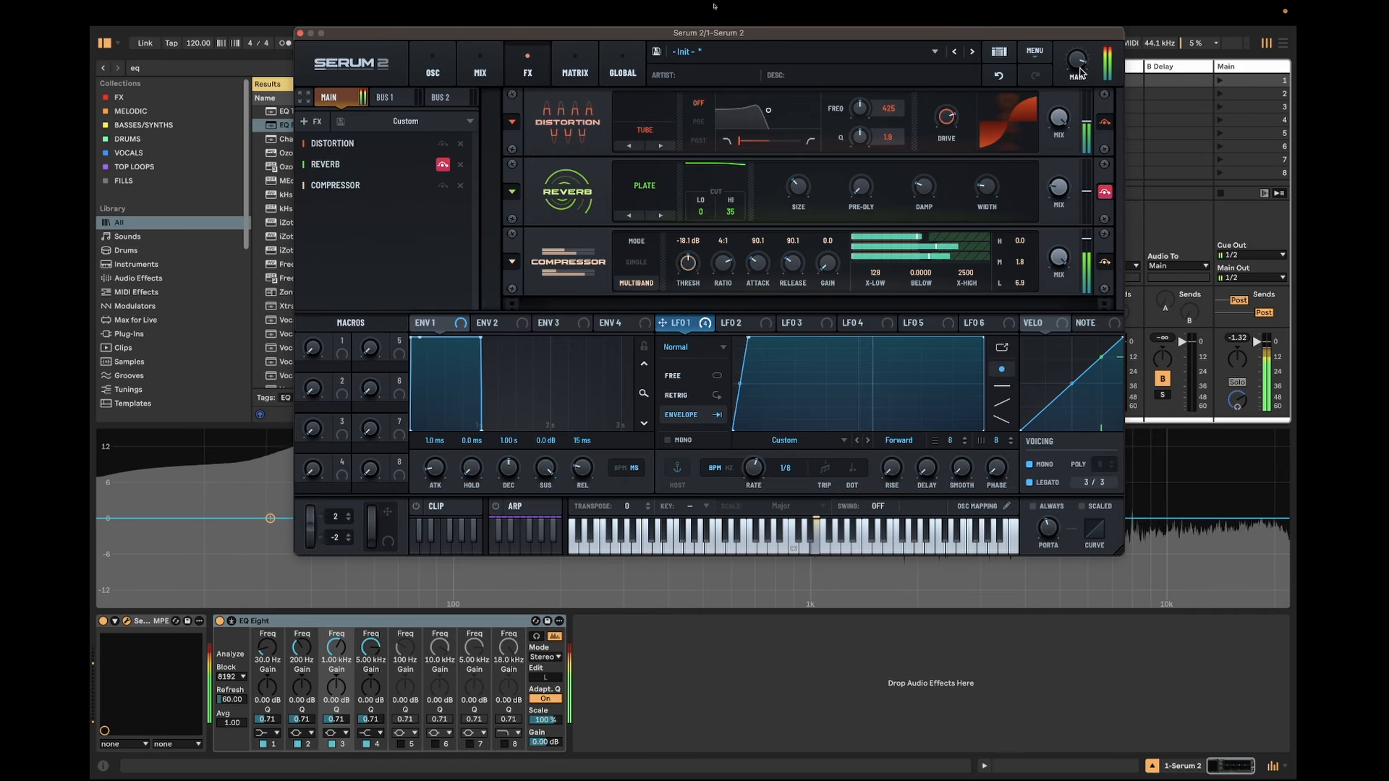
Raise the compressor's gain to about 21 and lower the synth's main volume to 17%.
left_click_drag(1080, 73, 1073, 96)
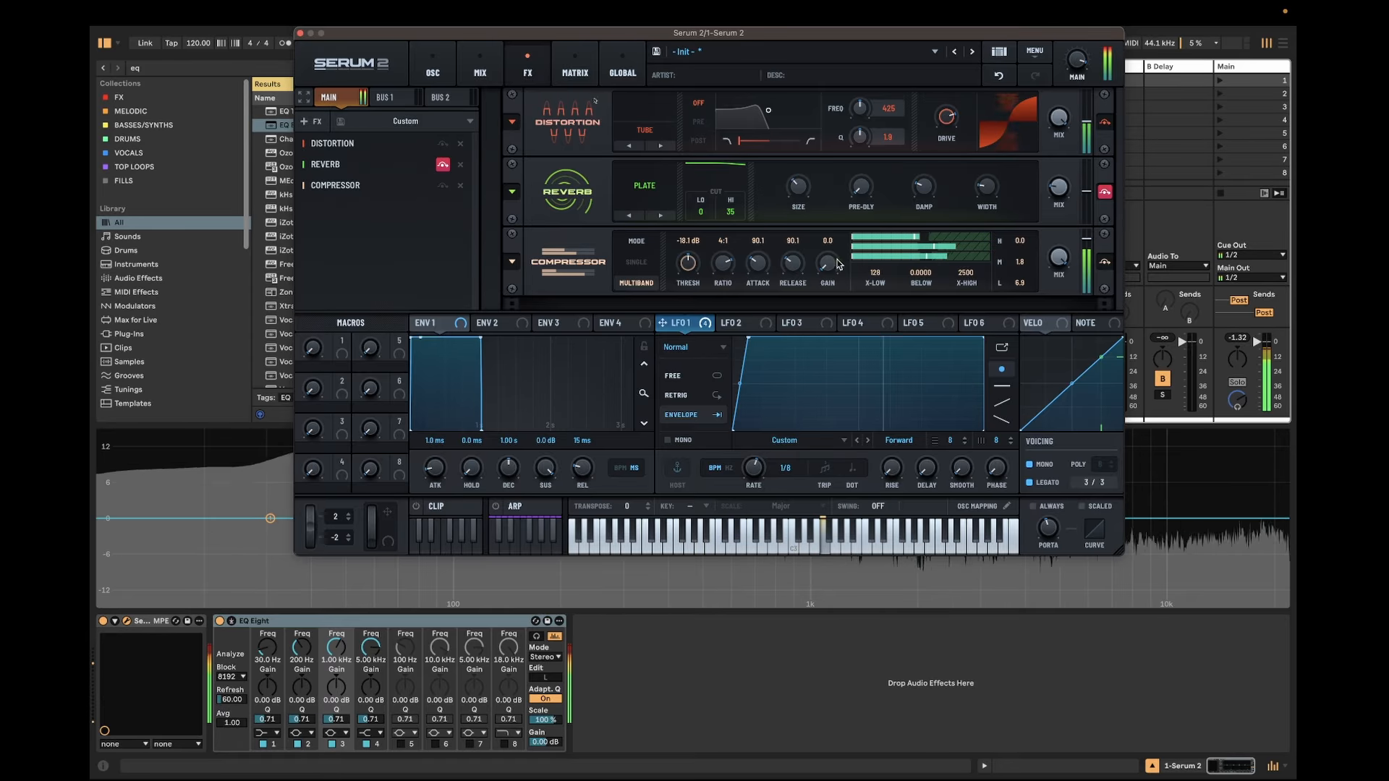
left_click_drag(1076, 64, 1044, 140)
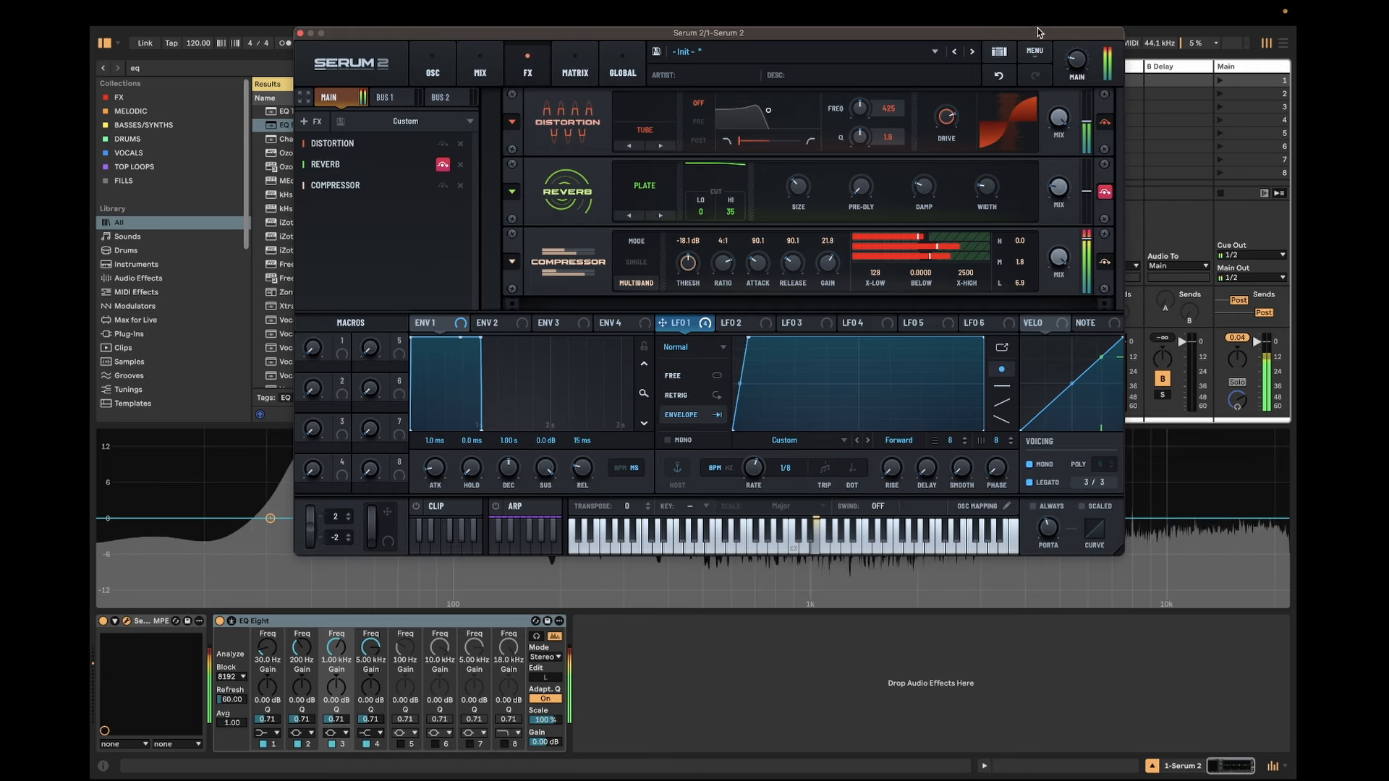
left_click_drag(1039, 32, 1001, 217)
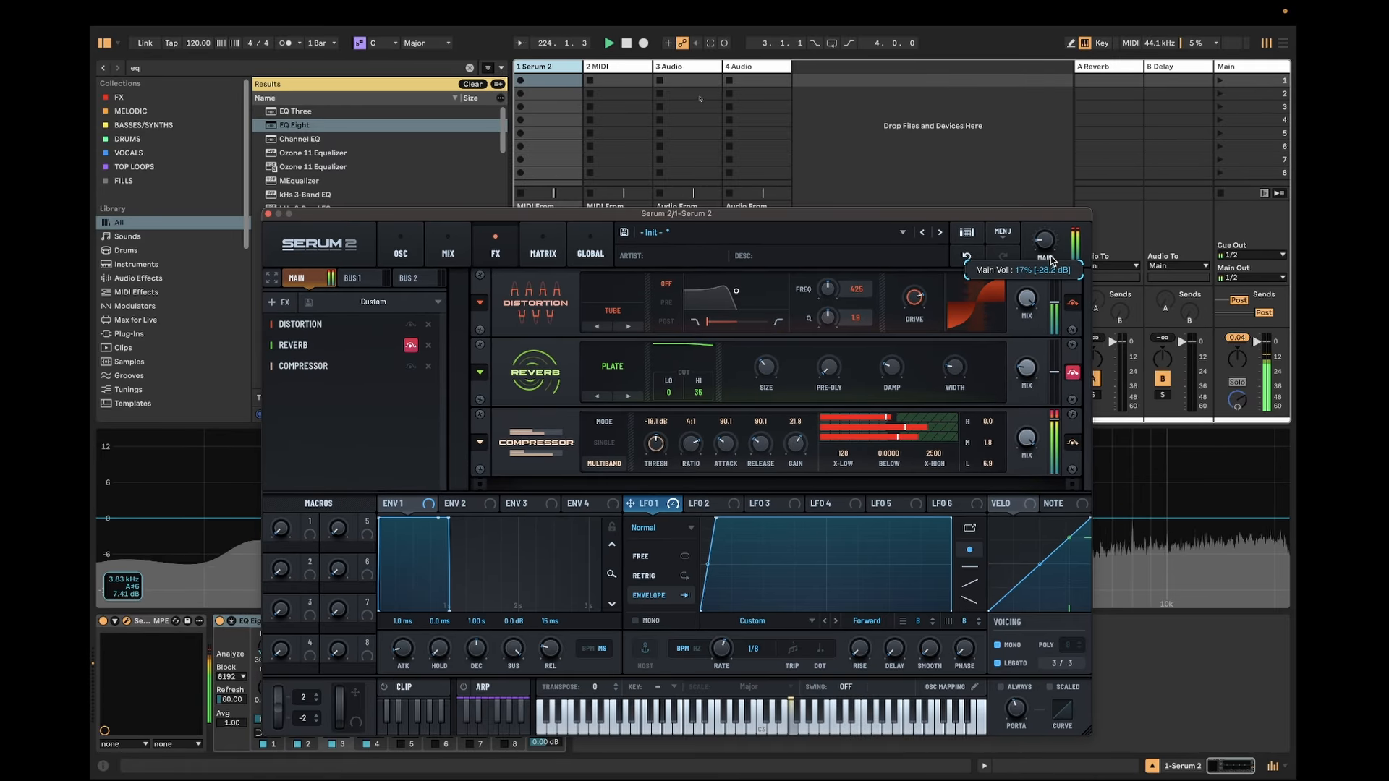
Dismiss the interface scaling choices and hide the synth window.
left_click(340, 245)
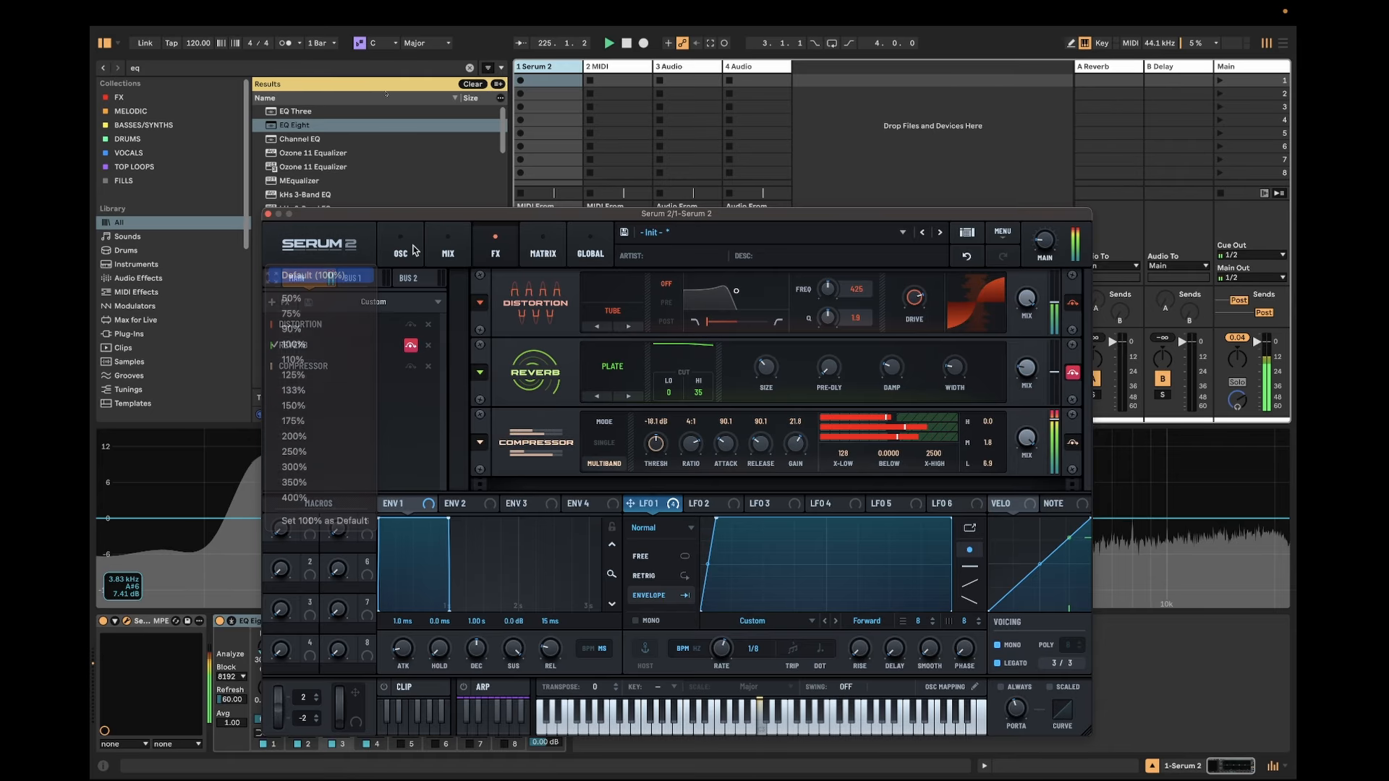
left_click(413, 250)
key("alt+super+p")
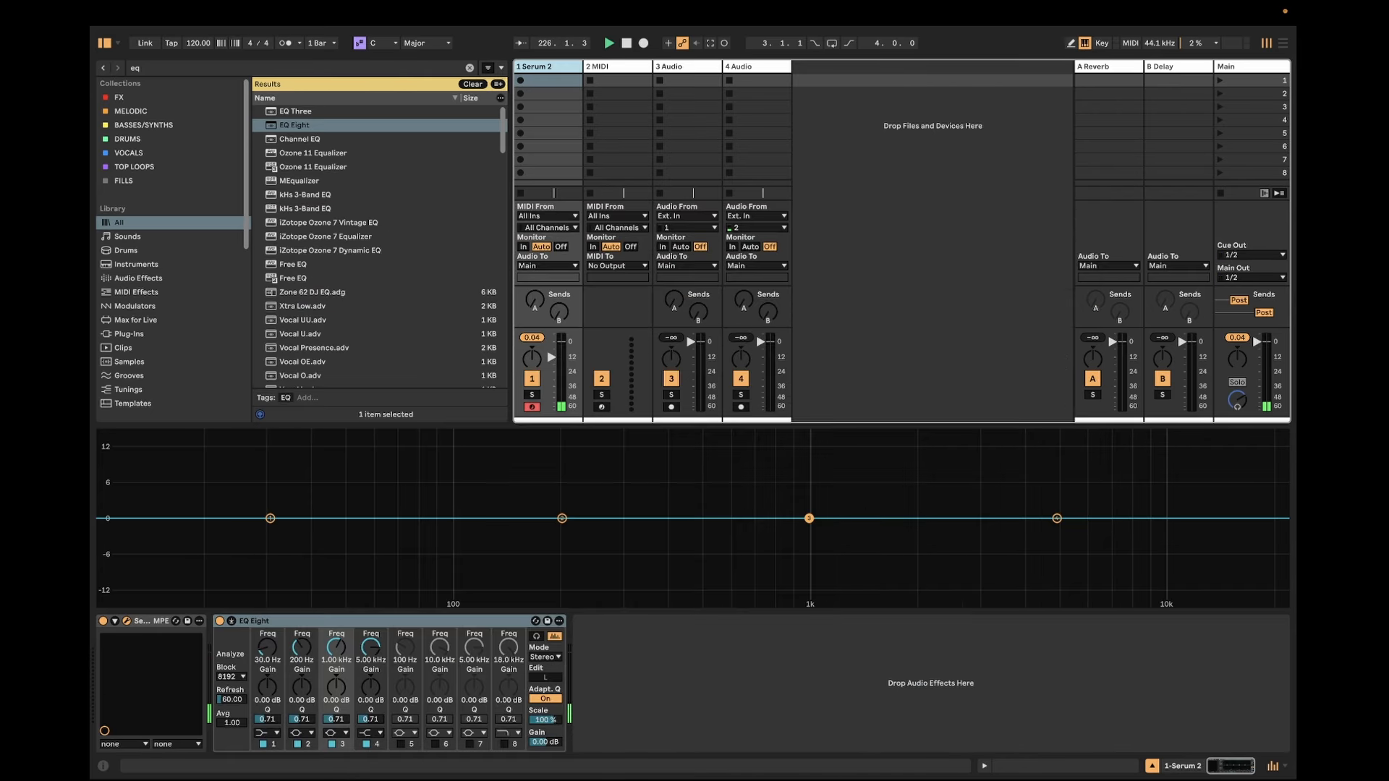